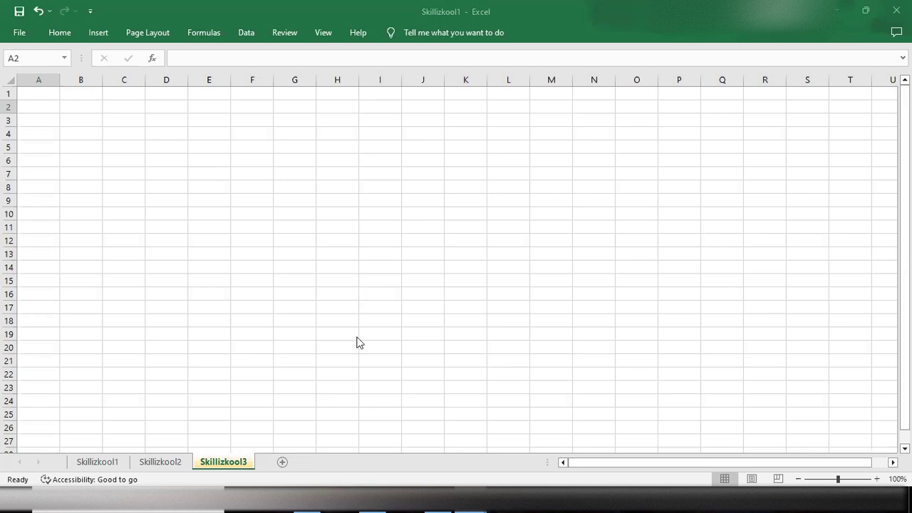
- On the Skillizkool3 sheet, browse the Conditional Formatting options for Highlight Cells Rules, Top/Bottom Rules and Data Bars
{"action": "left_click", "coordinate": [161, 462]}
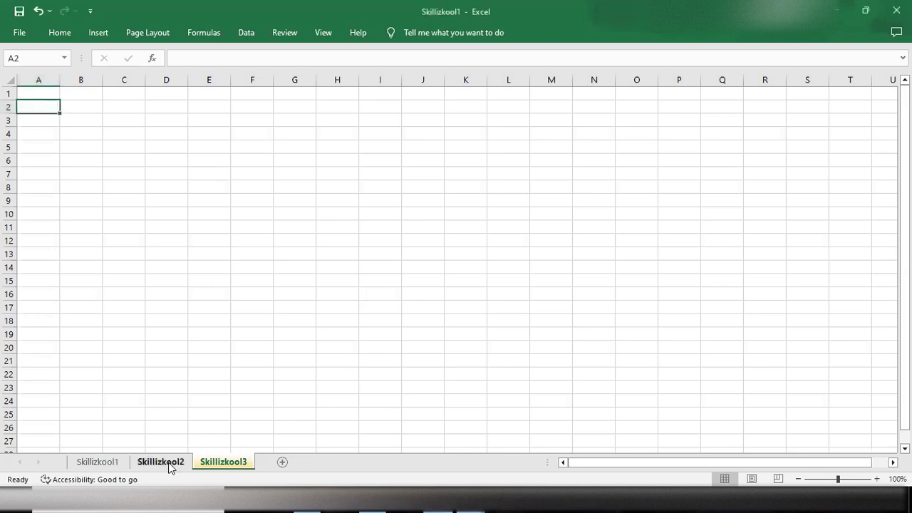
{"action": "left_click", "coordinate": [208, 462]}
{"action": "left_click", "coordinate": [55, 32]}
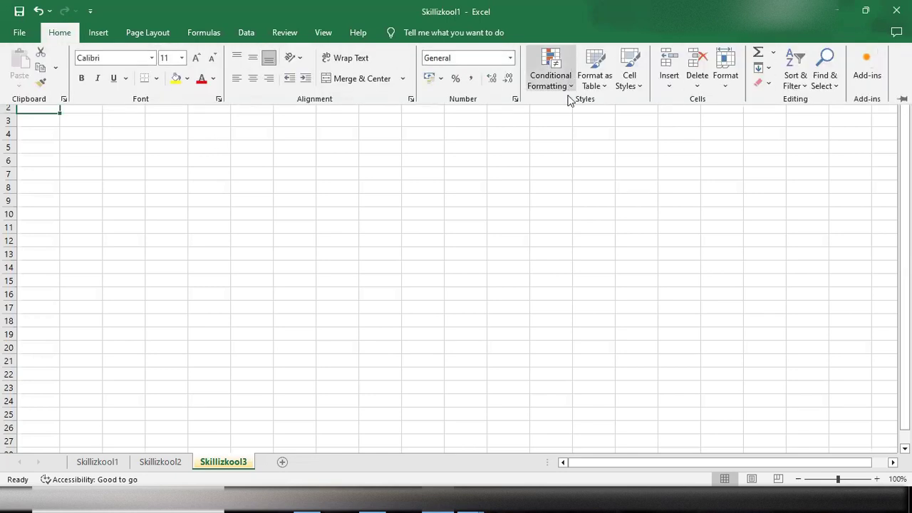
{"action": "left_click", "coordinate": [570, 87]}
{"action": "mouse_move", "coordinate": [570, 101]}
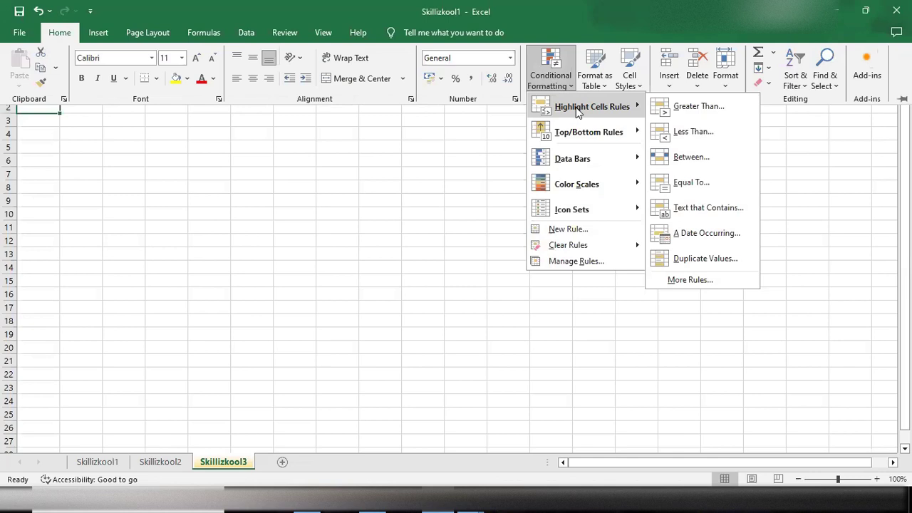
{"action": "mouse_move", "coordinate": [577, 131]}
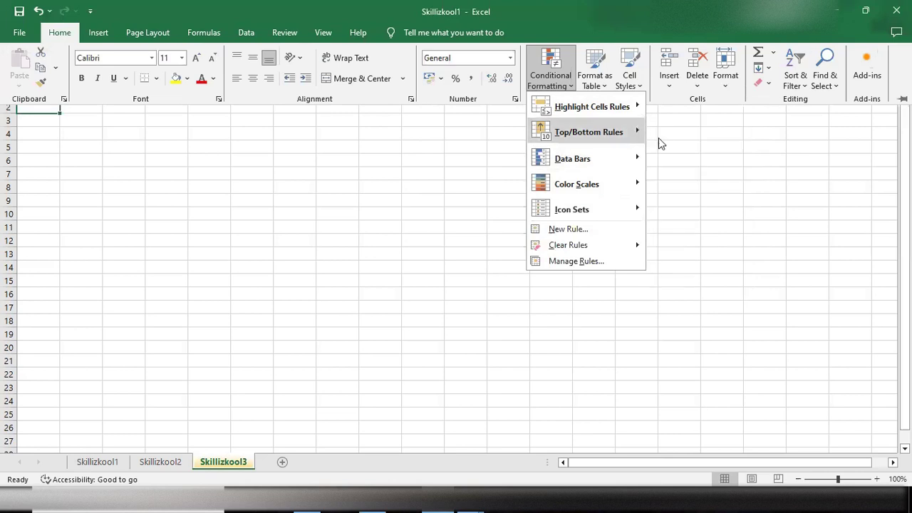
{"action": "mouse_move", "coordinate": [640, 133]}
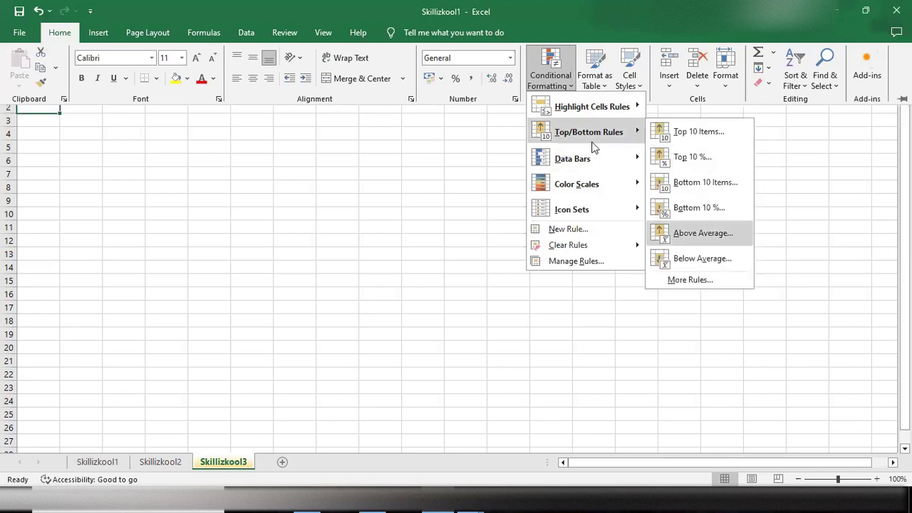
{"action": "mouse_move", "coordinate": [590, 158]}
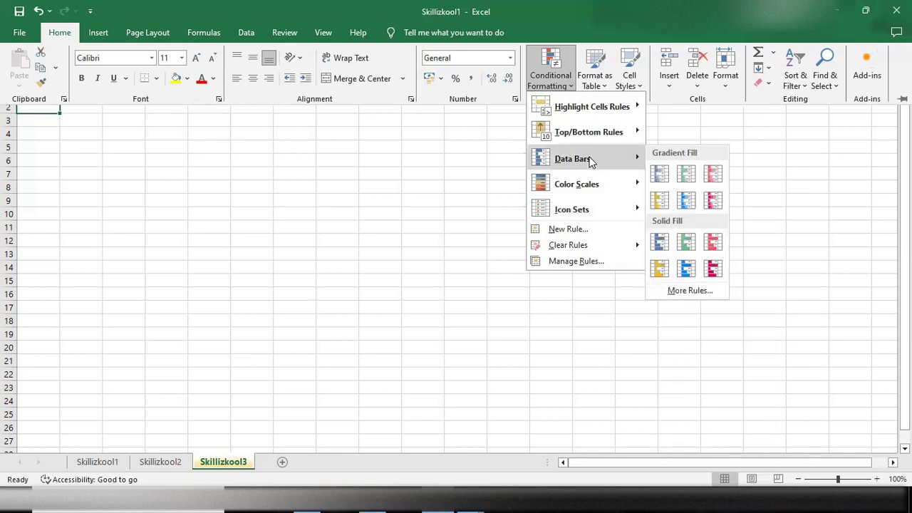
{"action": "left_click", "coordinate": [171, 193]}
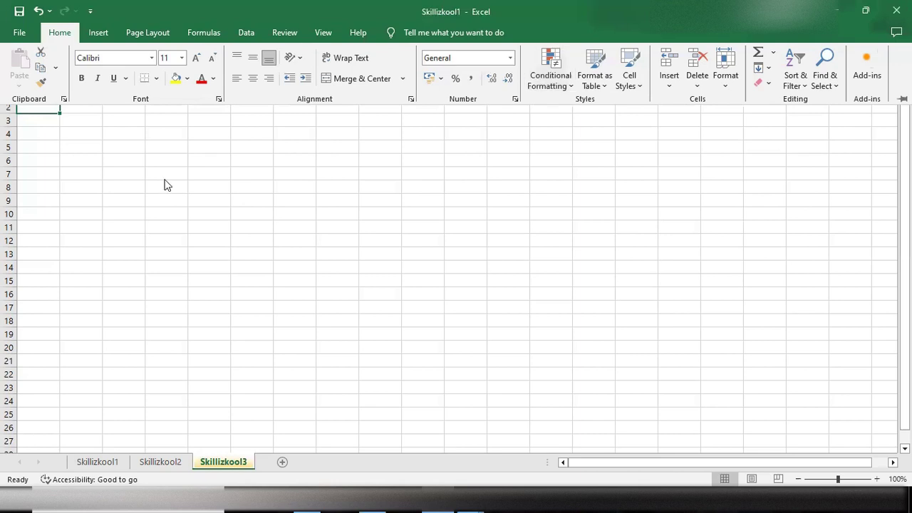
- Apply All Borders to cell A2
{"action": "left_click", "coordinate": [104, 12]}
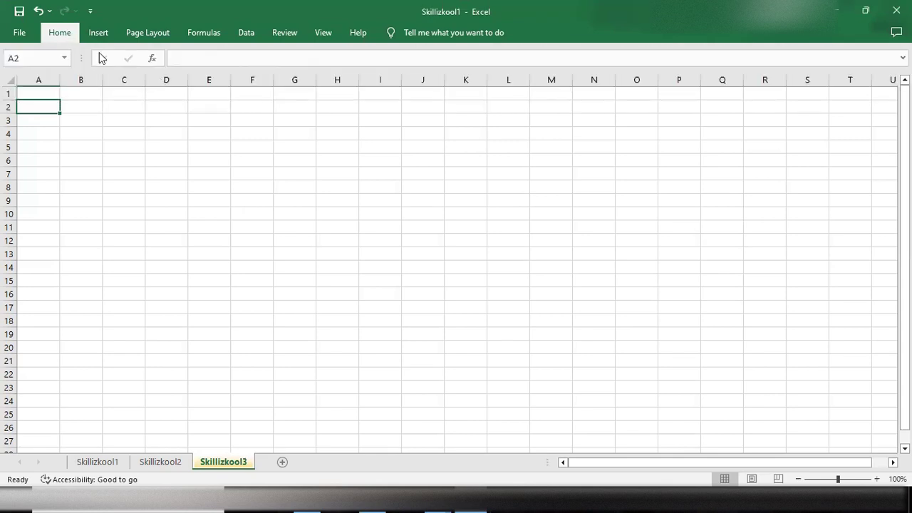
{"action": "left_click", "coordinate": [74, 32]}
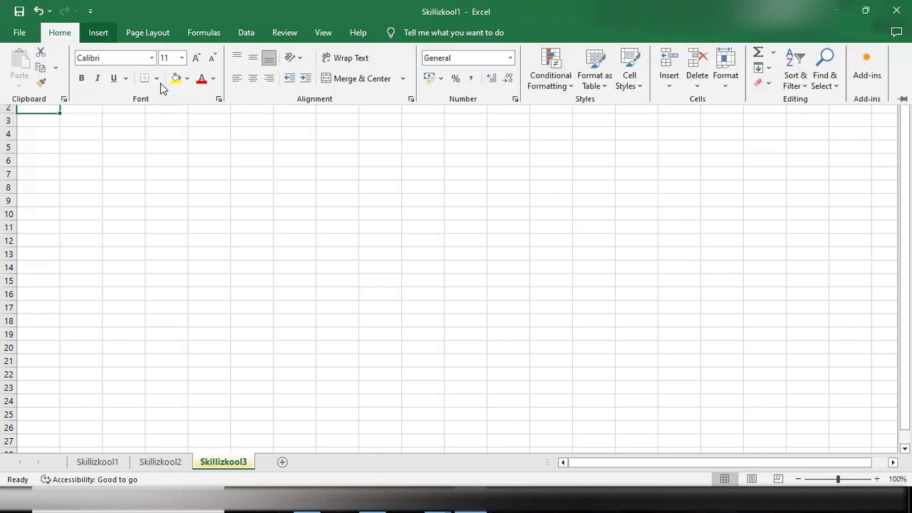
{"action": "left_click", "coordinate": [157, 78]}
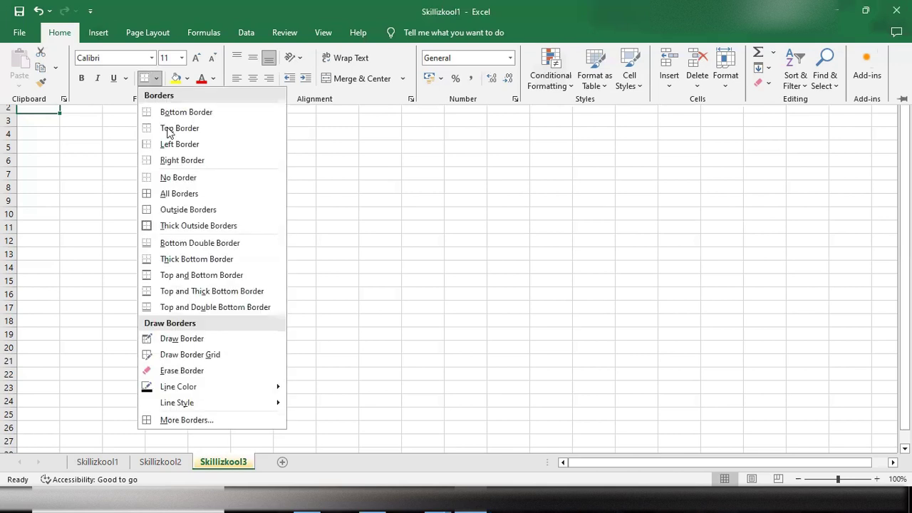
{"action": "left_click", "coordinate": [175, 195]}
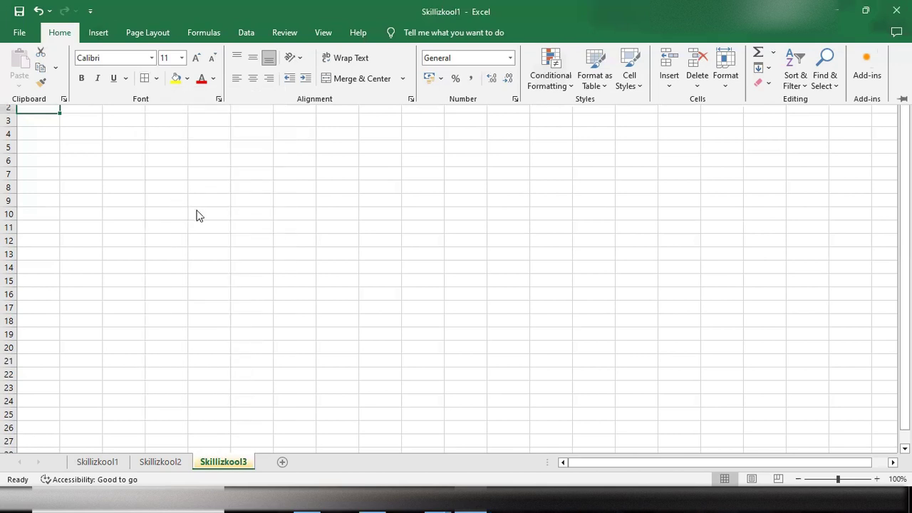
- Apply All Borders to cell C7
{"action": "left_click", "coordinate": [121, 169]}
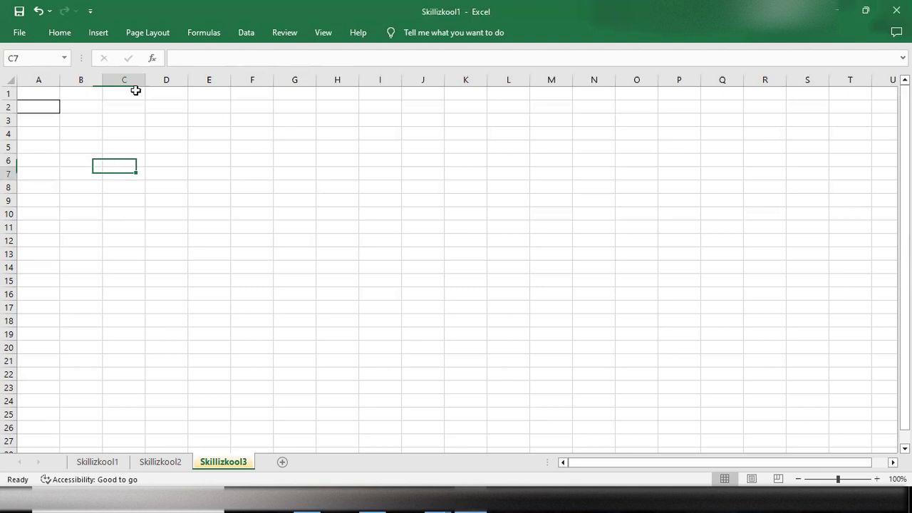
{"action": "left_click", "coordinate": [151, 320], "text": "shift"}
{"action": "left_click", "coordinate": [214, 307]}
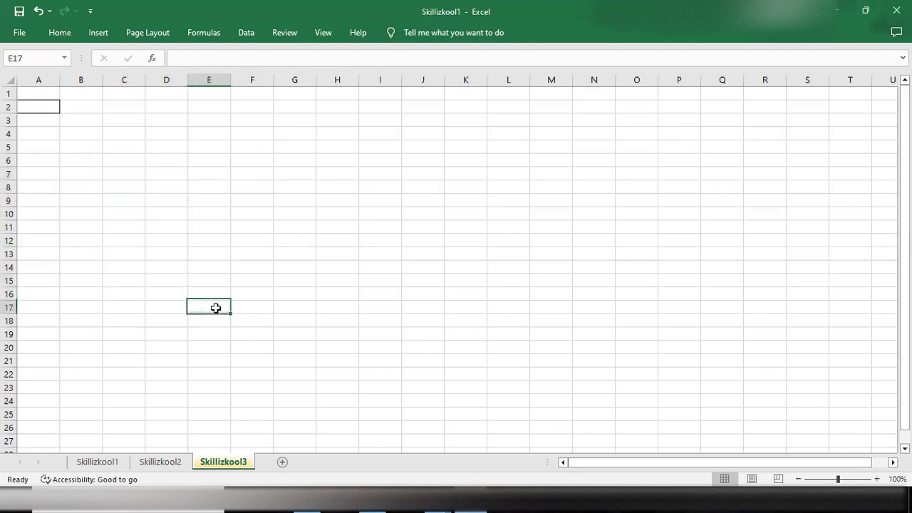
{"action": "left_click", "coordinate": [124, 174]}
{"action": "left_click", "coordinate": [60, 33]}
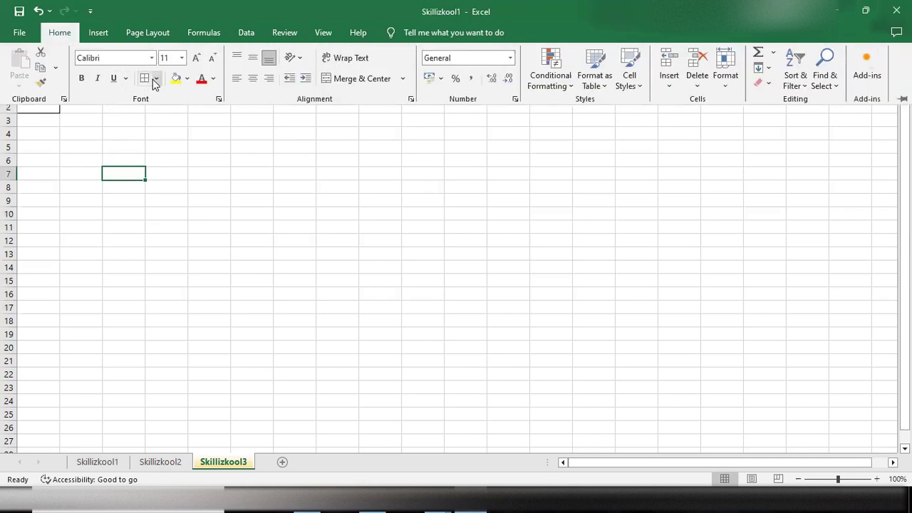
{"action": "left_click", "coordinate": [156, 79]}
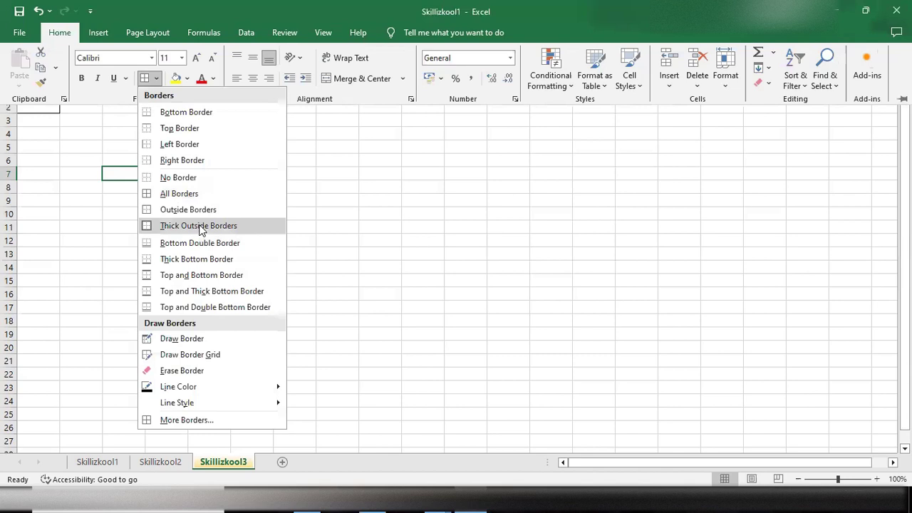
{"action": "left_click", "coordinate": [179, 194]}
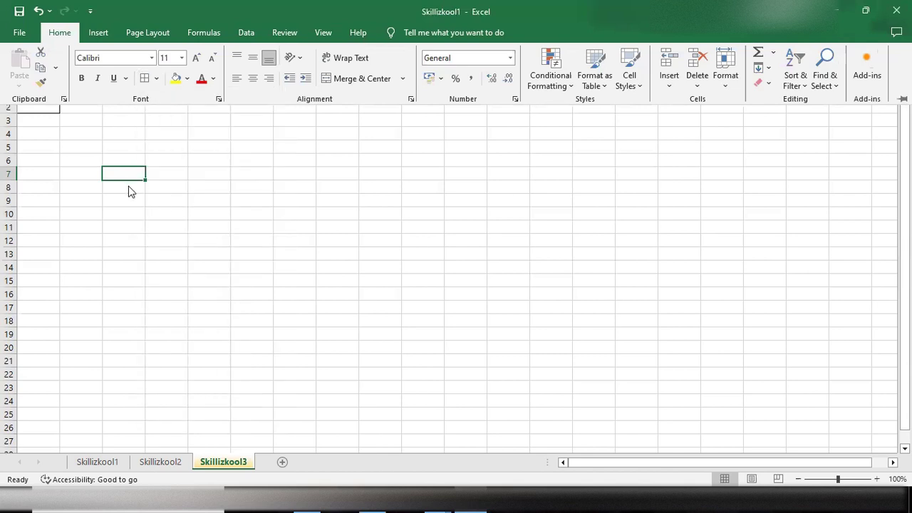
{"action": "left_click", "coordinate": [126, 213]}
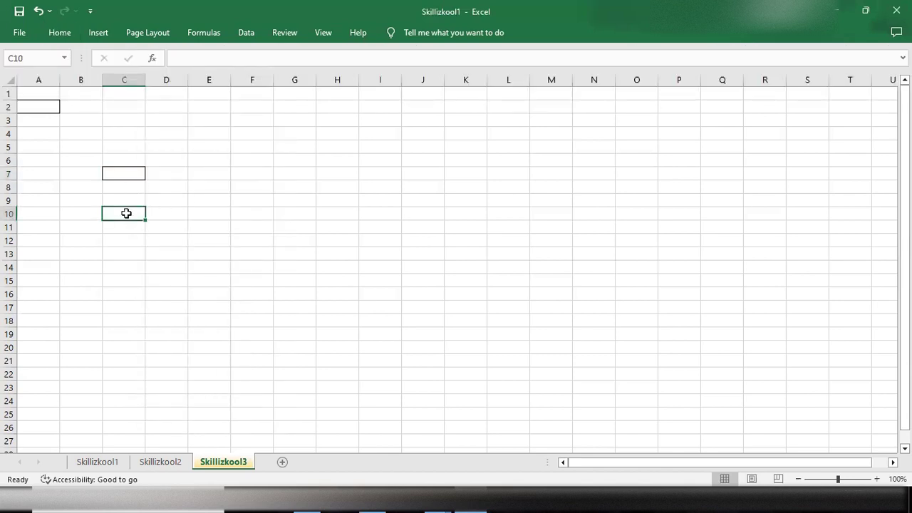
- Enter 345 in the bordered cell C7
{"action": "left_click", "coordinate": [120, 174]}
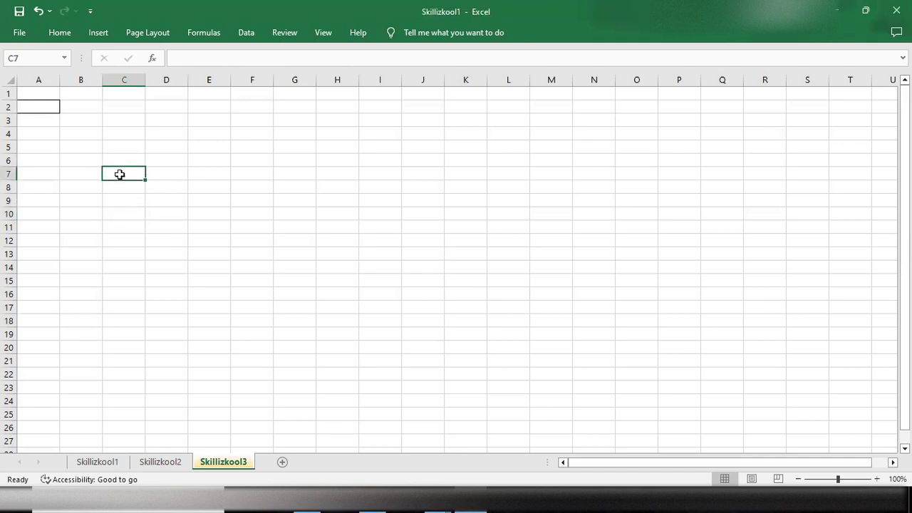
{"action": "type", "text": "345"}
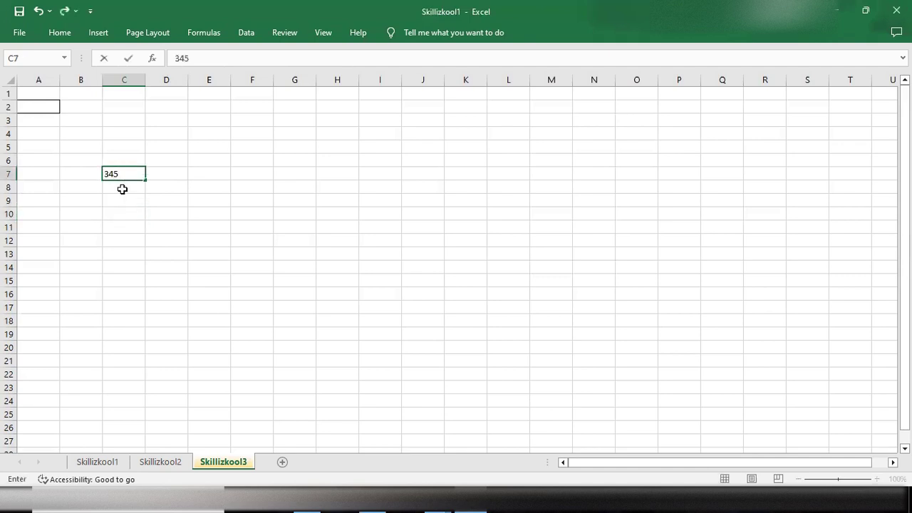
{"action": "left_click", "coordinate": [123, 189]}
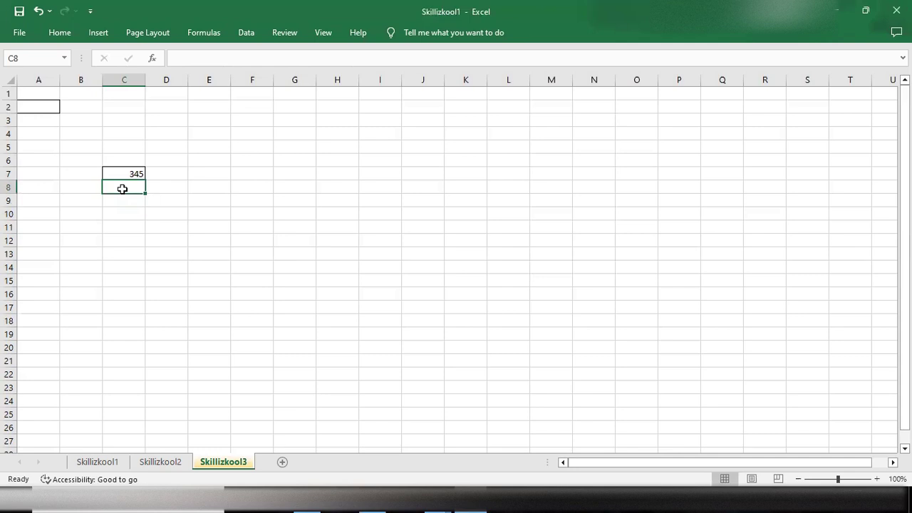
- Try to generate a random number in cell C8 with the formula =random()
{"action": "type", "text": "=random"}
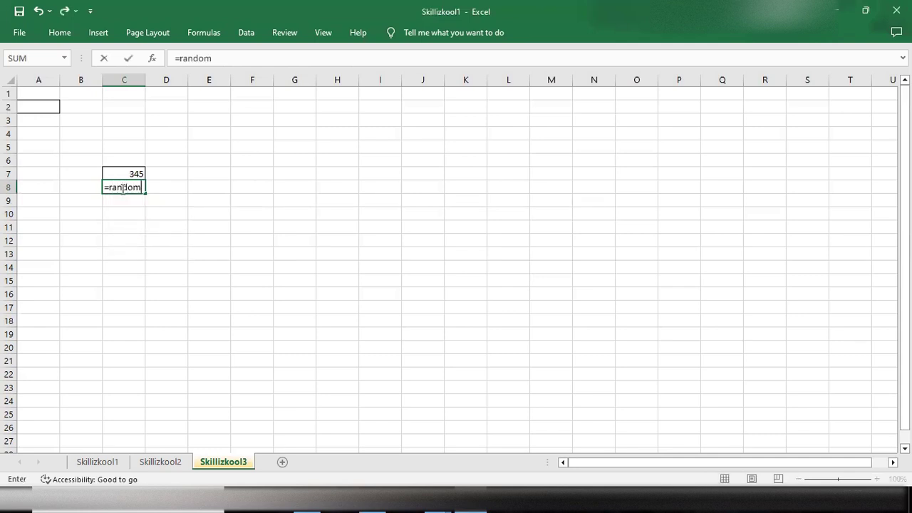
{"action": "type", "text": "()"}
{"action": "key", "text": "Tab"}
- Change the formula in cell C8 to =RANDBETWEEN(10,1), picking RANDBETWEEN from the suggested functions
{"action": "left_click", "coordinate": [122, 188]}
{"action": "double_click", "coordinate": [122, 188]}
{"action": "key", "text": "BackSpace"}
{"action": "key", "text": "BackSpace"}
{"action": "key", "text": "BackSpace"}
{"action": "key", "text": "BackSpace"}
{"action": "type", "text": "nd"}
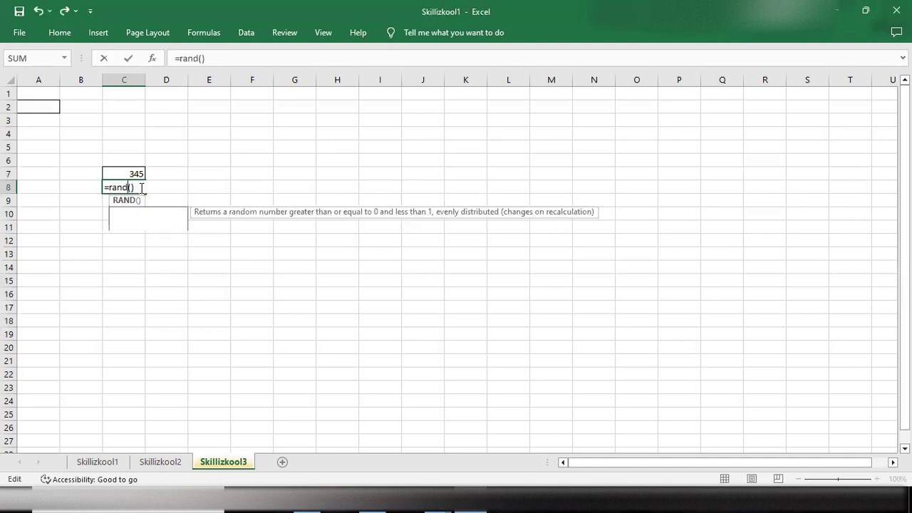
{"action": "left_click", "coordinate": [148, 225]}
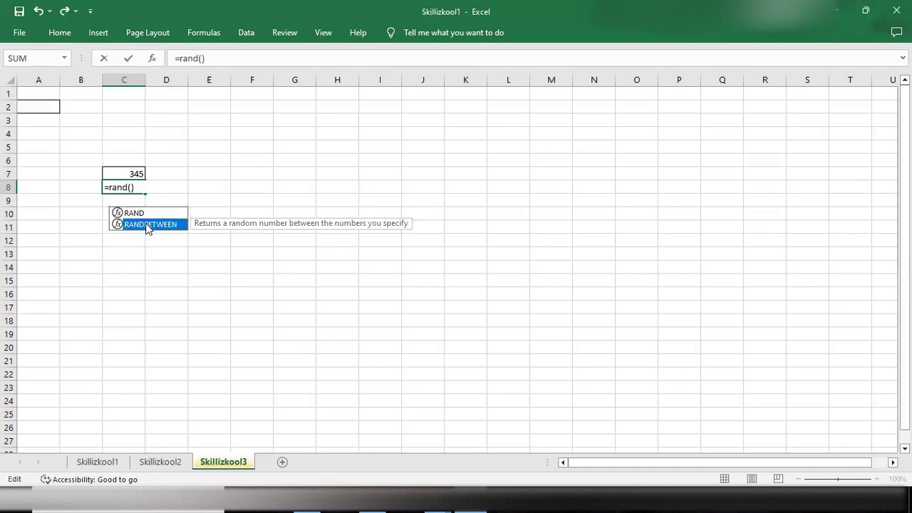
{"action": "double_click", "coordinate": [147, 224]}
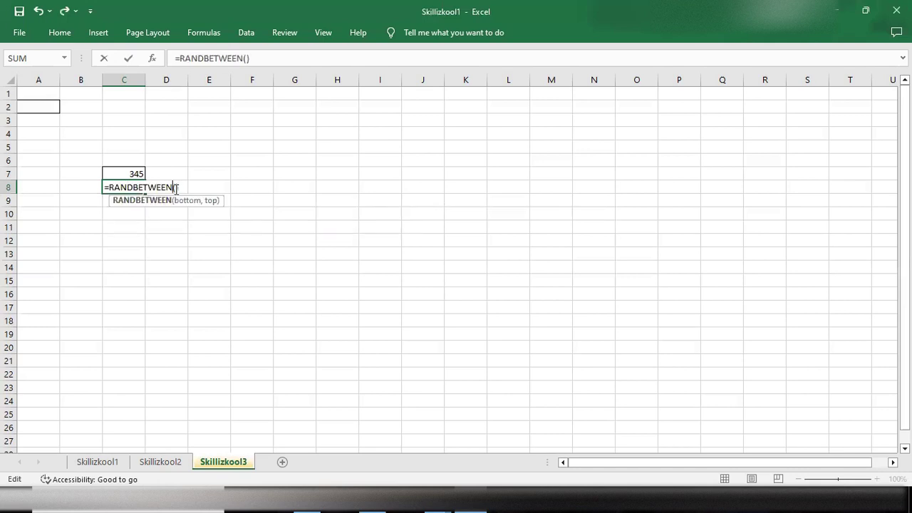
{"action": "type", "text": "1"}
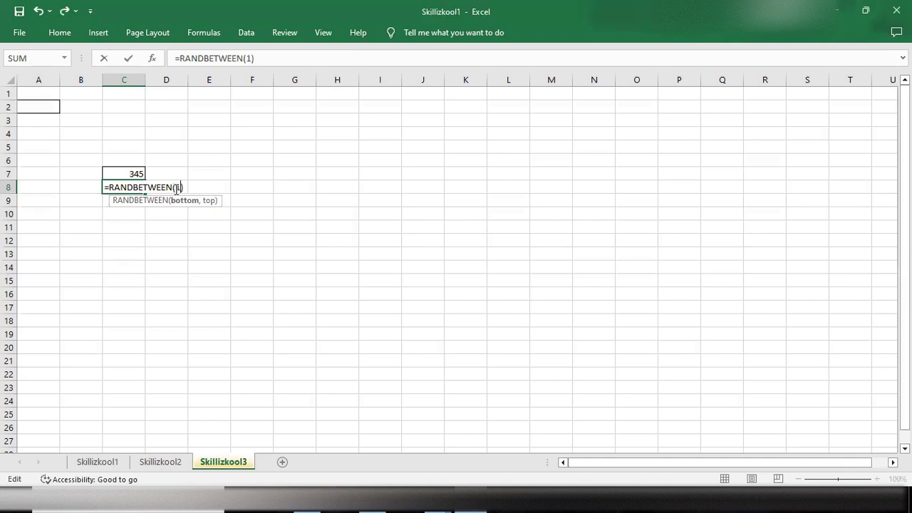
{"action": "type", "text": "0,1"}
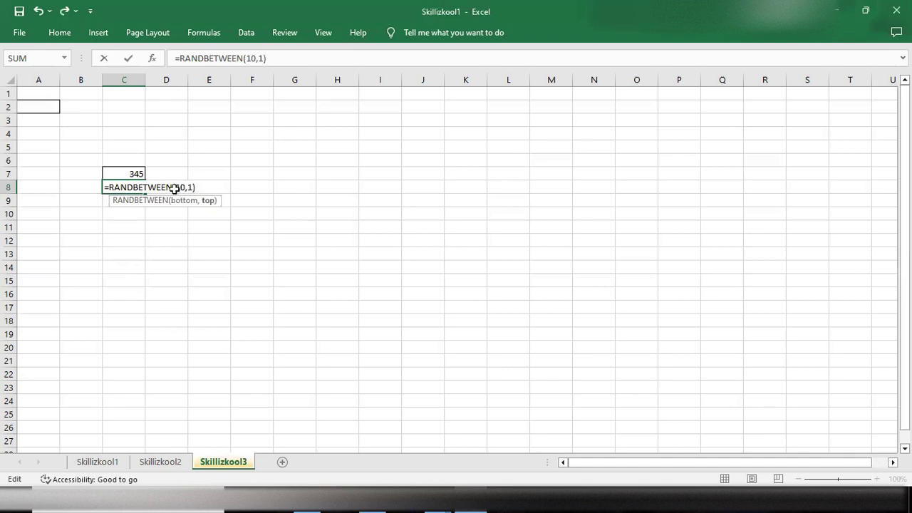
{"action": "left_click", "coordinate": [175, 188]}
- Recheck the formula in cell C8 and open the help article for the RANDBETWEEN function
{"action": "left_click", "coordinate": [130, 186]}
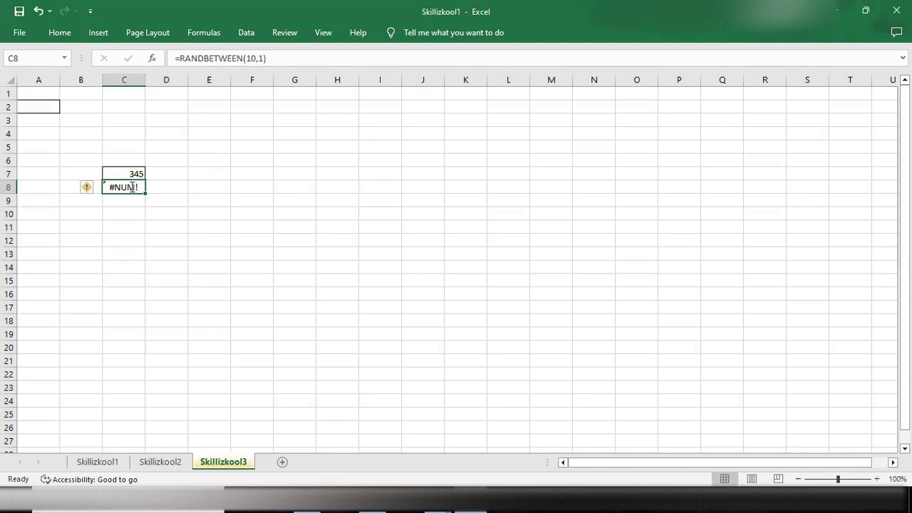
{"action": "key", "text": "F2"}
{"action": "left_click", "coordinate": [197, 183]}
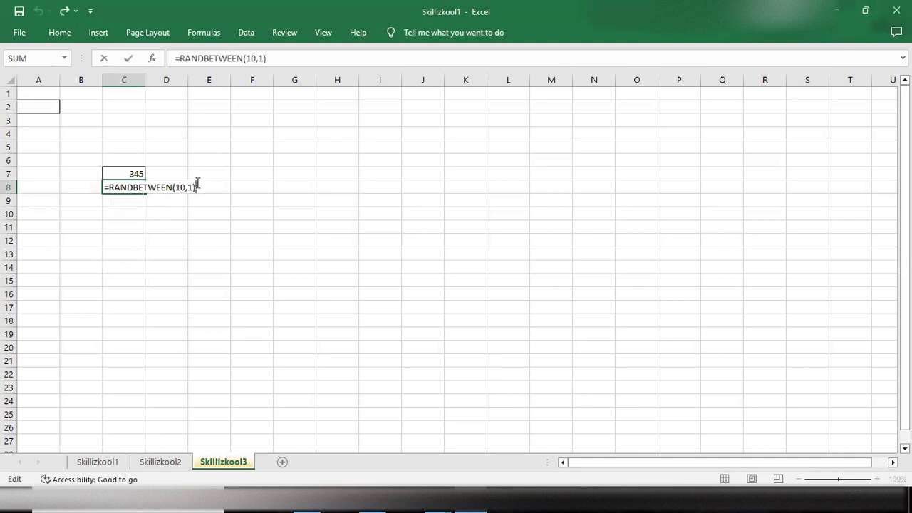
{"action": "key", "text": "Return"}
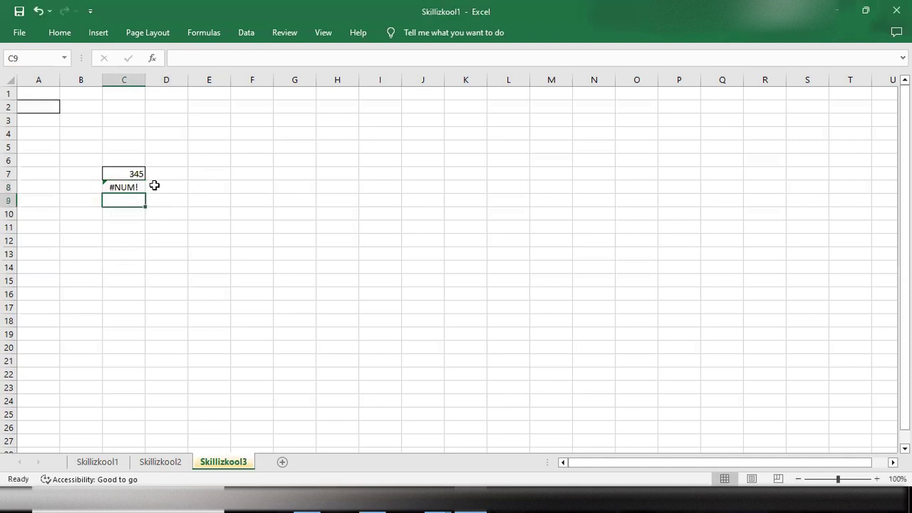
{"action": "left_click", "coordinate": [130, 187]}
{"action": "double_click", "coordinate": [138, 186]}
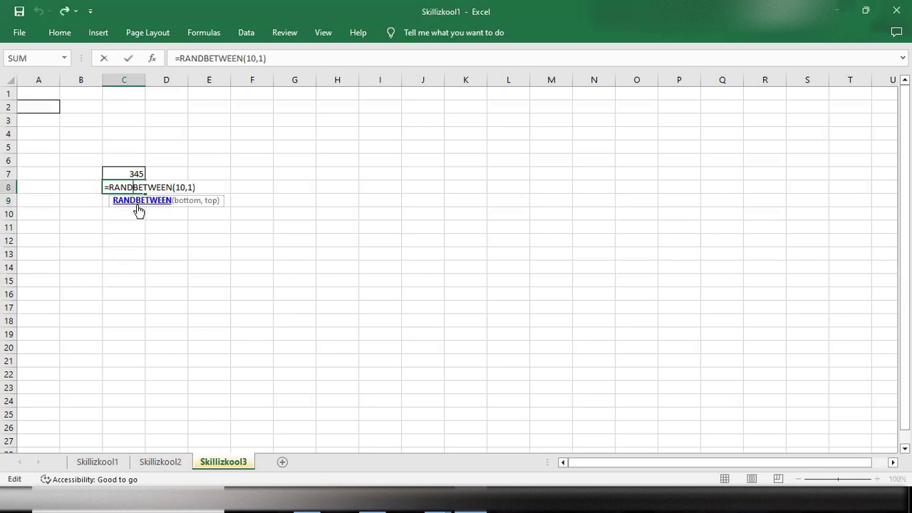
{"action": "left_click", "coordinate": [156, 201]}
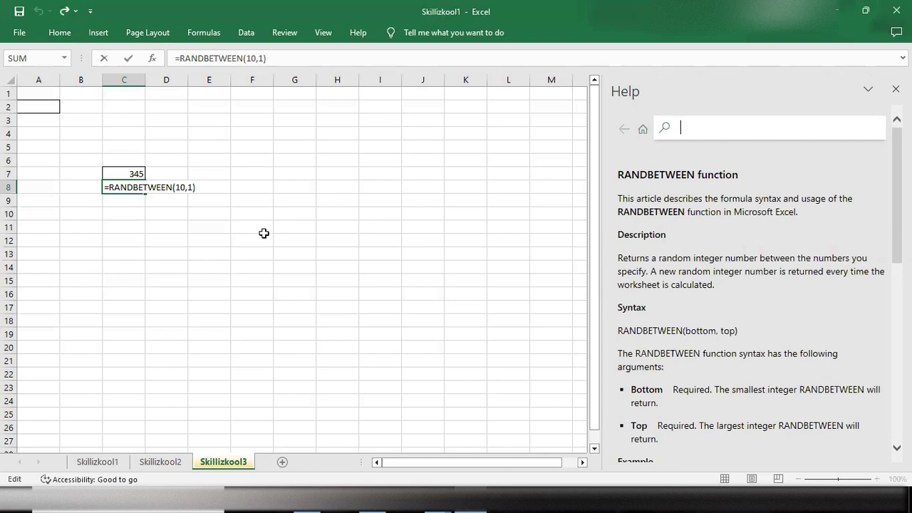
- Correct the arguments of the formula in cell C8 so that it reads =RANDBETWEEN(1,10)
{"action": "left_click", "coordinate": [128, 213]}
{"action": "left_click", "coordinate": [121, 187]}
{"action": "double_click", "coordinate": [121, 186]}
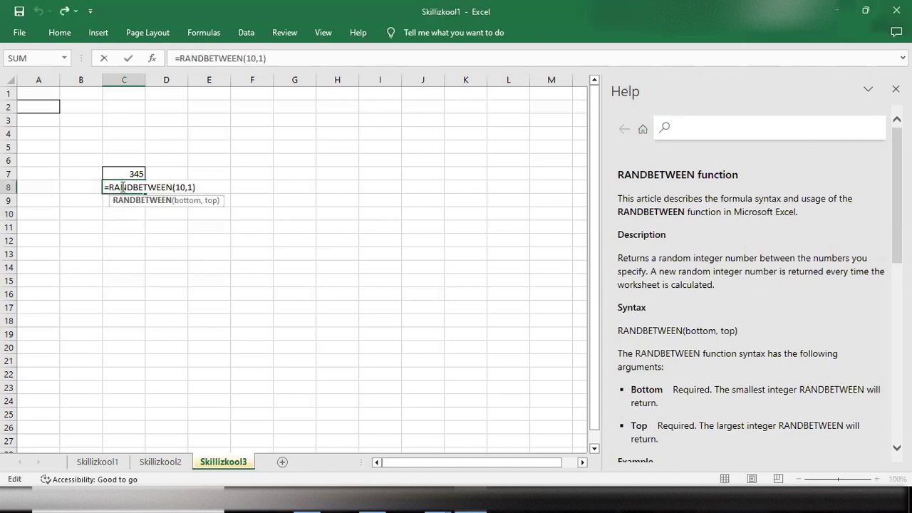
{"action": "left_click", "coordinate": [193, 188]}
{"action": "key", "text": "BackSpace"}
{"action": "key", "text": "BackSpace"}
{"action": "key", "text": "BackSpace"}
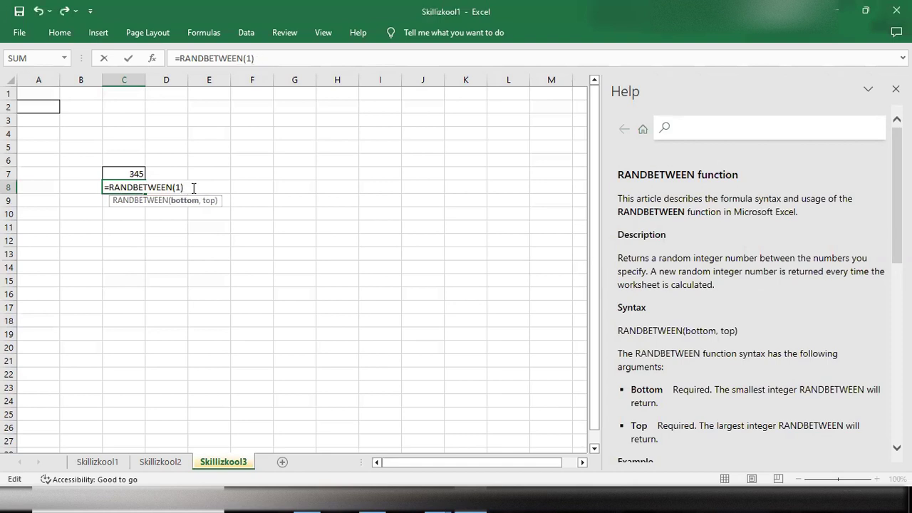
{"action": "type", "text": ",10"}
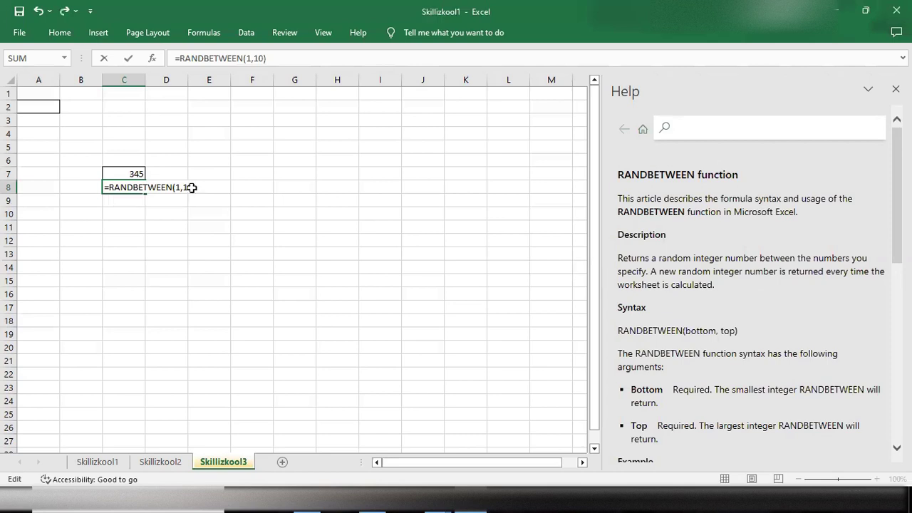
{"action": "key", "text": "Return"}
{"action": "left_click", "coordinate": [128, 188]}
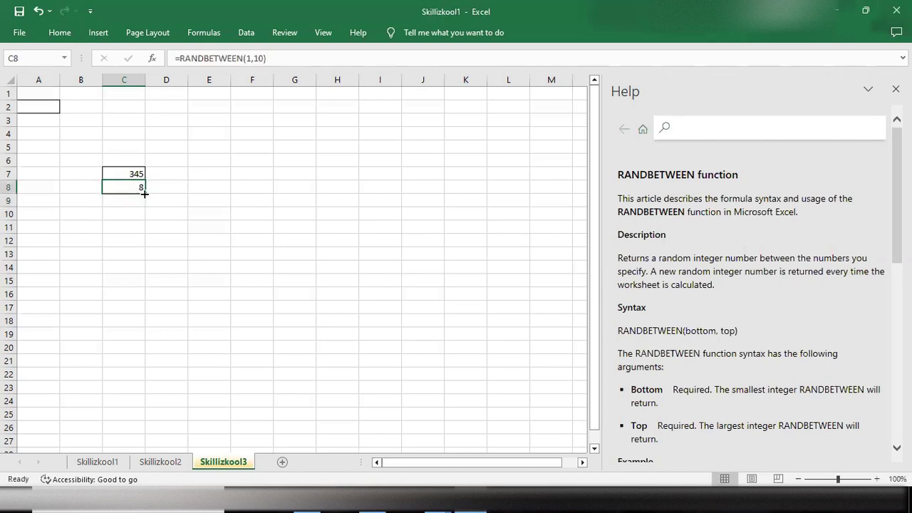
- Copy the formula in C8 down to C17, and enter =RANDBETWEEN(1000,2000) in cell D8
{"action": "left_click_drag", "start_coordinate": [144, 193], "coordinate": [137, 317]}
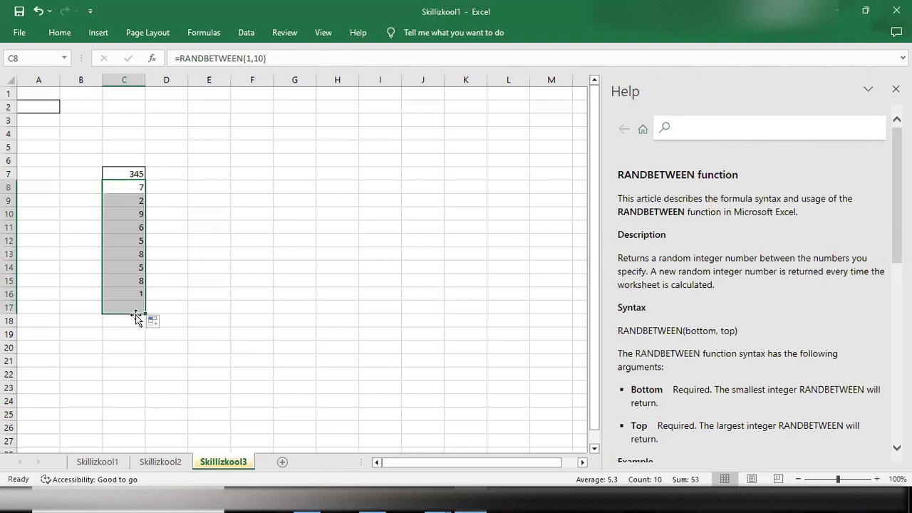
{"action": "left_click", "coordinate": [157, 184]}
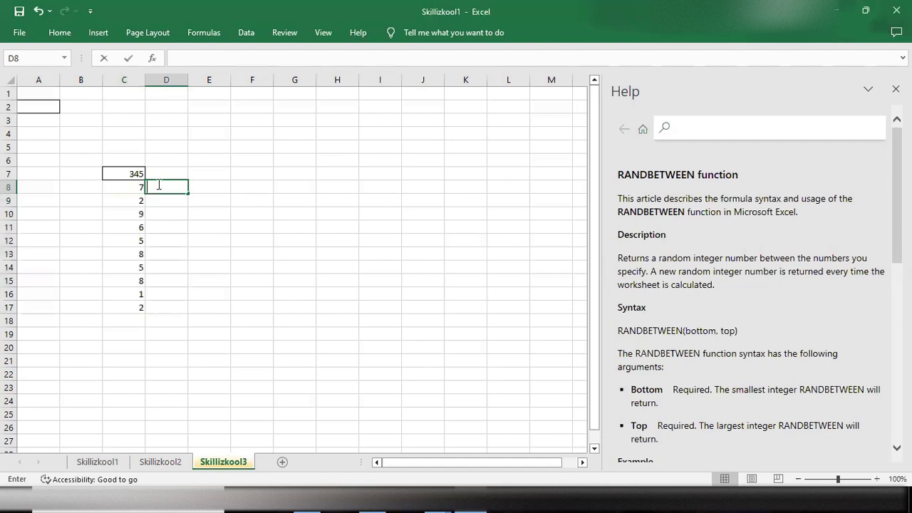
{"action": "type", "text": "rand"}
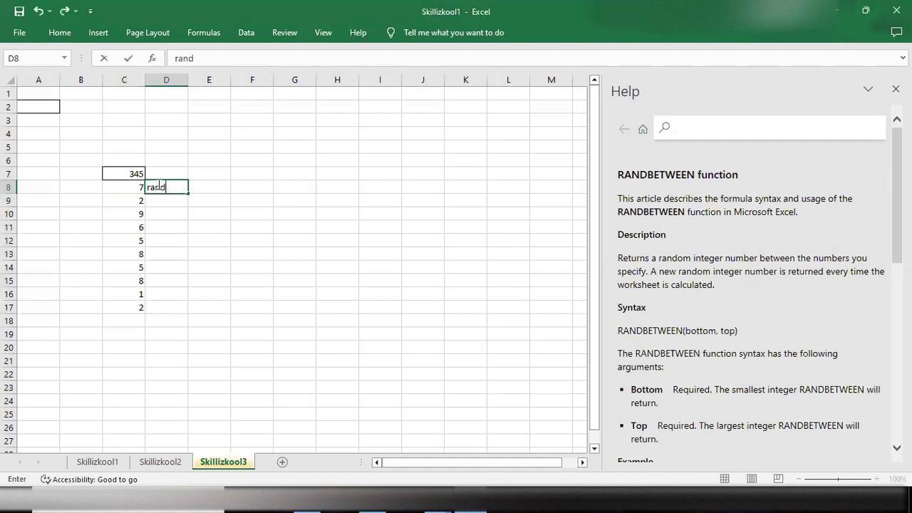
{"action": "key", "text": "BackSpace"}
{"action": "key", "text": "BackSpace"}
{"action": "key", "text": "BackSpace"}
{"action": "key", "text": "BackSpace"}
{"action": "type", "text": "=ran"}
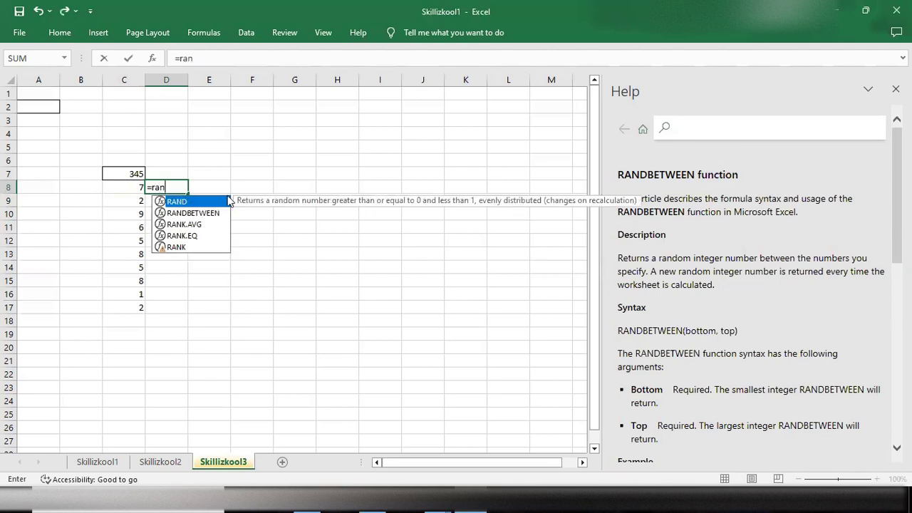
{"action": "left_click", "coordinate": [206, 214]}
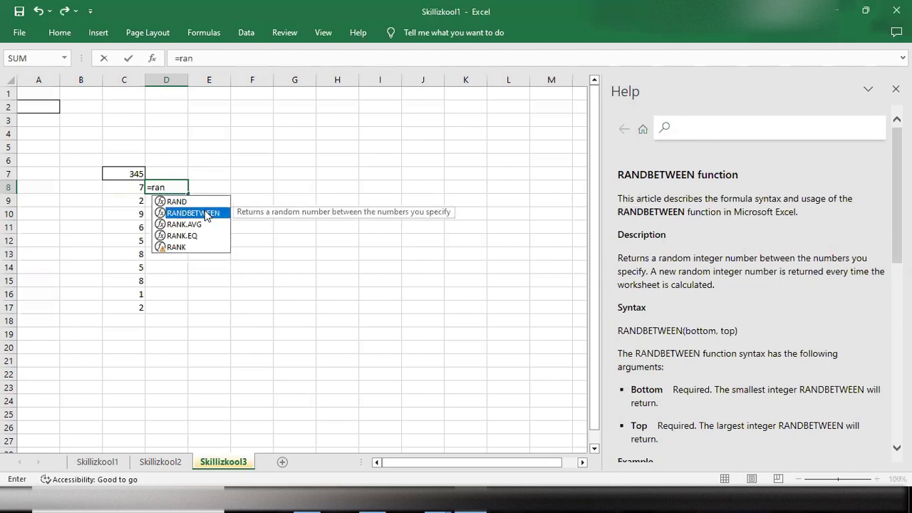
{"action": "double_click", "coordinate": [206, 214]}
{"action": "type", "text": "1000,"}
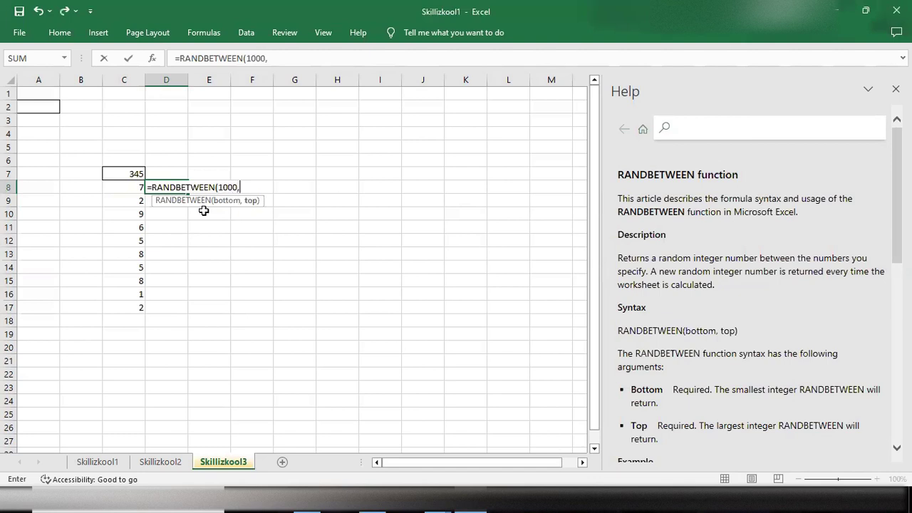
{"action": "type", "text": "2000)"}
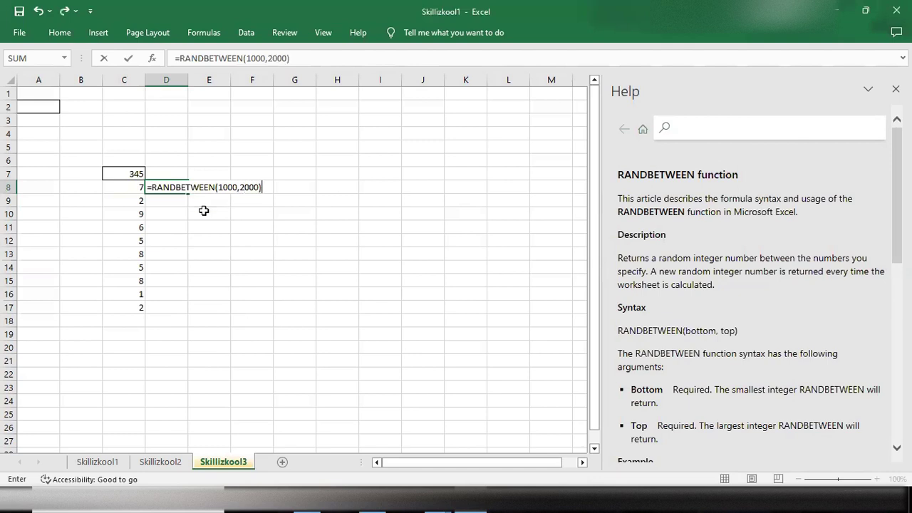
{"action": "key", "text": "Return"}
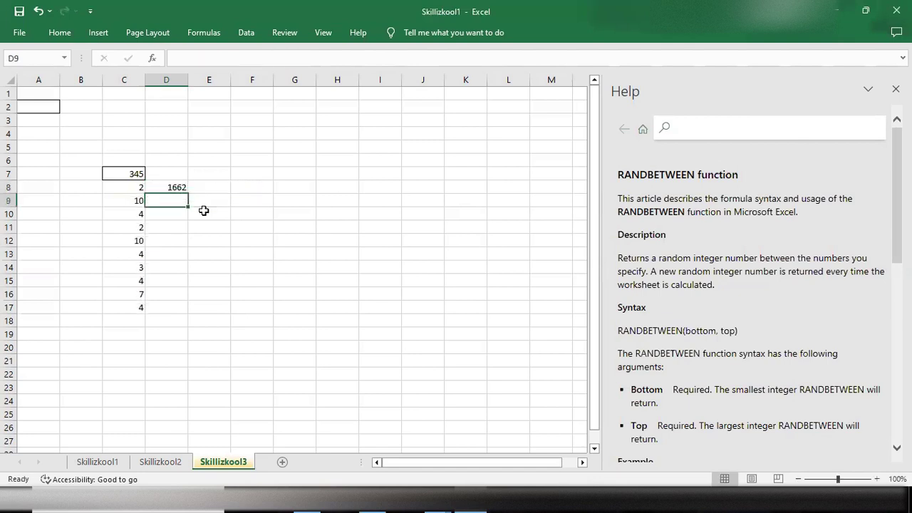
- Fill the random-number formula in D8 down to row 17
{"action": "left_click", "coordinate": [174, 188]}
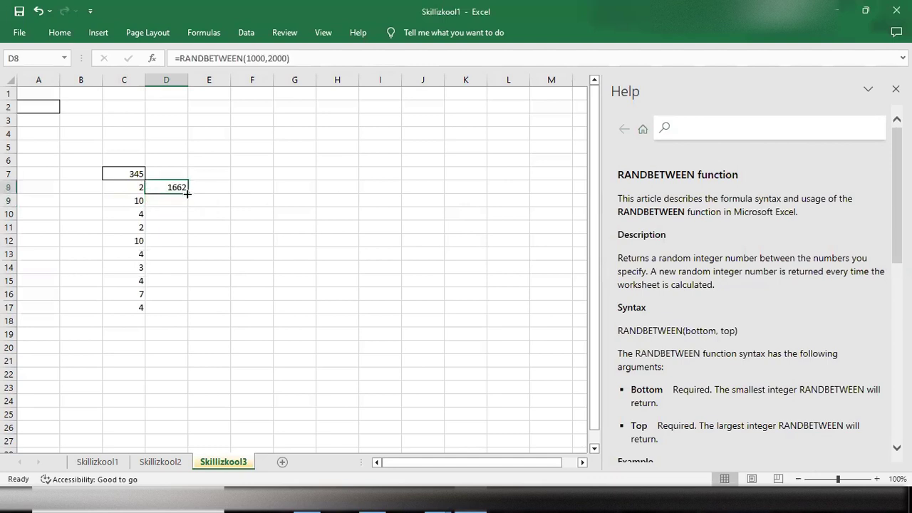
{"action": "double_click", "coordinate": [186, 193]}
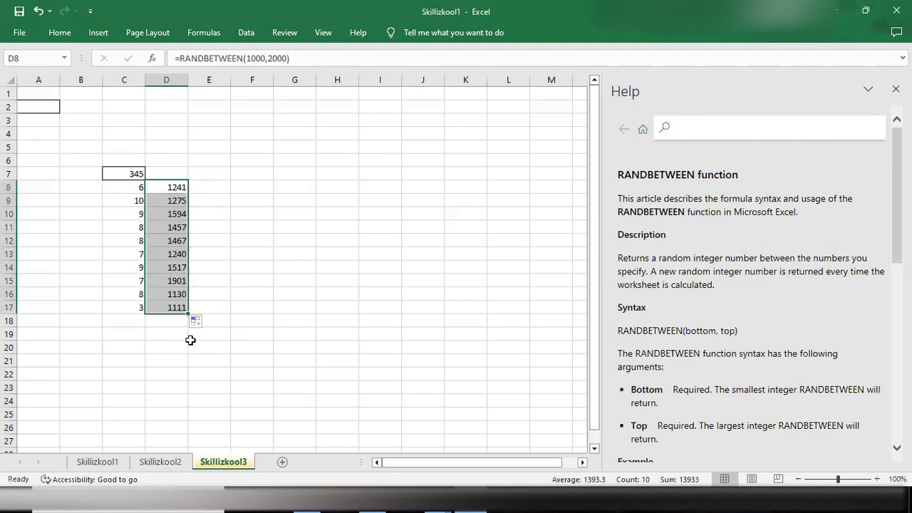
{"action": "left_click", "coordinate": [168, 340]}
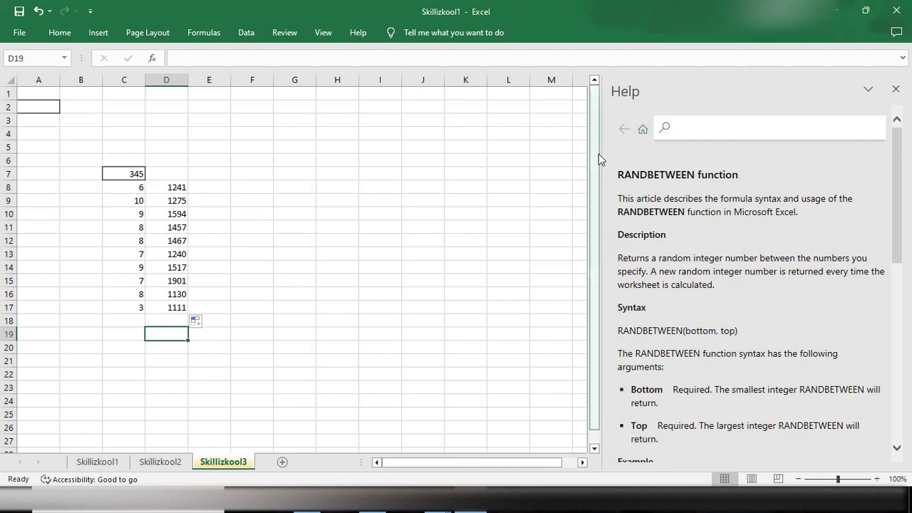
{"action": "left_click", "coordinate": [63, 33]}
{"action": "left_click", "coordinate": [556, 79]}
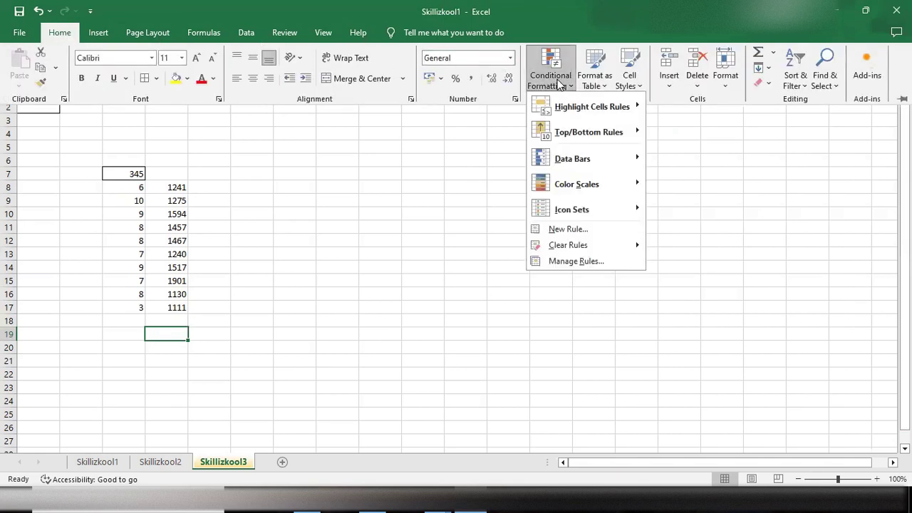
{"action": "mouse_move", "coordinate": [620, 164]}
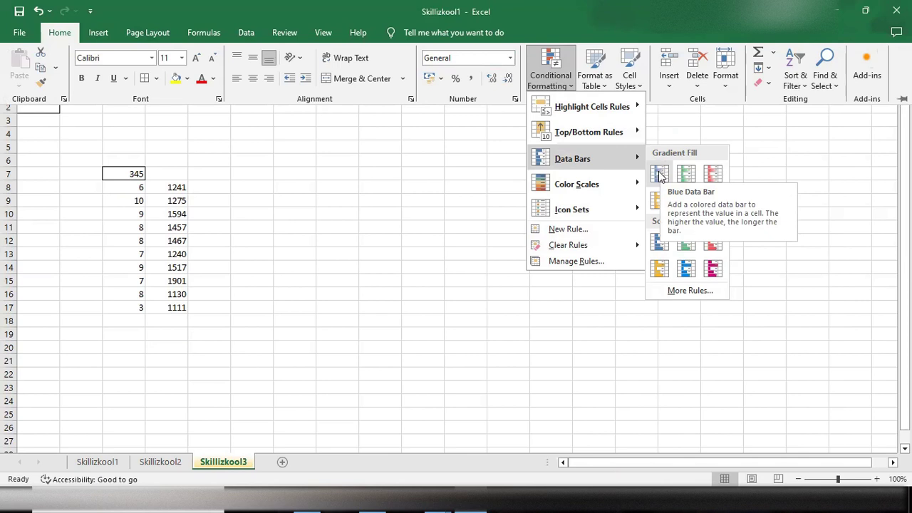
{"action": "key", "text": "Escape"}
{"action": "key", "text": "Escape"}
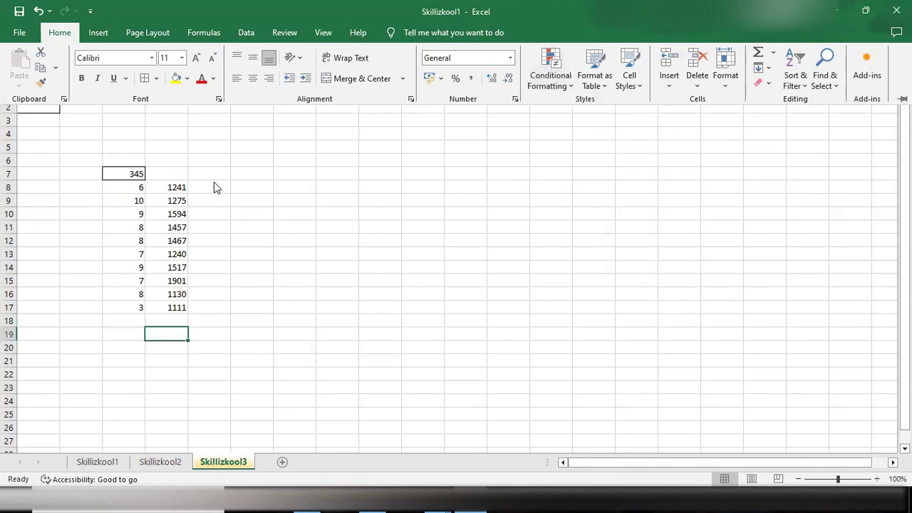
- Enter =RANDBETWEEN(200,500) in cell E8 and fill the formula down to E17
{"action": "left_click", "coordinate": [214, 183]}
{"action": "type", "text": "=Rand"}
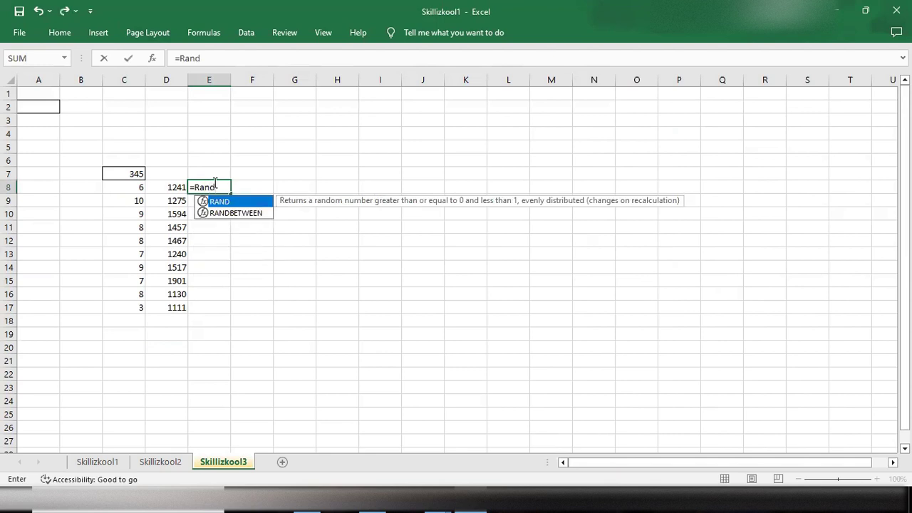
{"action": "key", "text": "Down"}
{"action": "key", "text": "Tab"}
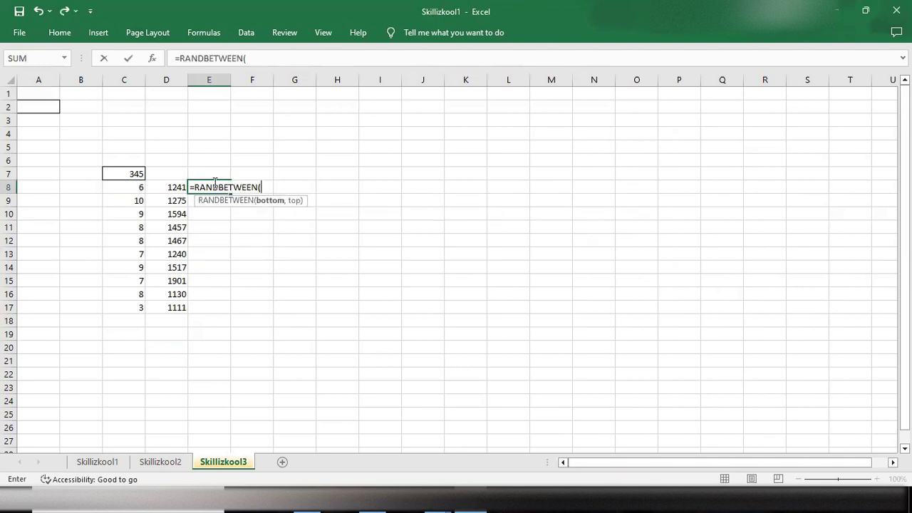
{"action": "type", "text": "200,"}
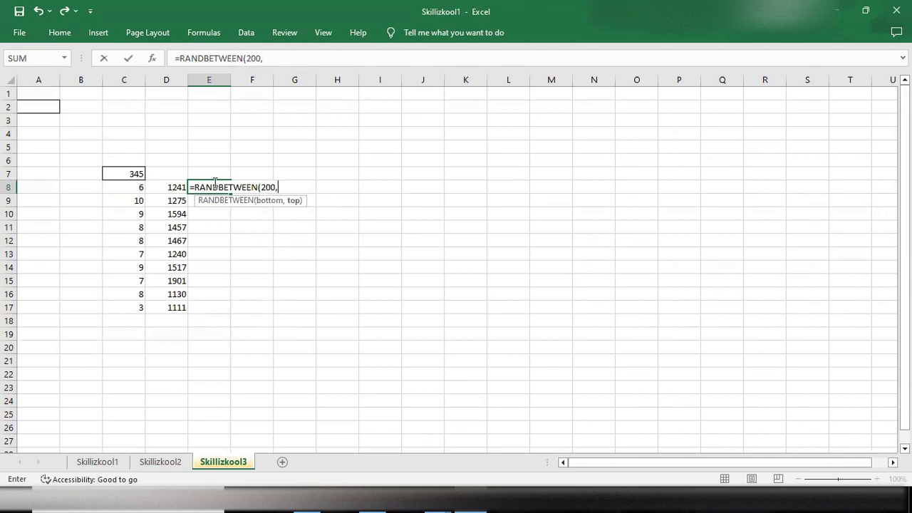
{"action": "type", "text": "500)"}
{"action": "key", "text": "Return"}
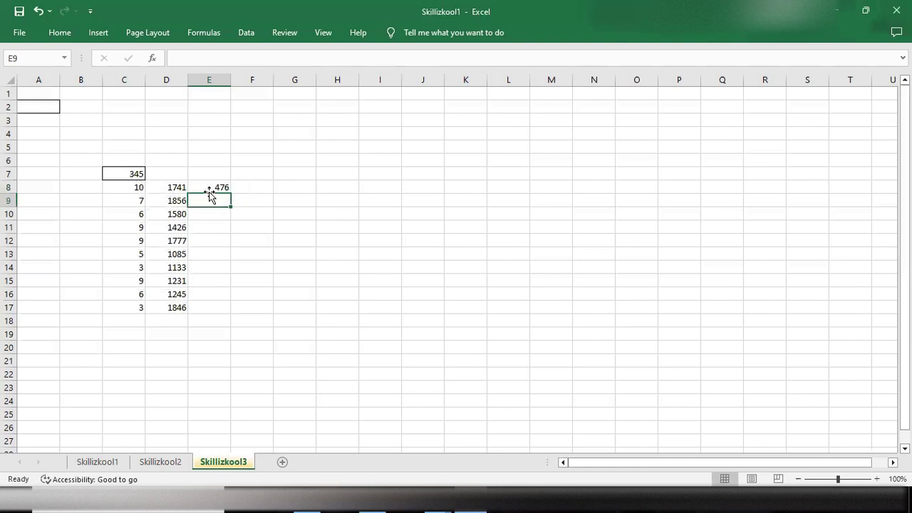
{"action": "left_click", "coordinate": [217, 188]}
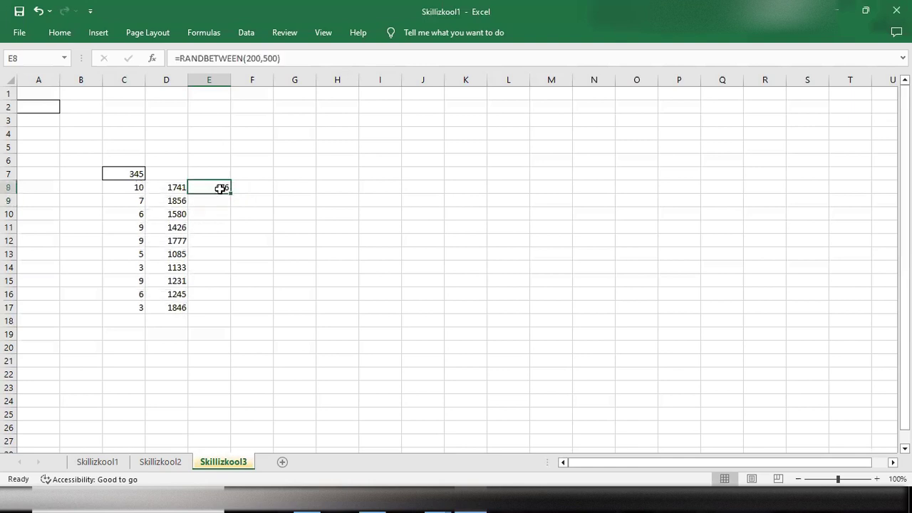
{"action": "double_click", "coordinate": [230, 193]}
{"action": "left_click", "coordinate": [256, 292]}
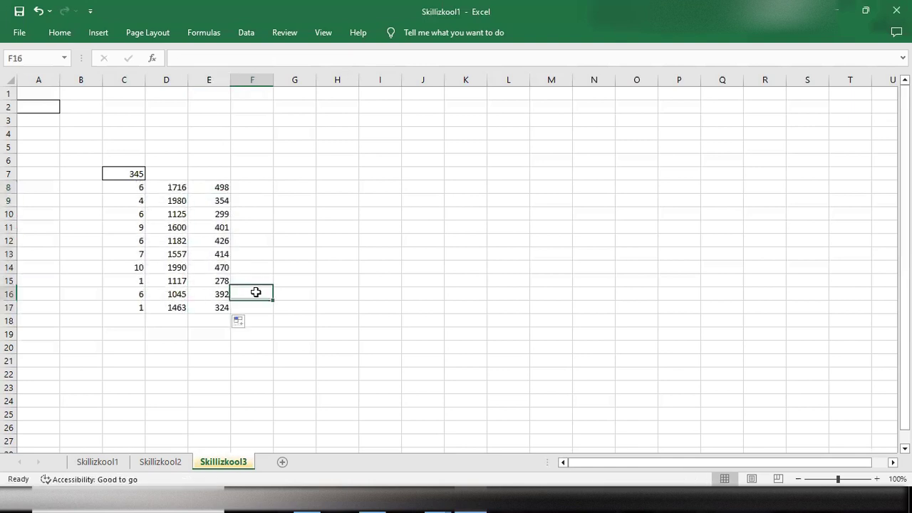
- Apply All Borders to the random numbers in the range C8:E17
{"action": "left_click", "coordinate": [60, 32]}
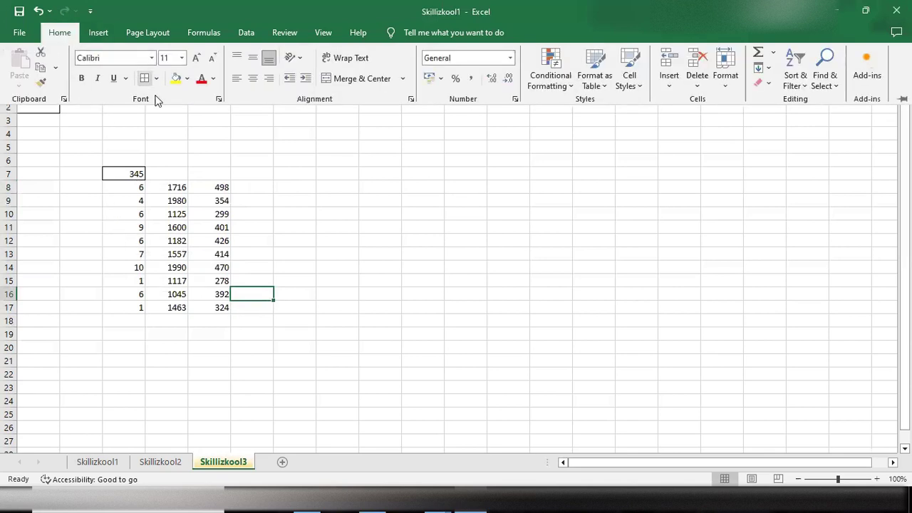
{"action": "left_click", "coordinate": [130, 188]}
{"action": "left_click_drag", "start_coordinate": [120, 185], "coordinate": [218, 308]}
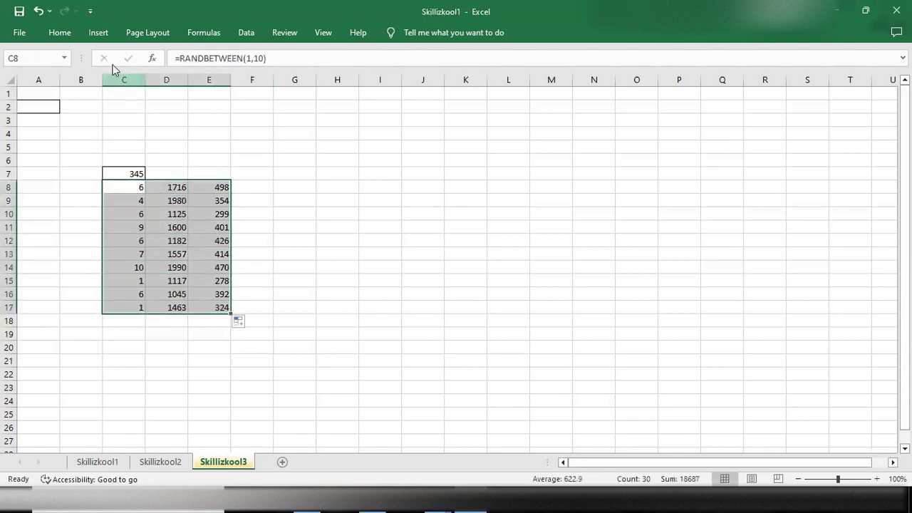
{"action": "left_click", "coordinate": [73, 34]}
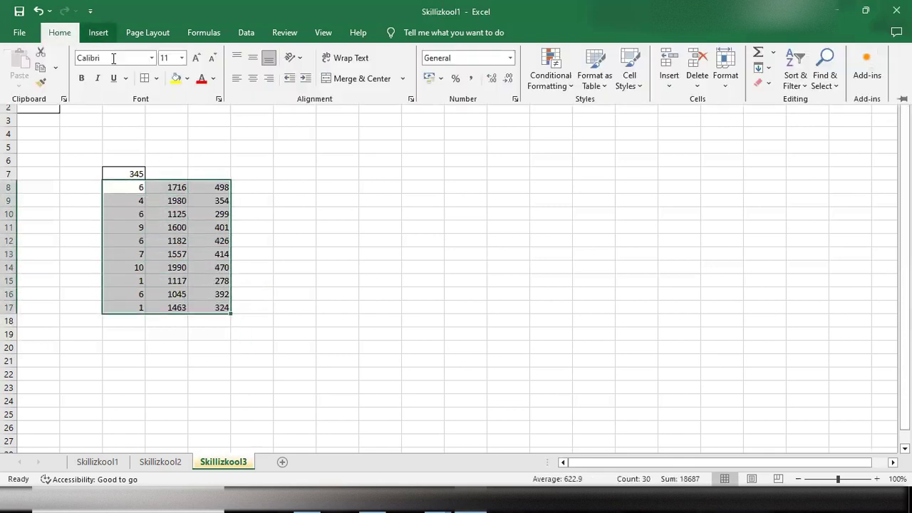
{"action": "left_click", "coordinate": [158, 78]}
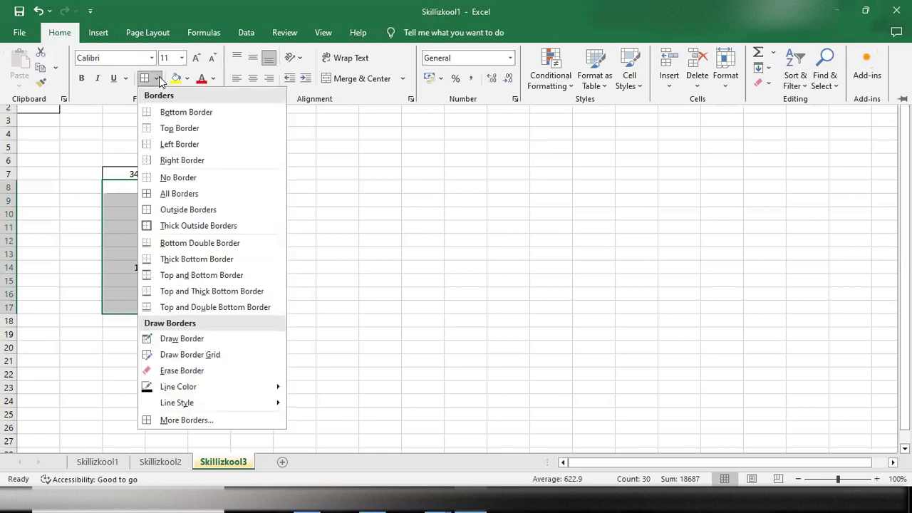
{"action": "left_click", "coordinate": [181, 193]}
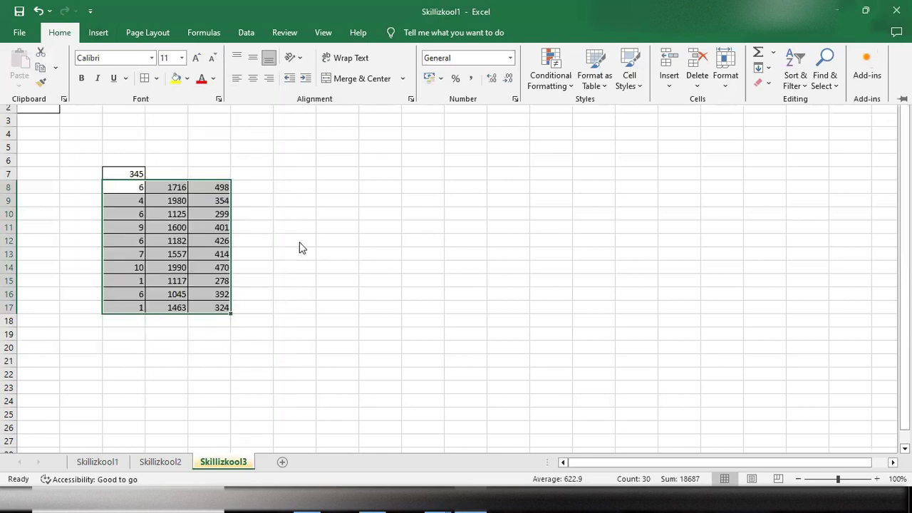
- Enter 999 in cell D7 and 599 in cell E7 above the random numbers
{"action": "left_click", "coordinate": [161, 175]}
{"action": "double_click", "coordinate": [161, 175]}
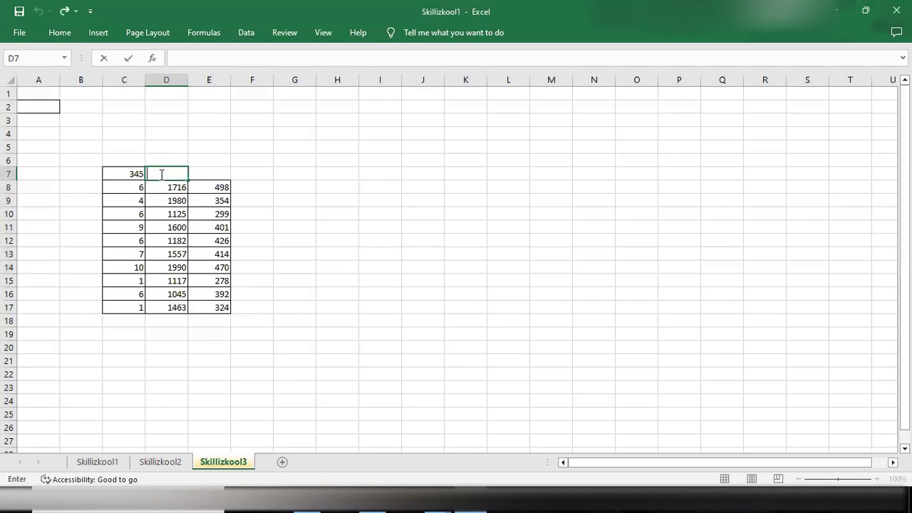
{"action": "type", "text": "999"}
{"action": "left_click", "coordinate": [212, 173]}
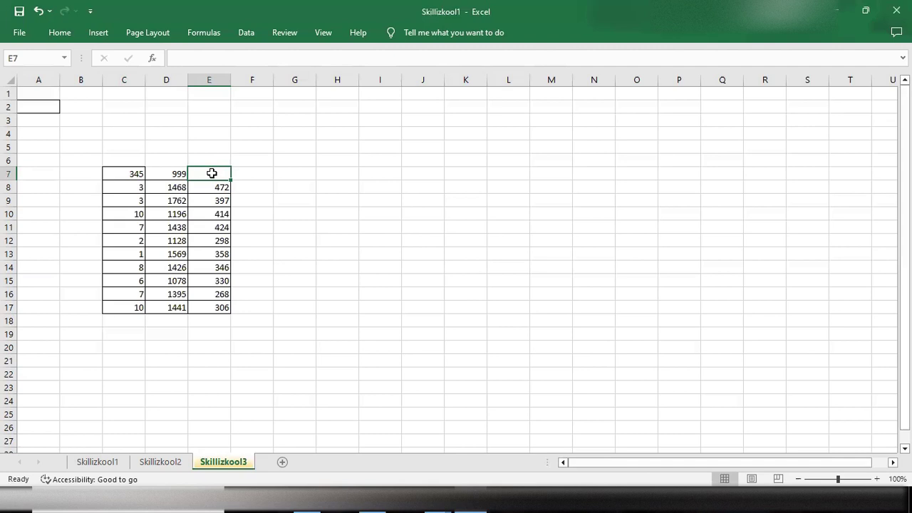
{"action": "type", "text": "599"}
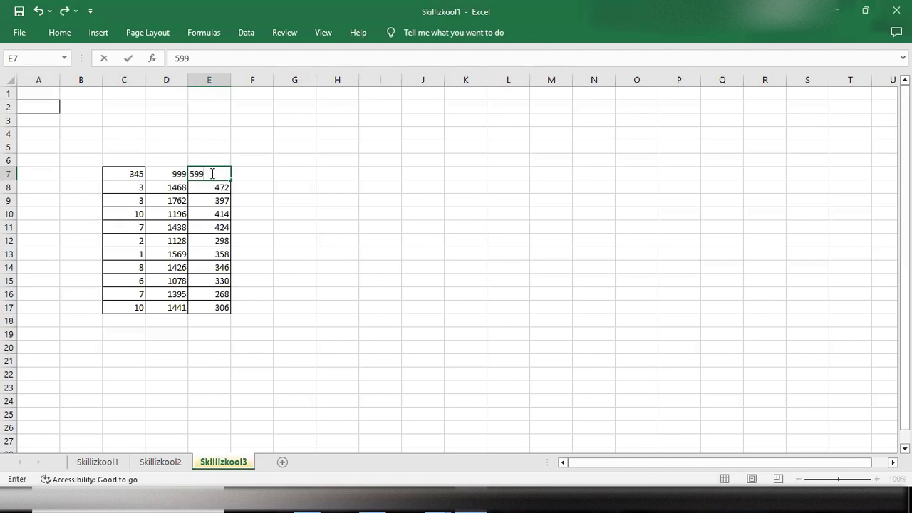
{"action": "left_click", "coordinate": [250, 183]}
- Apply all borders to cells D7:E7 to match the rest of the table
{"action": "left_click", "coordinate": [178, 174]}
{"action": "left_click_drag", "start_coordinate": [179, 173], "coordinate": [208, 173]}
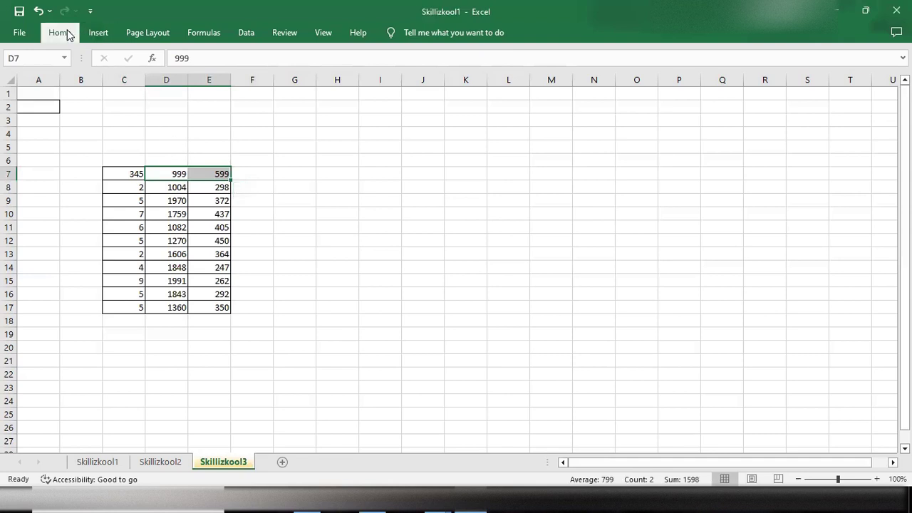
{"action": "left_click", "coordinate": [66, 33]}
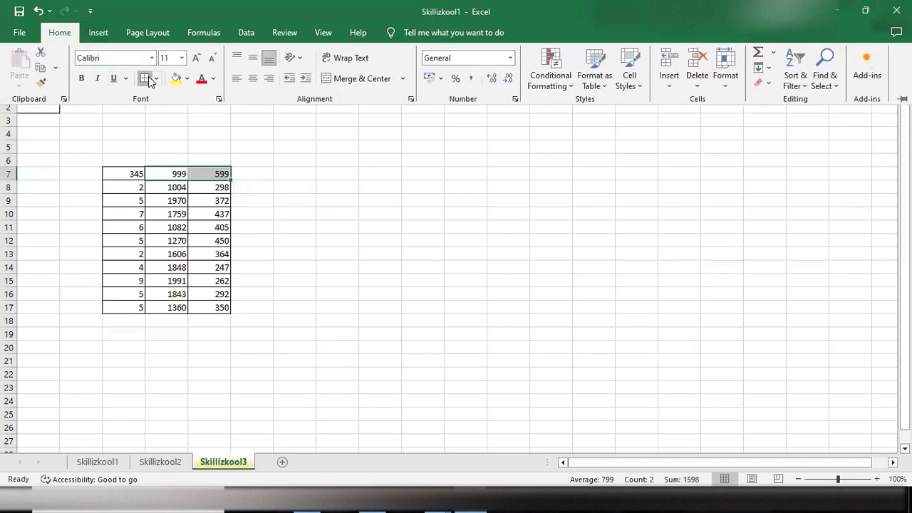
{"action": "left_click", "coordinate": [278, 190]}
{"action": "left_click", "coordinate": [260, 213]}
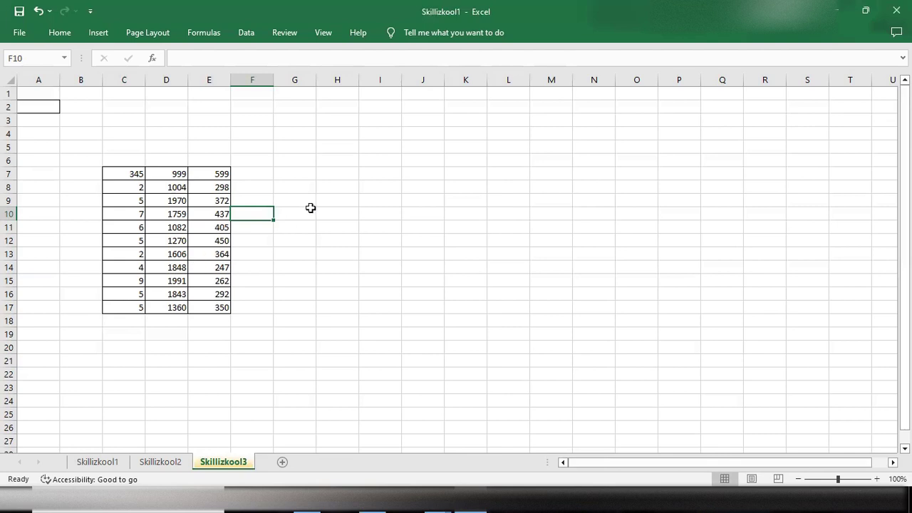
{"action": "left_click", "coordinate": [60, 33]}
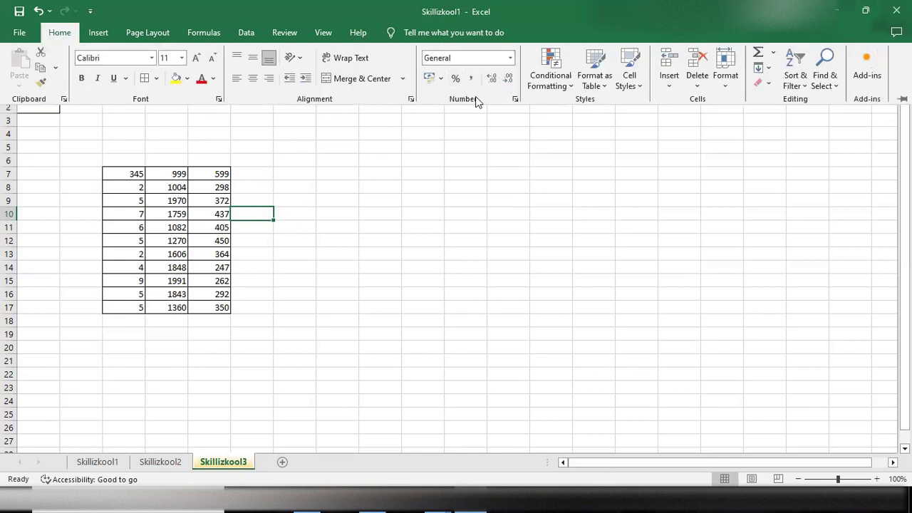
{"action": "left_click", "coordinate": [553, 71]}
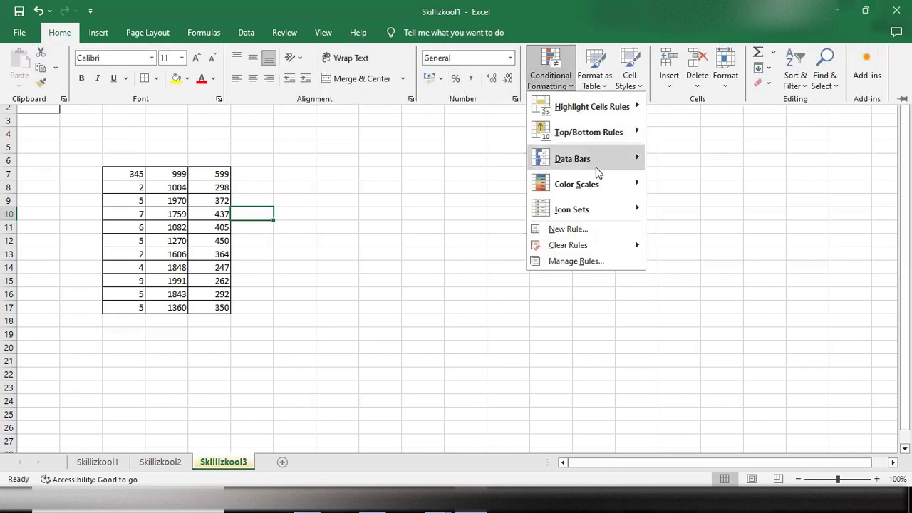
{"action": "mouse_move", "coordinate": [597, 171]}
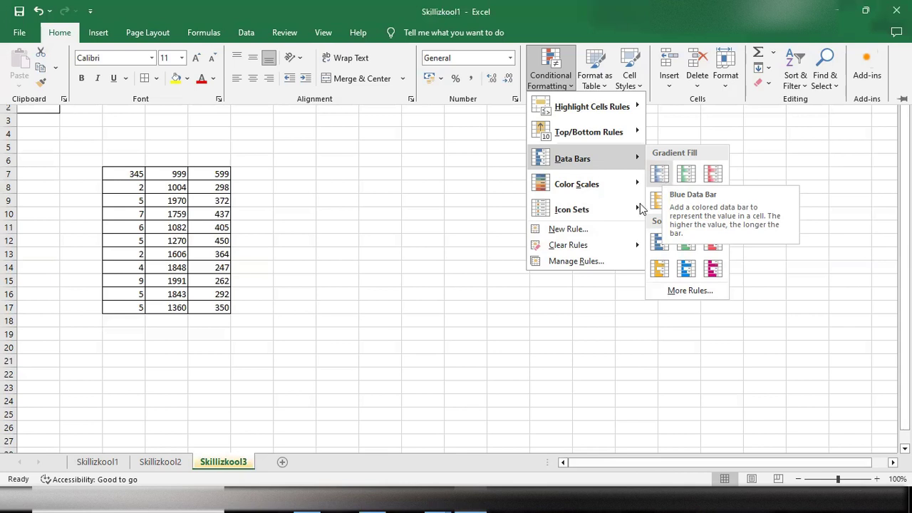
{"action": "left_click", "coordinate": [252, 214]}
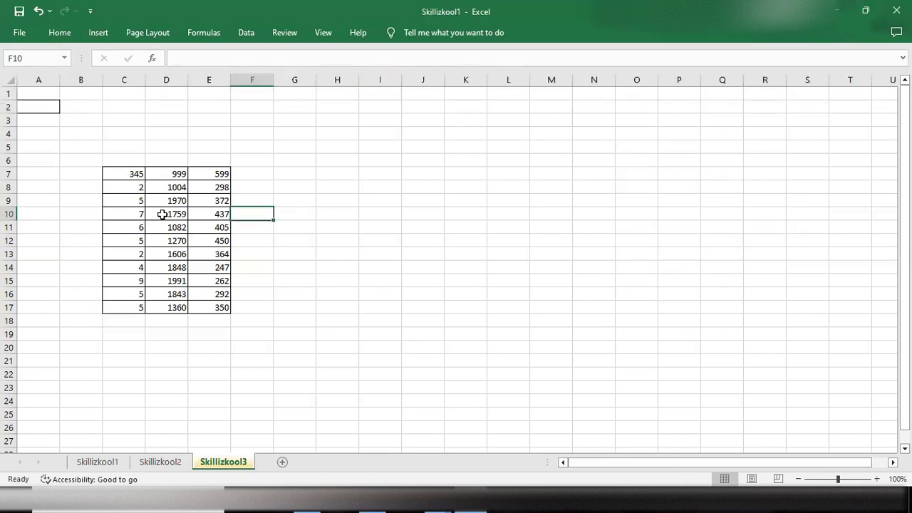
- Apply blue gradient-fill data bars to the numbers in D7:D17
{"action": "left_click", "coordinate": [167, 173]}
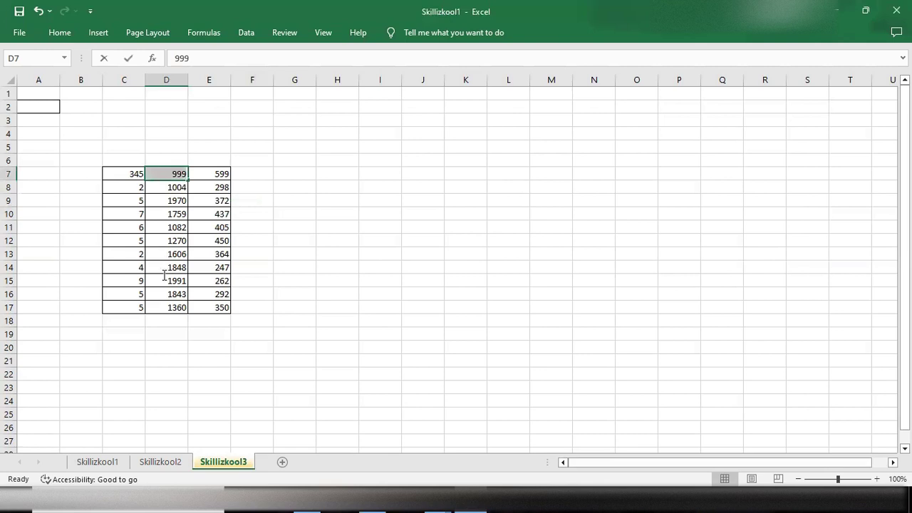
{"action": "left_click", "coordinate": [307, 321]}
{"action": "left_click_drag", "start_coordinate": [160, 171], "coordinate": [157, 307]}
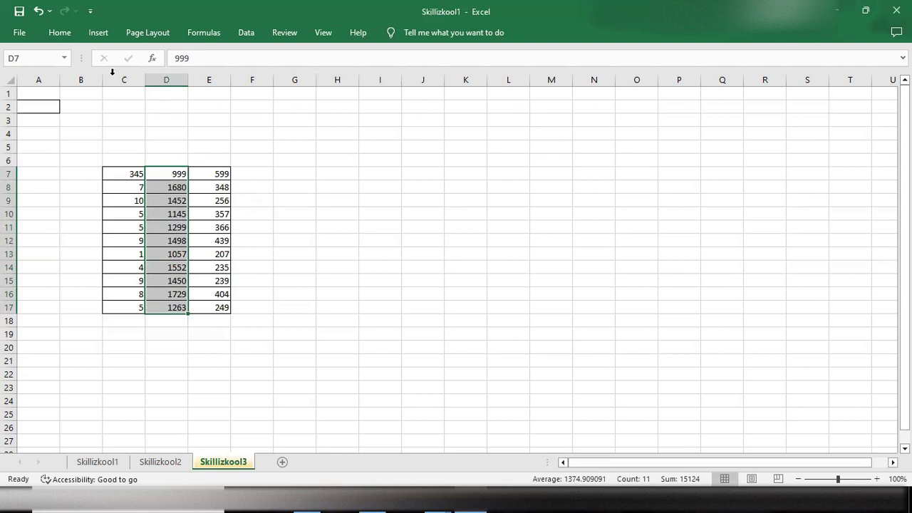
{"action": "left_click", "coordinate": [59, 33]}
{"action": "left_click", "coordinate": [556, 82]}
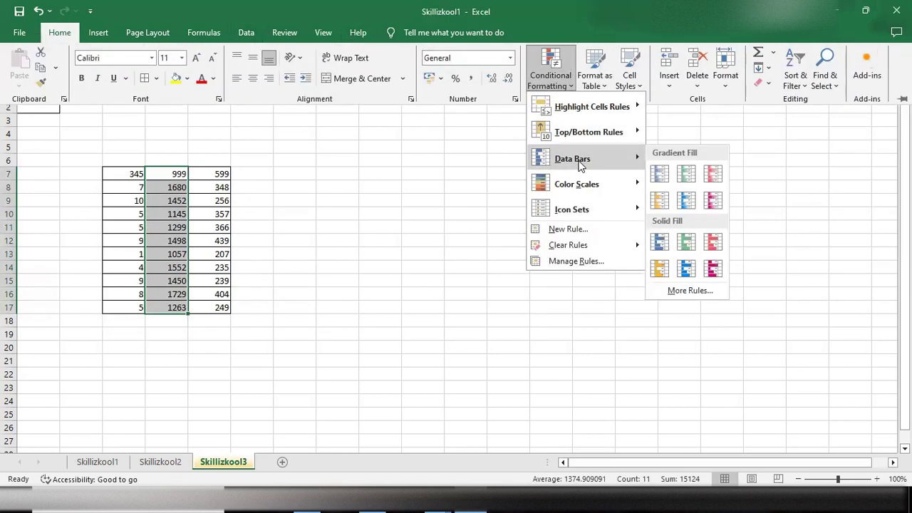
{"action": "left_click", "coordinate": [661, 173]}
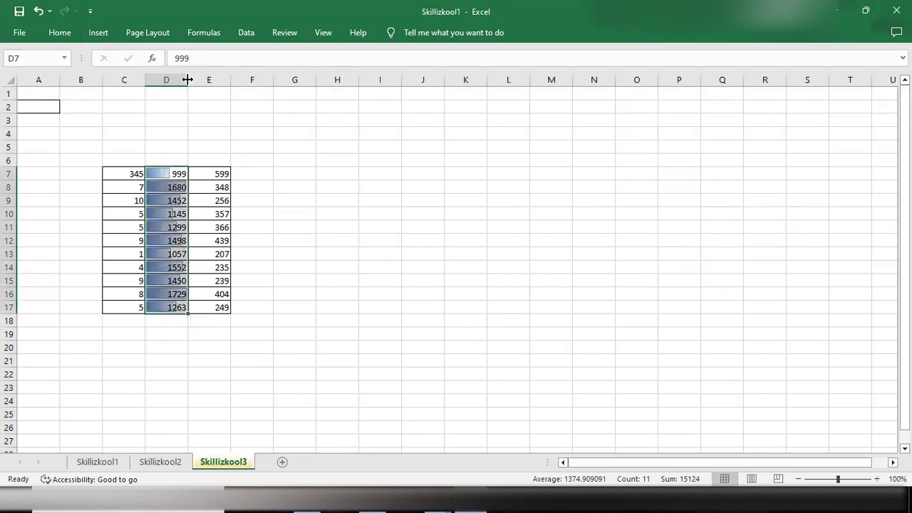
- Widen column D to over three times its width and check the data bars in its first few cells
{"action": "left_click_drag", "start_coordinate": [187, 81], "coordinate": [286, 80]}
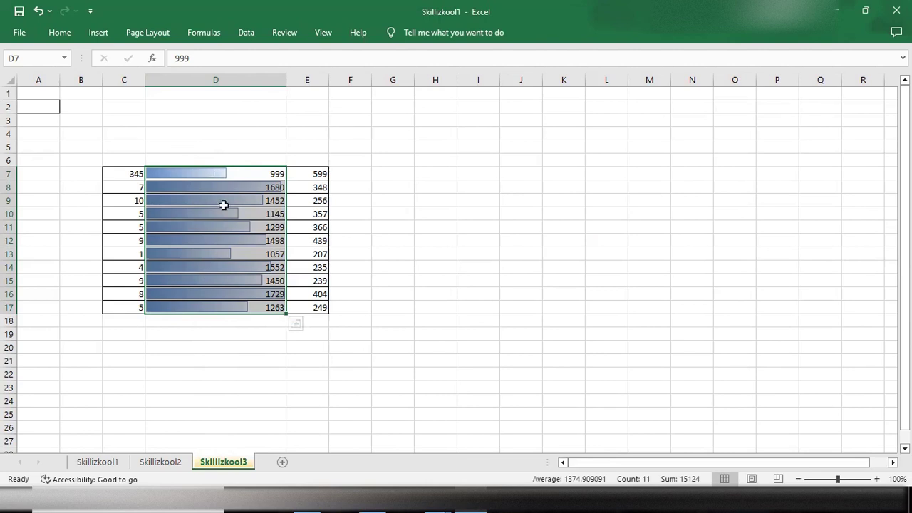
{"action": "left_click", "coordinate": [193, 173]}
{"action": "left_click", "coordinate": [210, 188]}
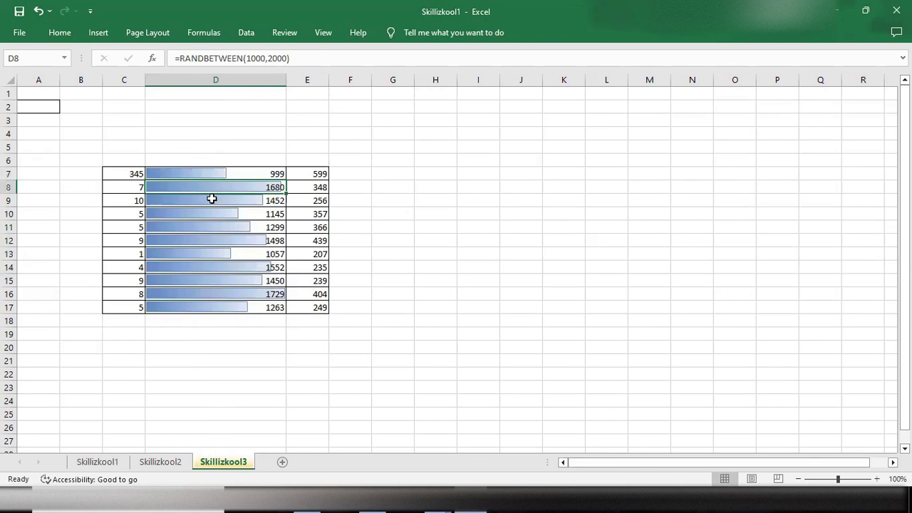
{"action": "left_click", "coordinate": [209, 200]}
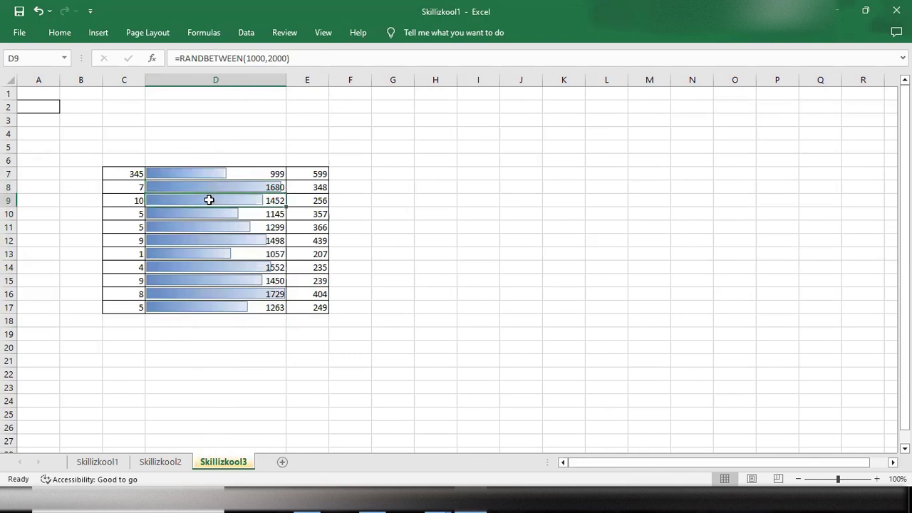
- Apply a green gradient-fill data bar to cell D10 only
{"action": "left_click", "coordinate": [205, 216]}
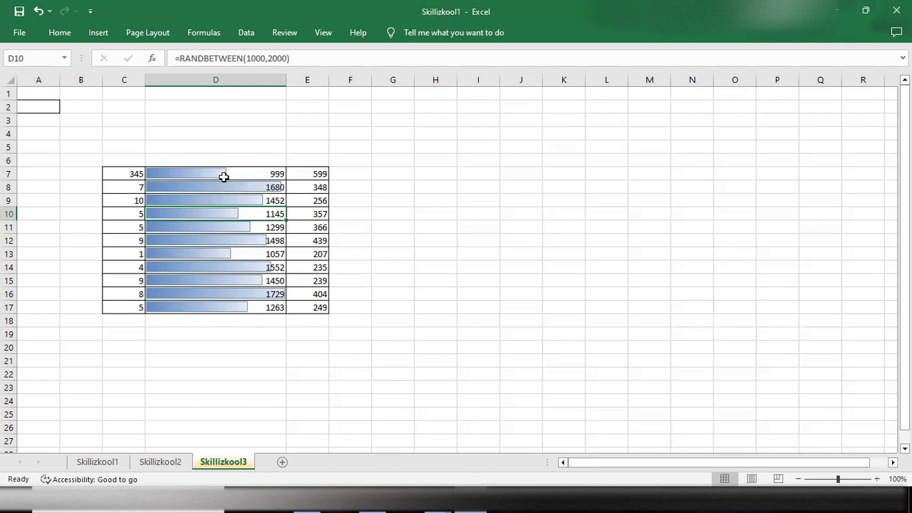
{"action": "left_click", "coordinate": [62, 33]}
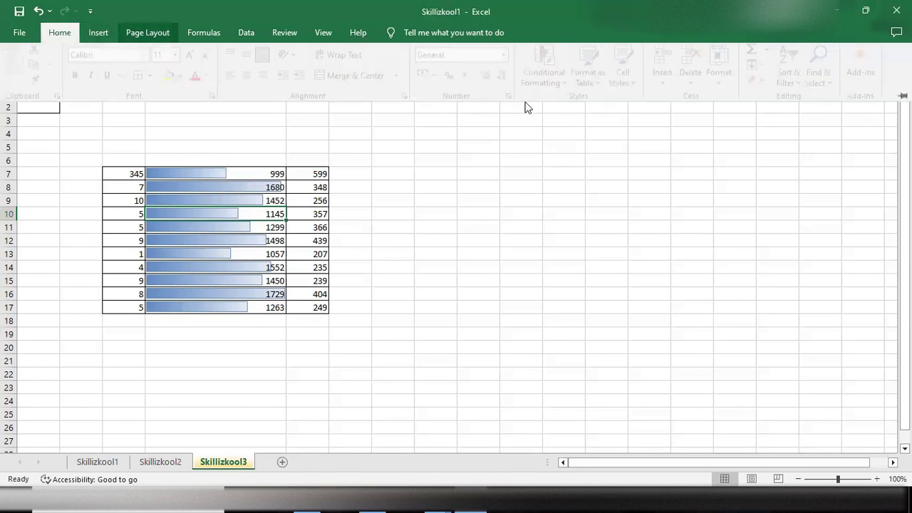
{"action": "left_click", "coordinate": [573, 87]}
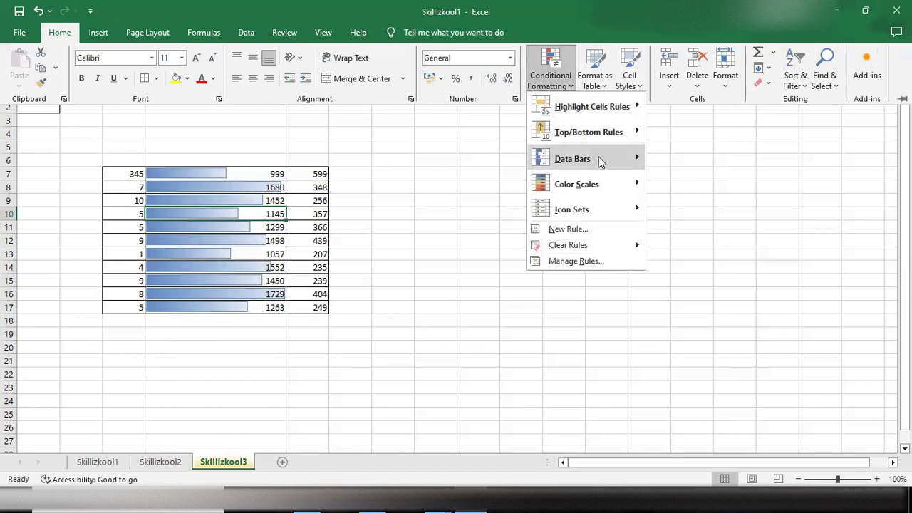
{"action": "mouse_move", "coordinate": [599, 161]}
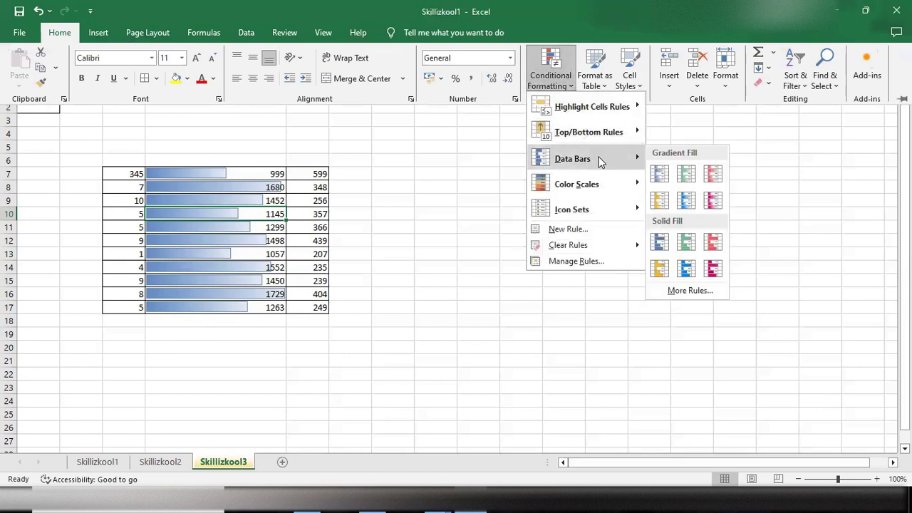
{"action": "left_click", "coordinate": [689, 178]}
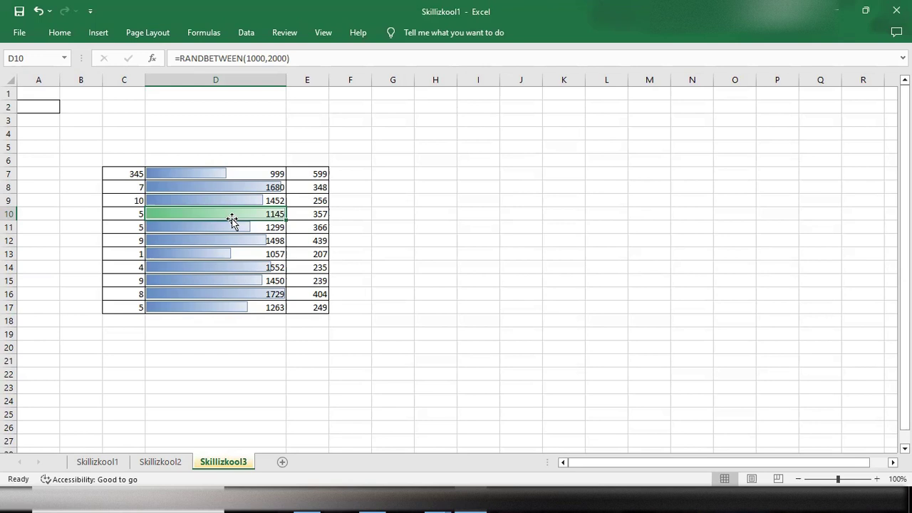
- Undo the green data bar on cell D10
{"action": "left_click", "coordinate": [61, 37]}
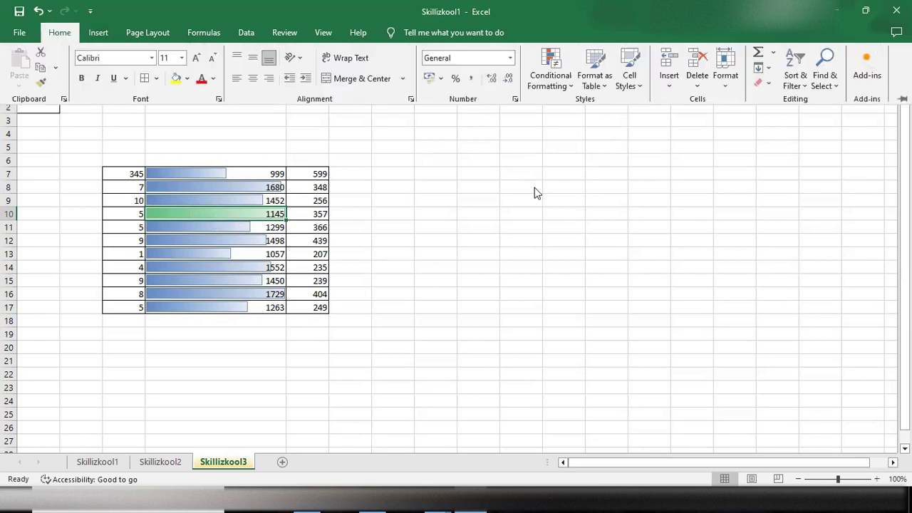
{"action": "left_click", "coordinate": [561, 85]}
{"action": "key", "text": "Escape"}
{"action": "left_click", "coordinate": [187, 218]}
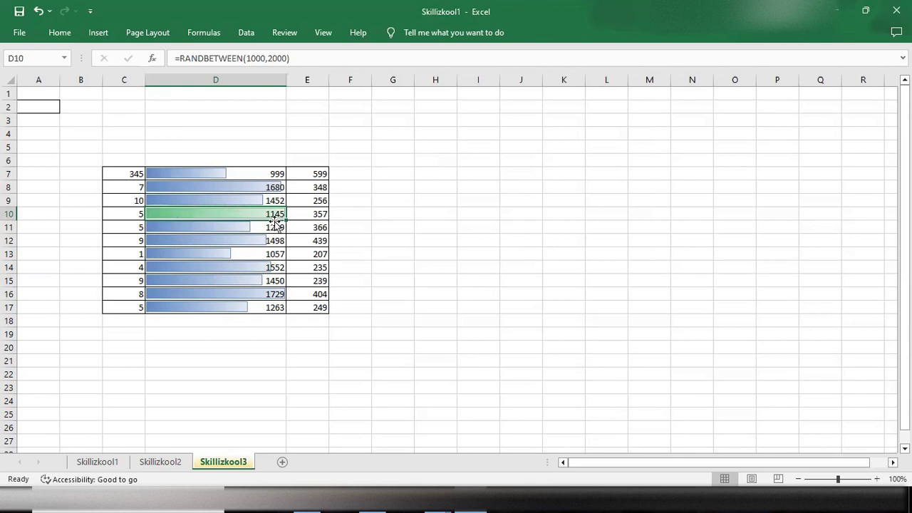
{"action": "key", "text": "F9"}
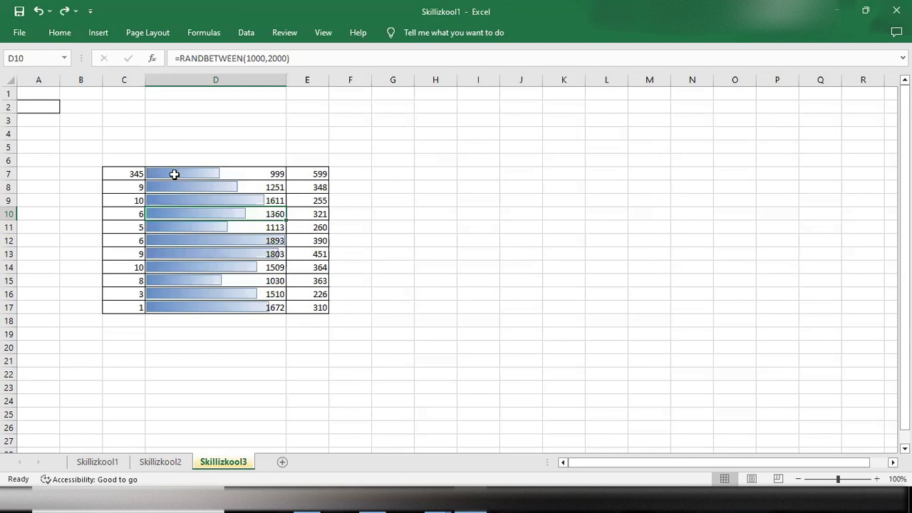
- Change the data bars across the whole range D7:D17 to the green gradient fill
{"action": "left_click_drag", "start_coordinate": [174, 174], "coordinate": [227, 308]}
{"action": "left_click", "coordinate": [60, 32]}
{"action": "left_click", "coordinate": [568, 86]}
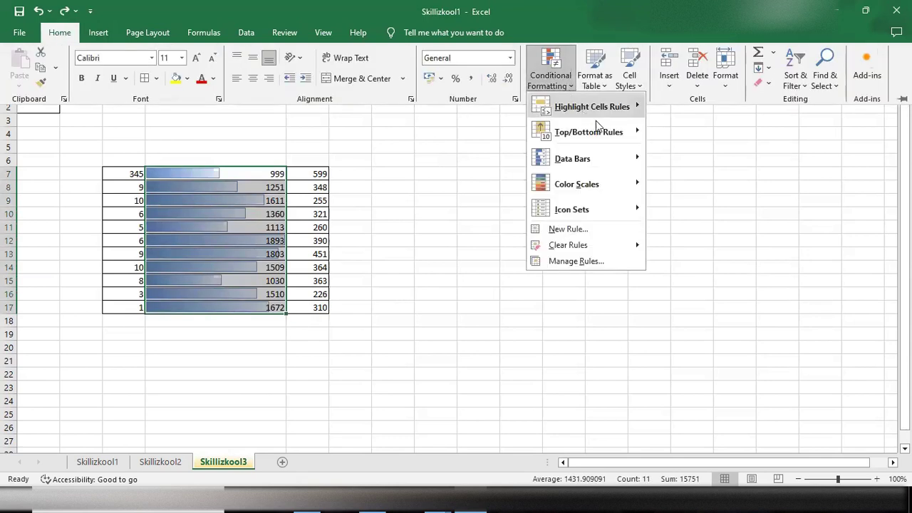
{"action": "mouse_move", "coordinate": [617, 162]}
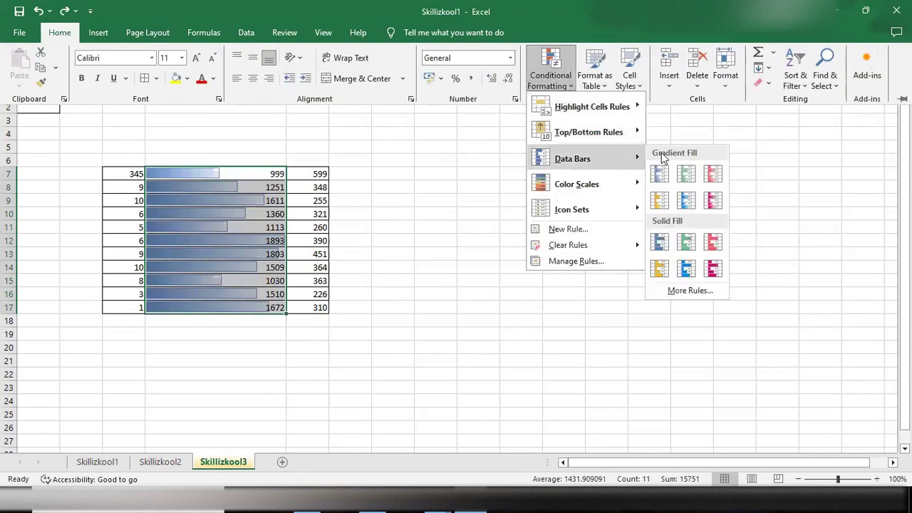
{"action": "left_click", "coordinate": [687, 178]}
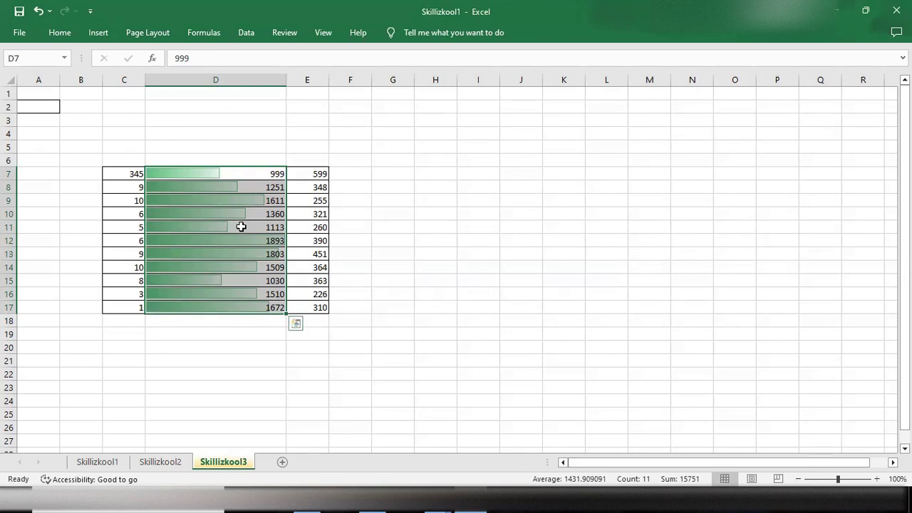
- Switch the data bars in D7:D17 to the orange solid fill
{"action": "left_click", "coordinate": [61, 33]}
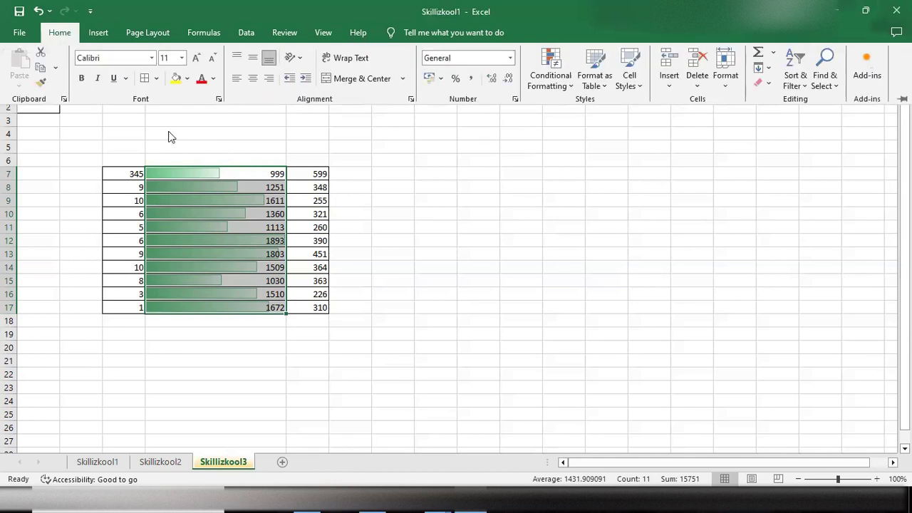
{"action": "left_click", "coordinate": [568, 86]}
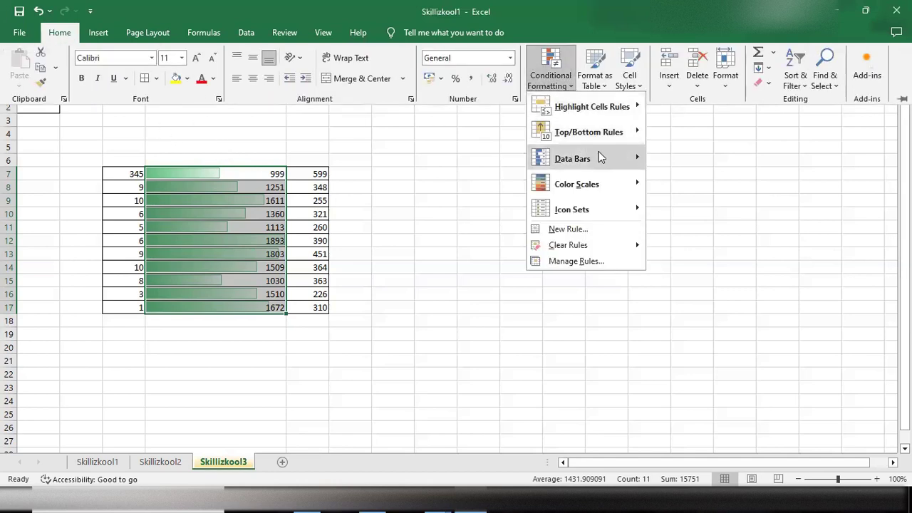
{"action": "mouse_move", "coordinate": [607, 154]}
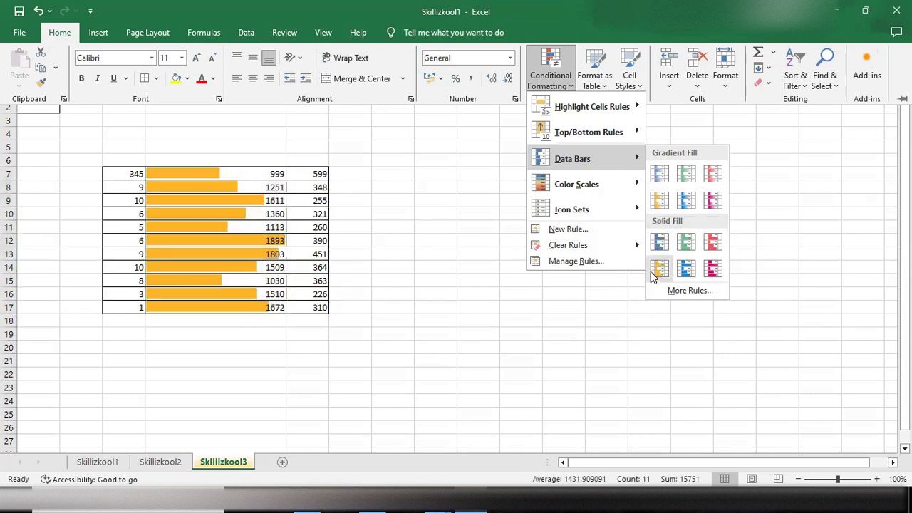
{"action": "left_click", "coordinate": [653, 271]}
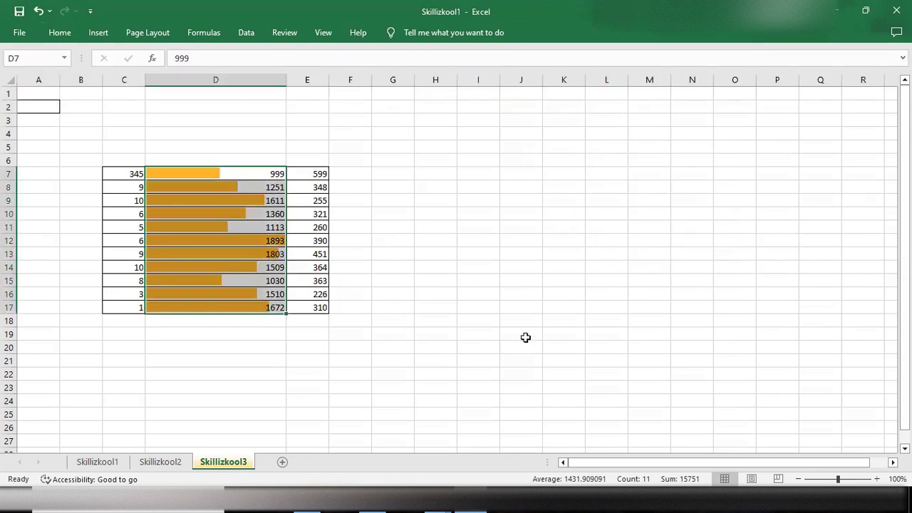
- Create a custom data bar rule for D7:D17 with a blue solid fill and Show Bar Only enabled to hide the numbers
{"action": "left_click", "coordinate": [62, 32]}
{"action": "left_click", "coordinate": [550, 71]}
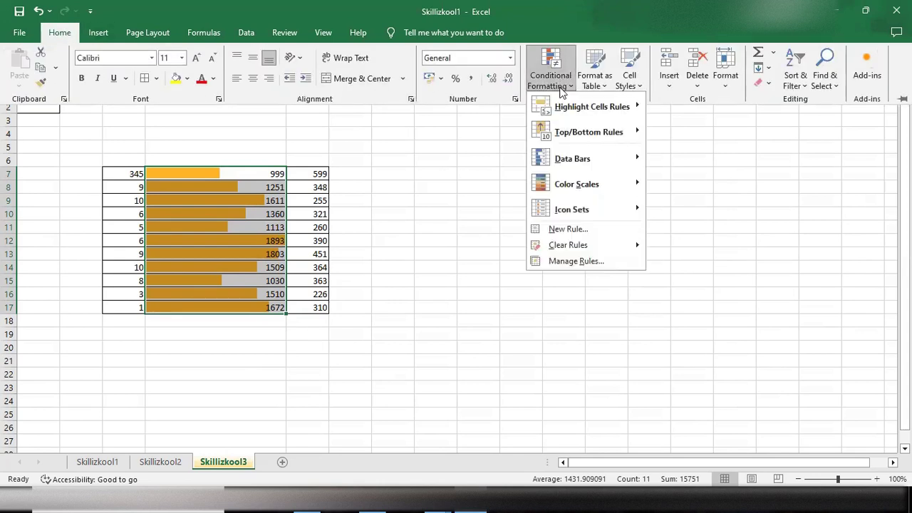
{"action": "mouse_move", "coordinate": [603, 163]}
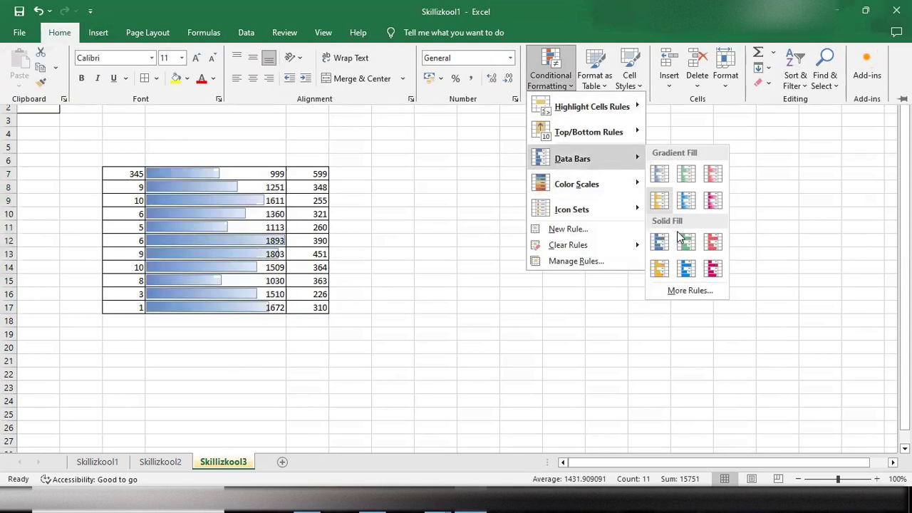
{"action": "left_click", "coordinate": [686, 292]}
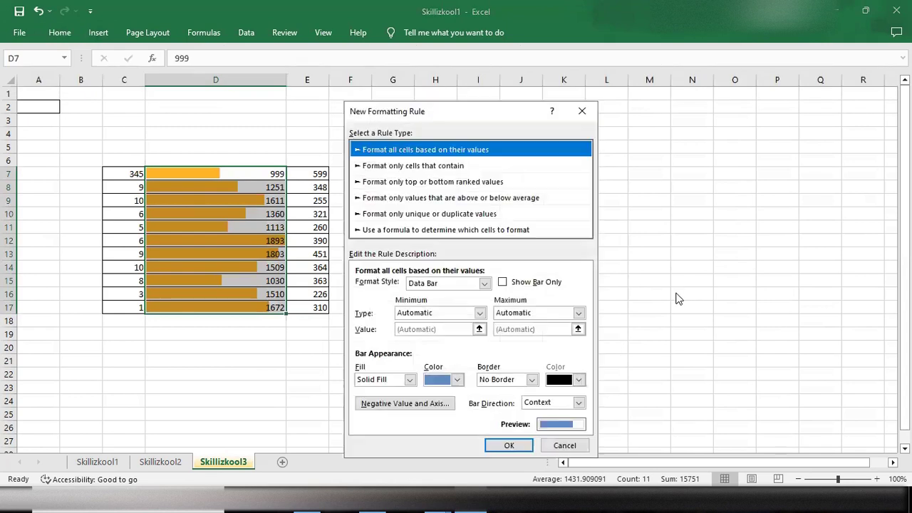
{"action": "left_click_drag", "start_coordinate": [466, 116], "coordinate": [592, 109]}
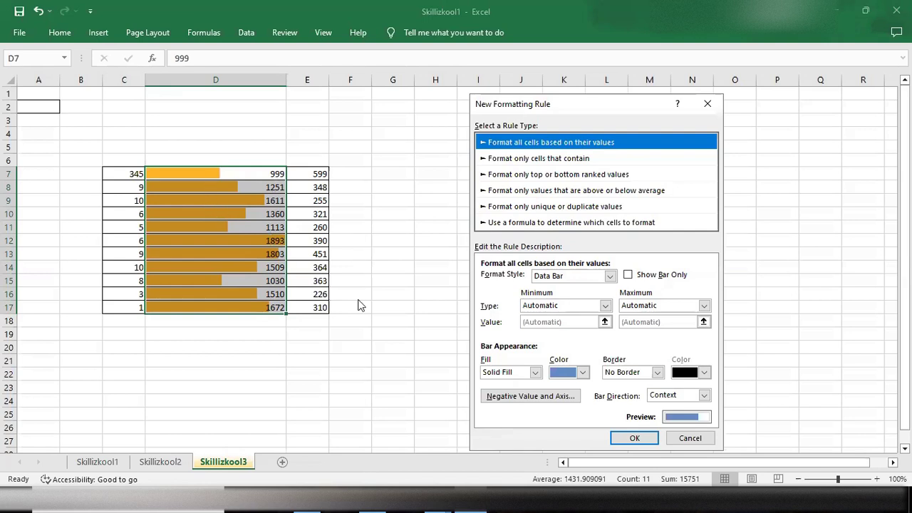
{"action": "left_click", "coordinate": [629, 275]}
{"action": "left_click", "coordinate": [629, 275]}
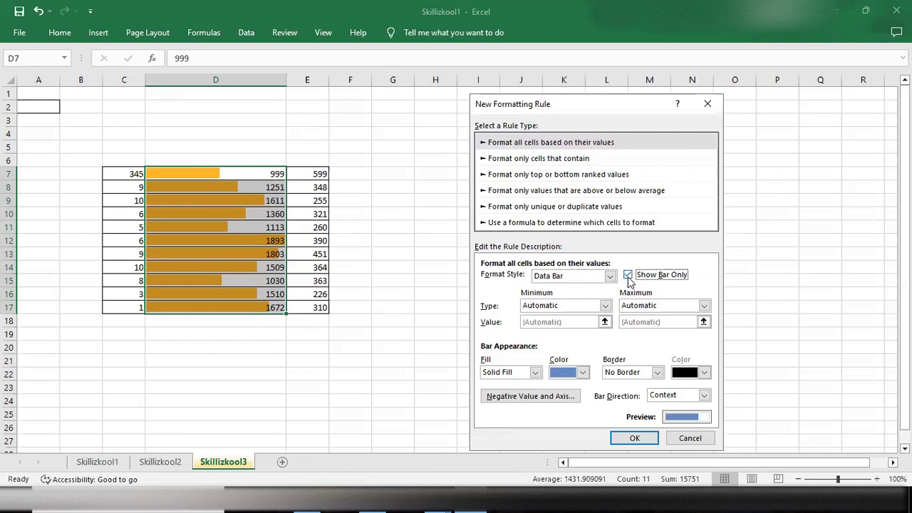
{"action": "left_click", "coordinate": [645, 437]}
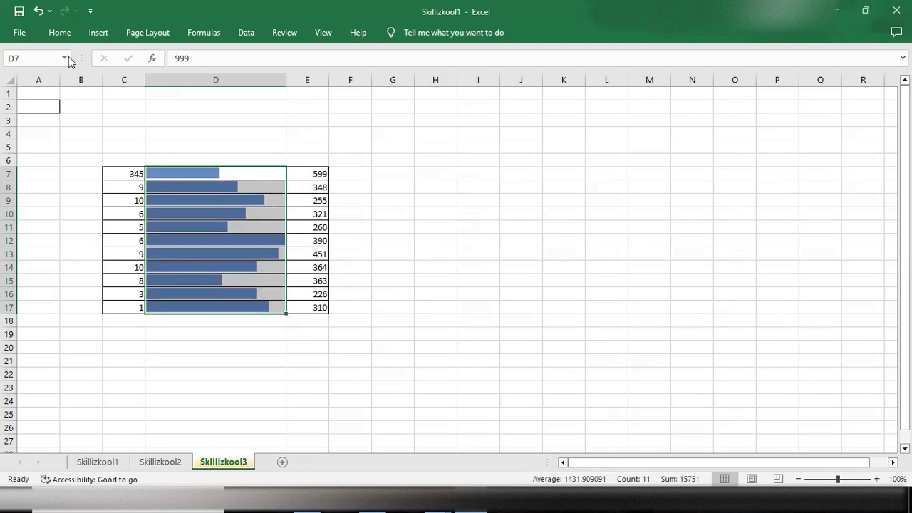
- Start a custom formatting rule for D7:D17, trying the 2-Color Scale format style before switching to 3-Color Scale
{"action": "left_click", "coordinate": [59, 33]}
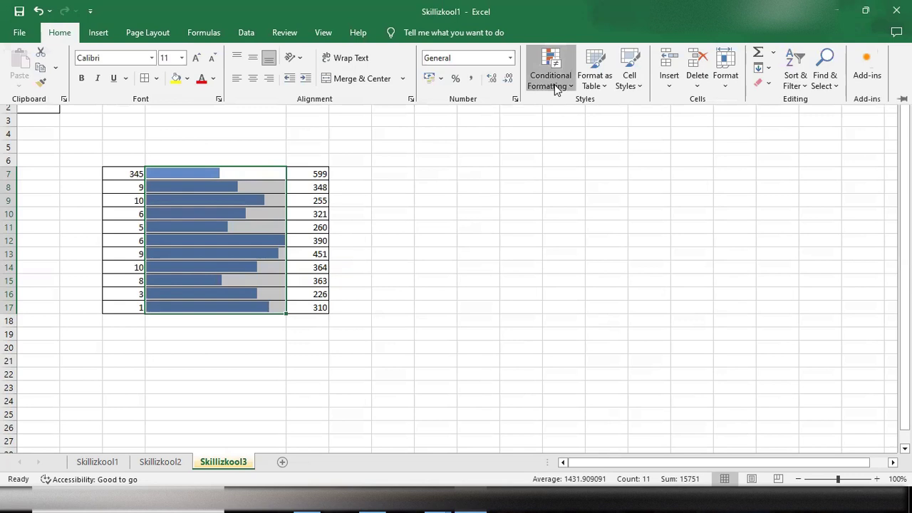
{"action": "left_click", "coordinate": [553, 85]}
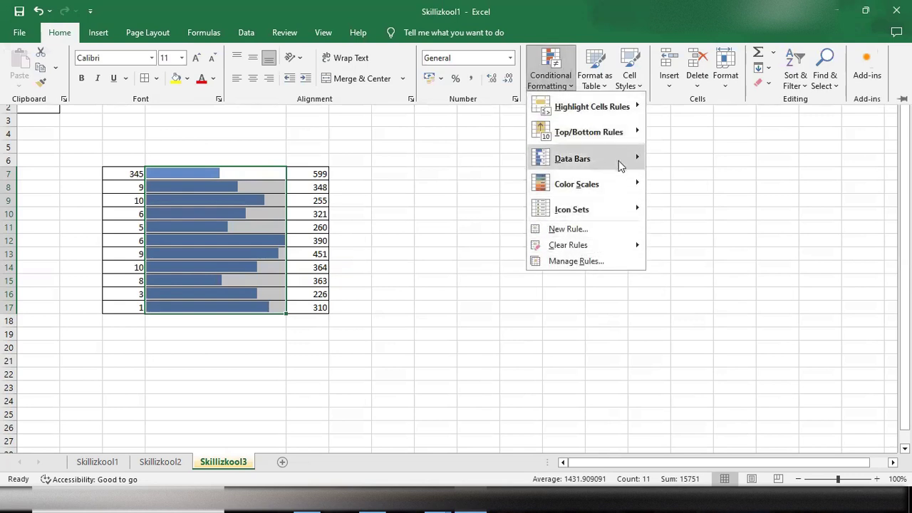
{"action": "mouse_move", "coordinate": [628, 159]}
{"action": "left_click", "coordinate": [689, 290]}
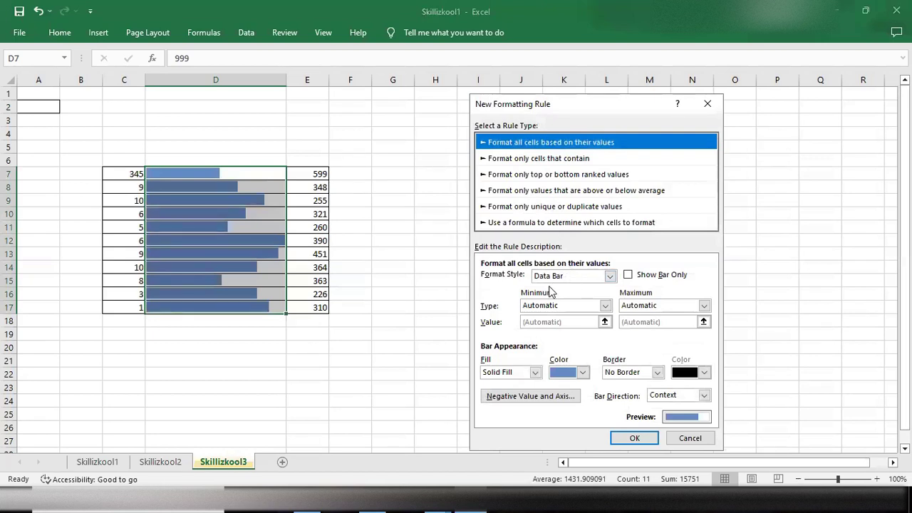
{"action": "left_click", "coordinate": [611, 277]}
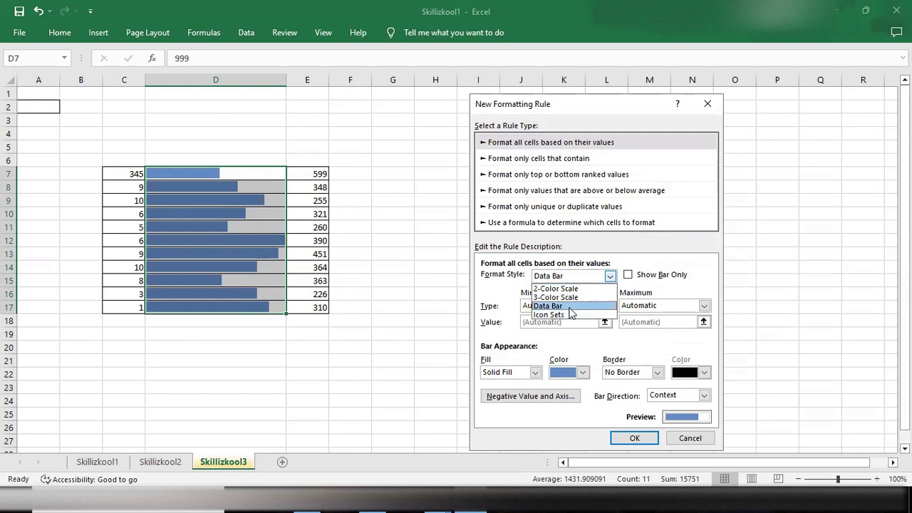
{"action": "left_click", "coordinate": [576, 290]}
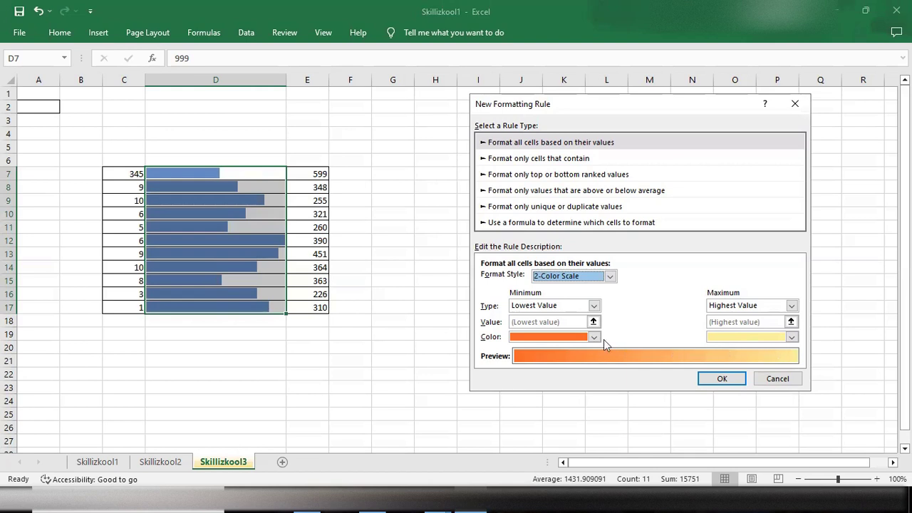
{"action": "left_click", "coordinate": [610, 276]}
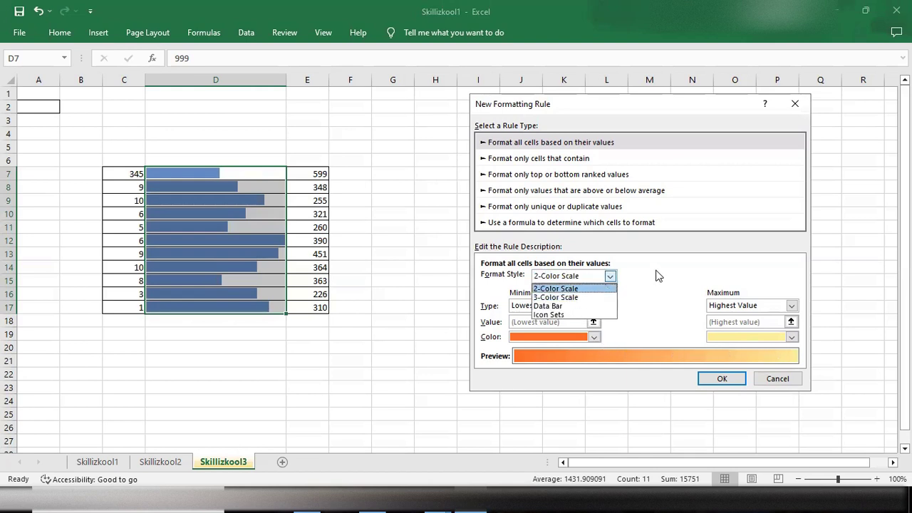
{"action": "left_click", "coordinate": [579, 298]}
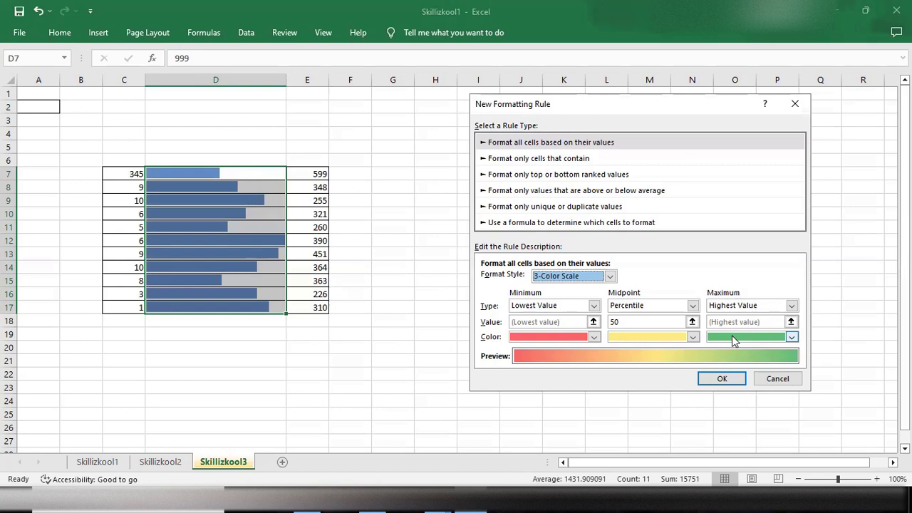
- Review the Minimum, Midpoint and Maximum type options and apply the 3-color scale rule to D7:D17
{"action": "left_click", "coordinate": [791, 306]}
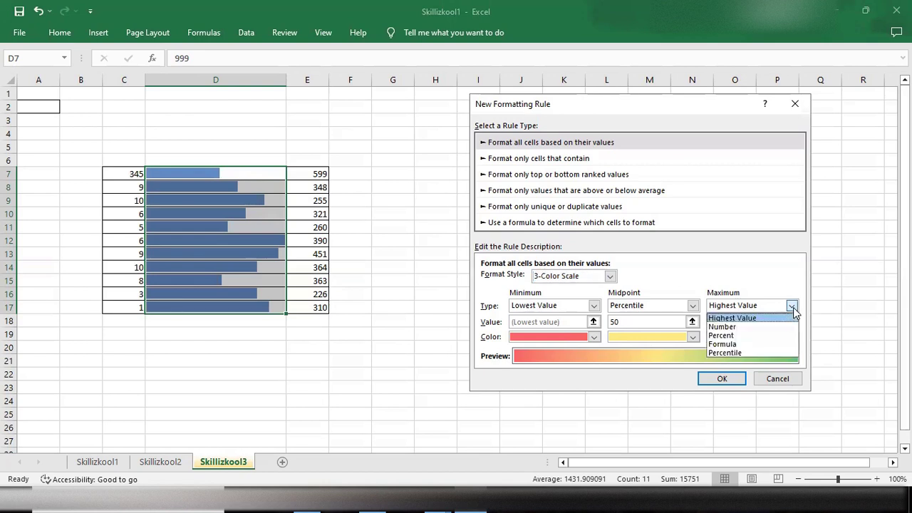
{"action": "left_click", "coordinate": [794, 307]}
{"action": "left_click", "coordinate": [593, 307]}
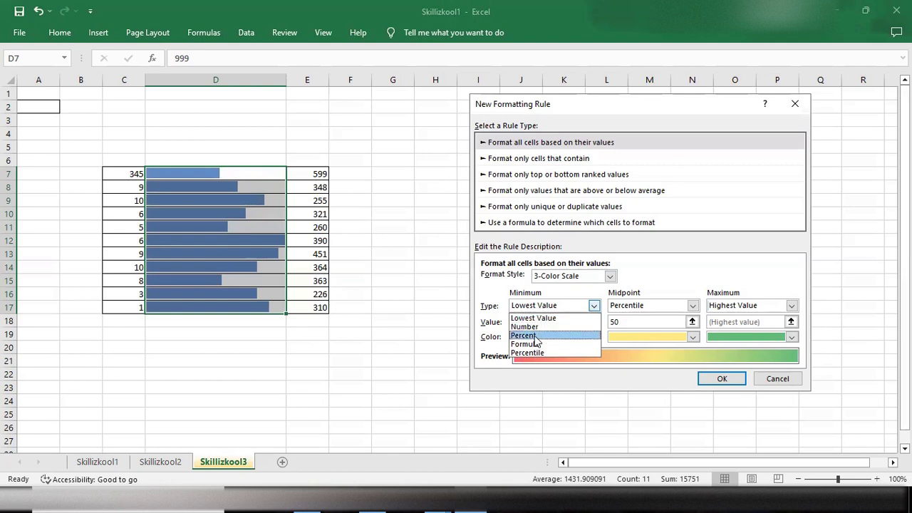
{"action": "left_click", "coordinate": [695, 306]}
{"action": "left_click", "coordinate": [695, 306]}
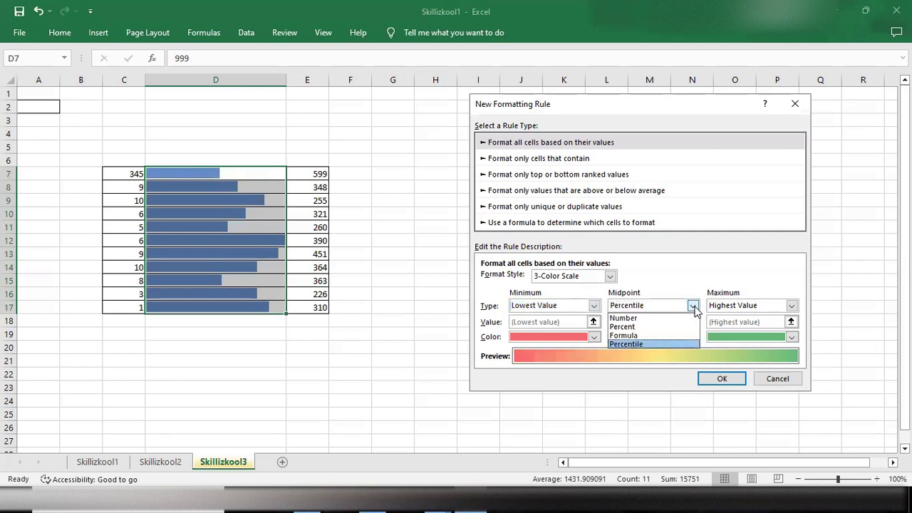
{"action": "left_click", "coordinate": [691, 305]}
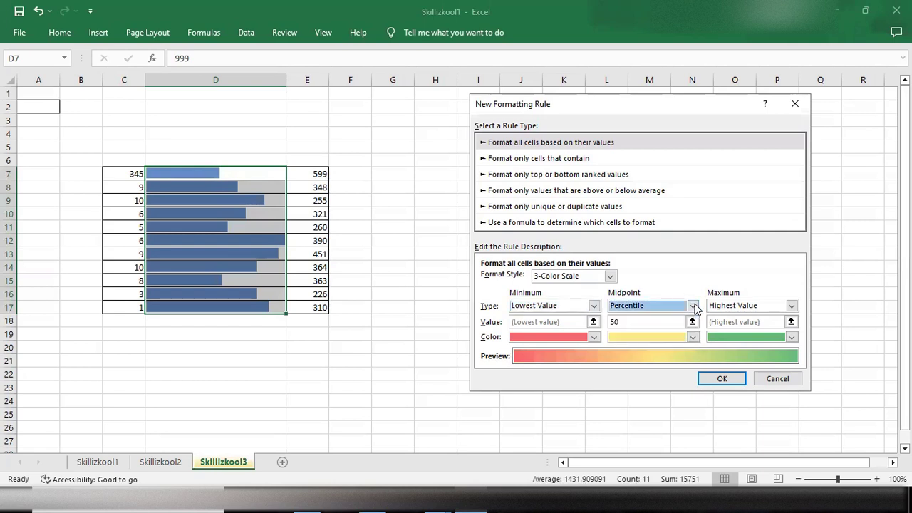
{"action": "left_click", "coordinate": [791, 305]}
{"action": "left_click", "coordinate": [791, 305]}
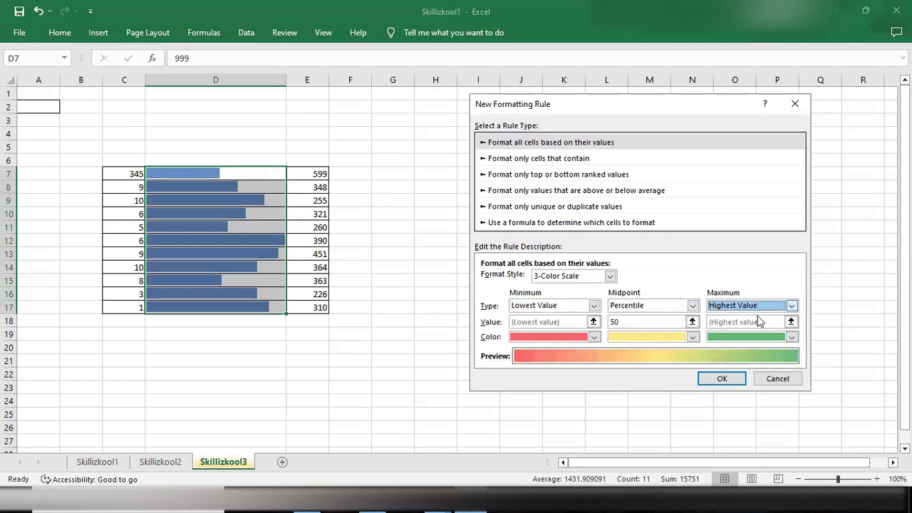
{"action": "left_click", "coordinate": [594, 306]}
{"action": "left_click", "coordinate": [595, 306]}
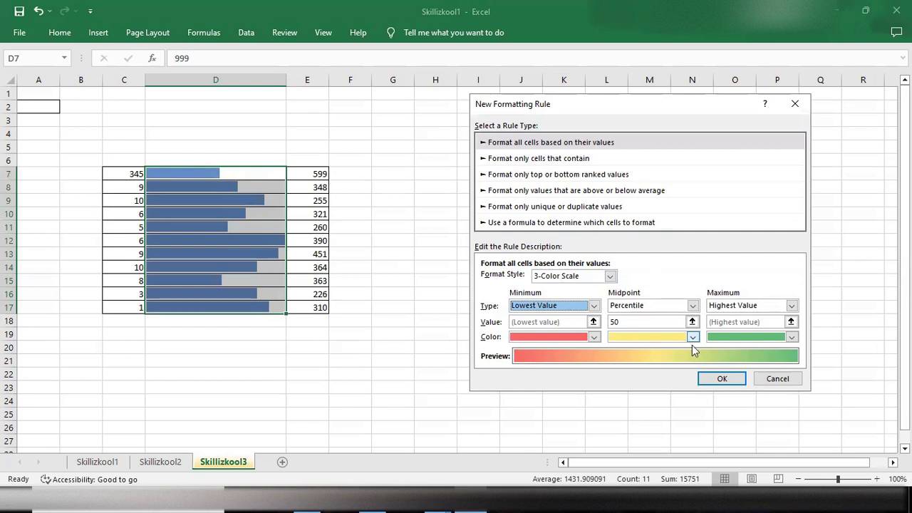
{"action": "left_click", "coordinate": [721, 379]}
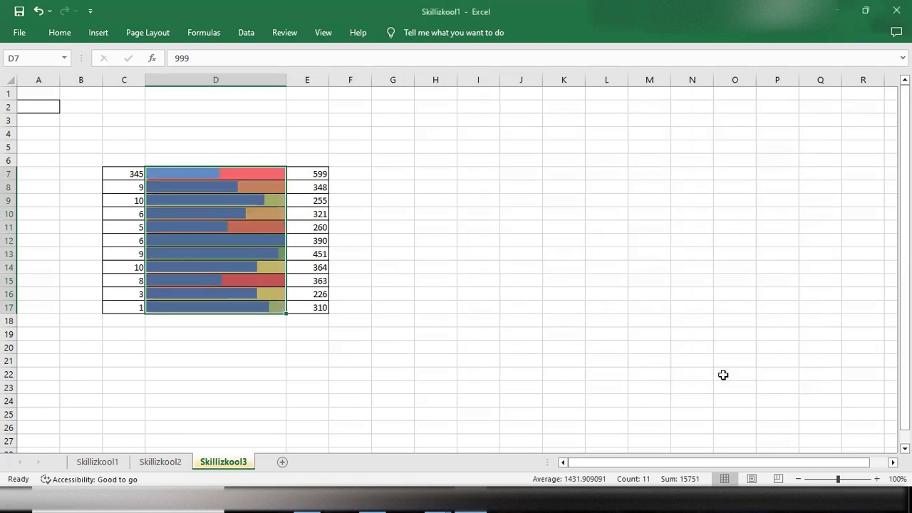
{"action": "left_click", "coordinate": [490, 350]}
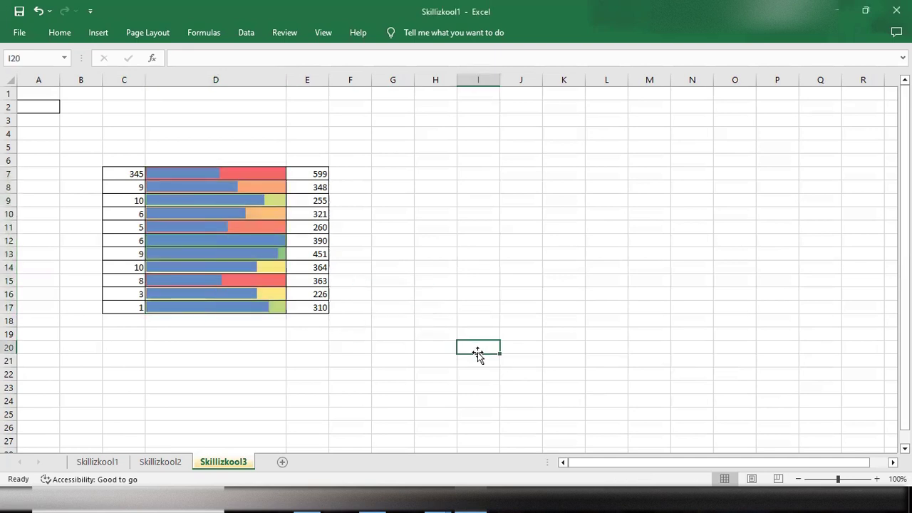
- Examine how the color scale shades cells D7 to D10 behind their data bars
{"action": "left_click", "coordinate": [227, 174]}
{"action": "left_click", "coordinate": [221, 187]}
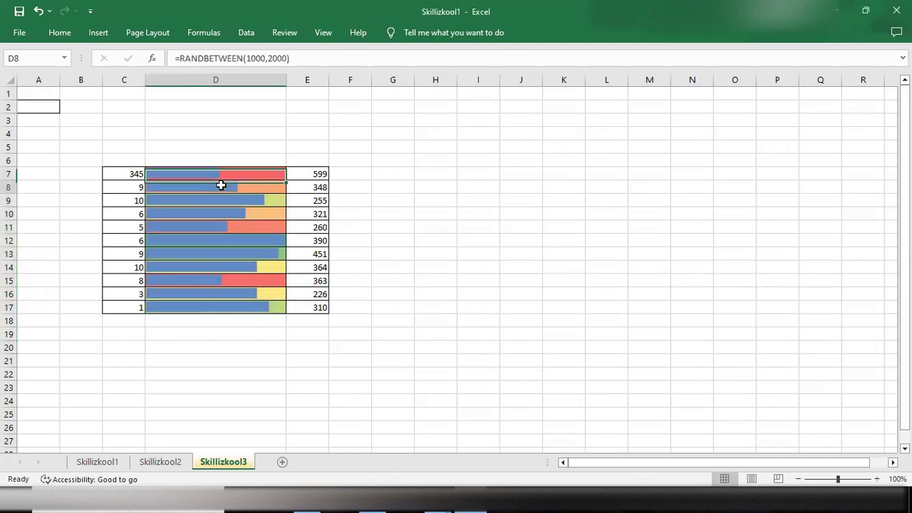
{"action": "left_click", "coordinate": [222, 201]}
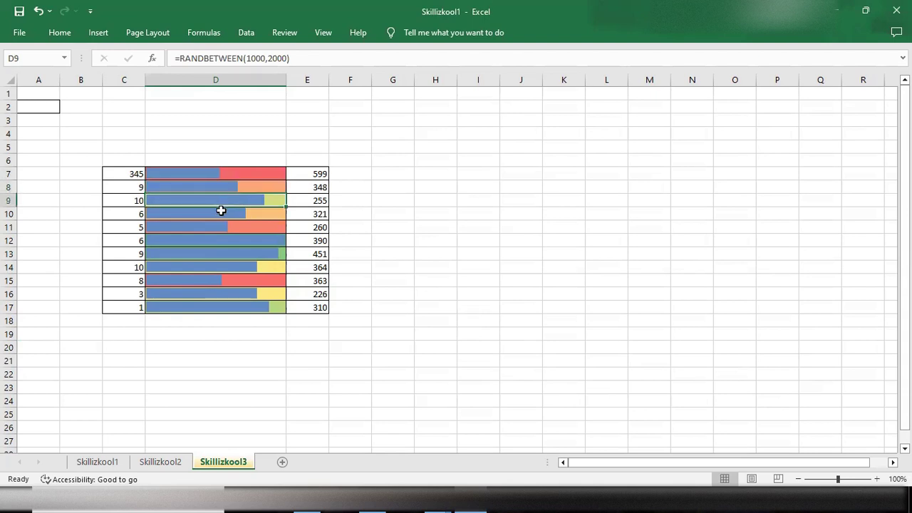
{"action": "left_click", "coordinate": [221, 211]}
{"action": "left_click", "coordinate": [222, 200]}
{"action": "left_click", "coordinate": [219, 186]}
{"action": "left_click", "coordinate": [217, 175]}
{"action": "left_click", "coordinate": [221, 188]}
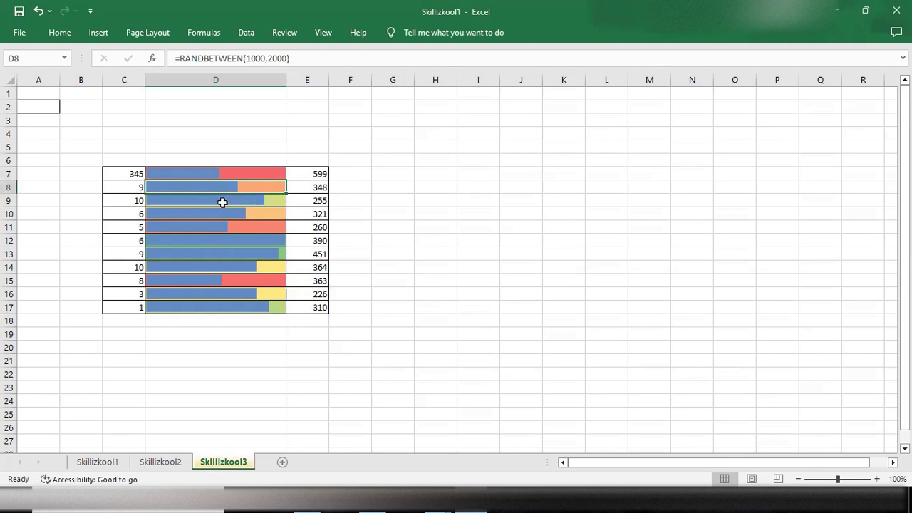
{"action": "left_click", "coordinate": [222, 205]}
{"action": "left_click", "coordinate": [221, 215]}
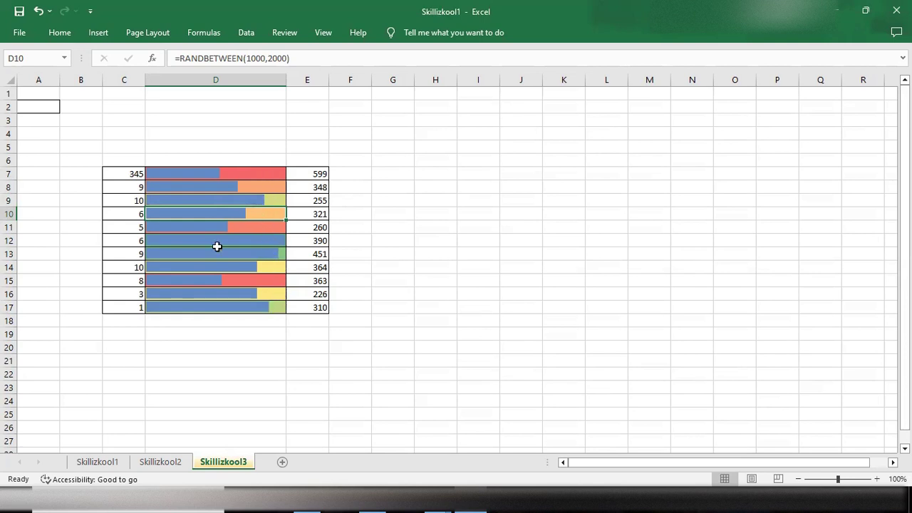
- Undo the 3-color scale formatting on D7:D17
{"action": "left_click", "coordinate": [60, 32]}
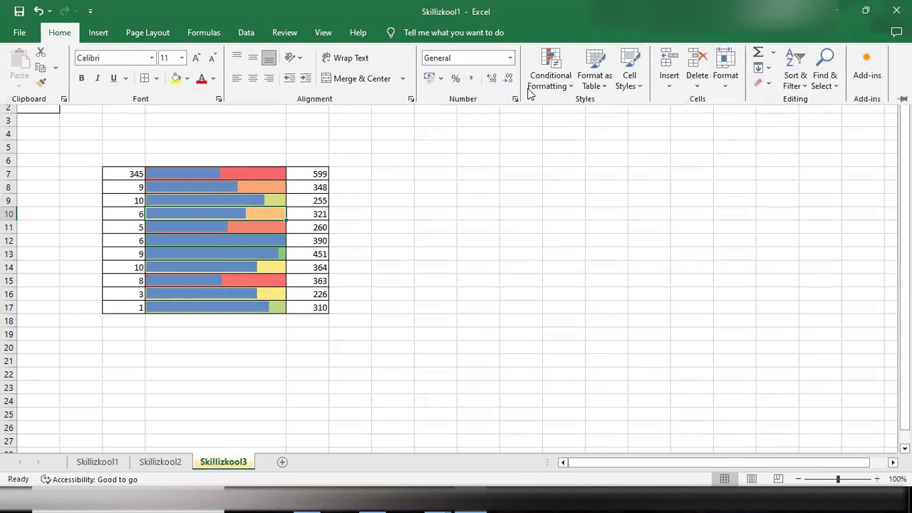
{"action": "left_click", "coordinate": [536, 144]}
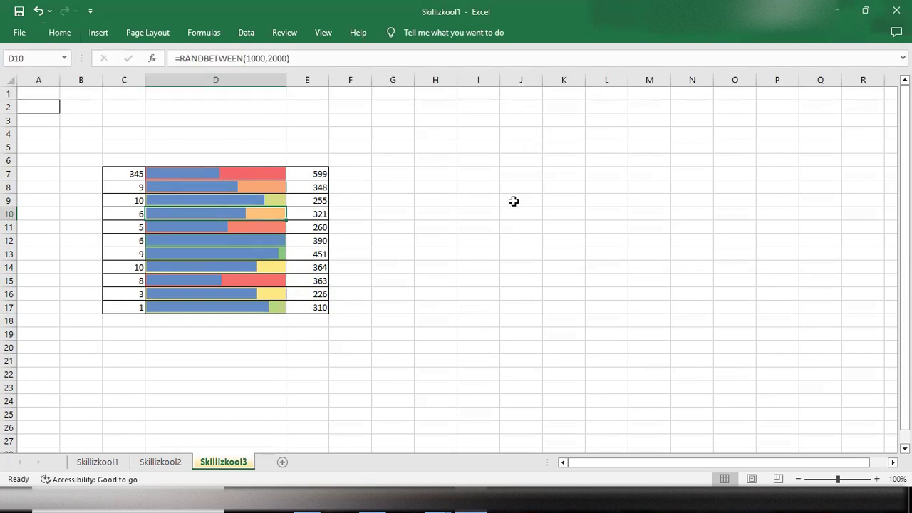
{"action": "key", "text": "ctrl+z"}
{"action": "left_click", "coordinate": [347, 385]}
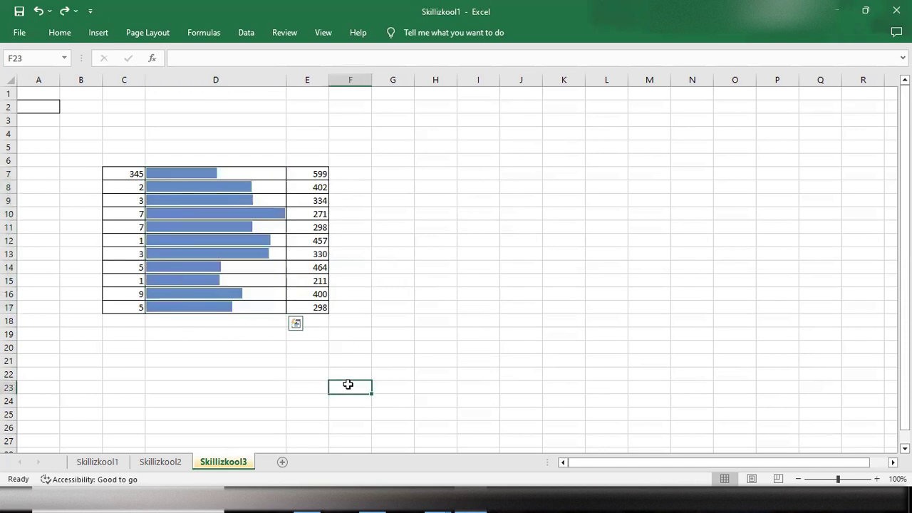
- Set up a custom data bar rule for D7:D17 with a solid black border around the bars
{"action": "left_click_drag", "start_coordinate": [221, 171], "coordinate": [222, 302]}
{"action": "left_click", "coordinate": [59, 32]}
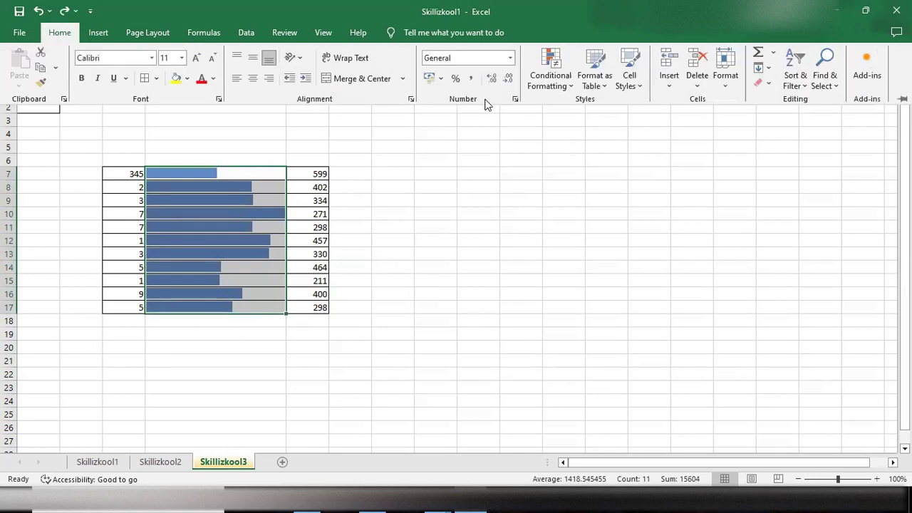
{"action": "left_click", "coordinate": [563, 86]}
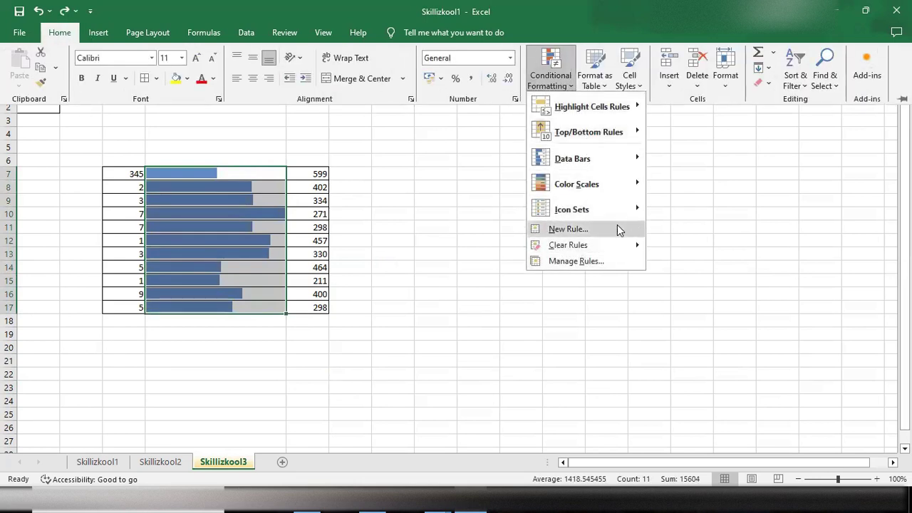
{"action": "mouse_move", "coordinate": [631, 160]}
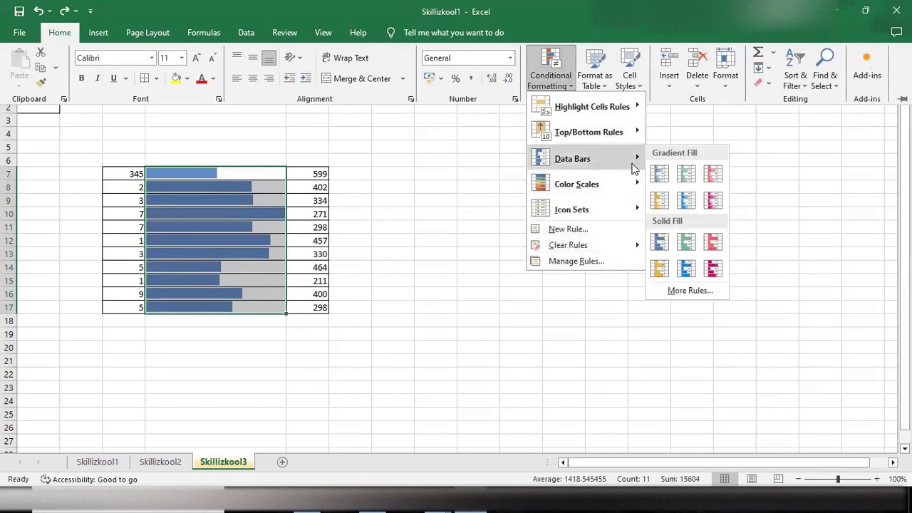
{"action": "left_click", "coordinate": [697, 292]}
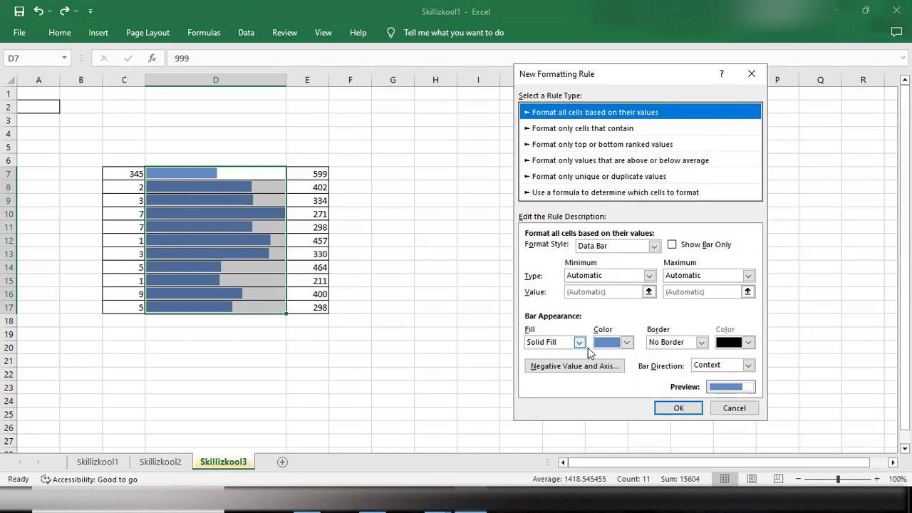
{"action": "left_click", "coordinate": [702, 344]}
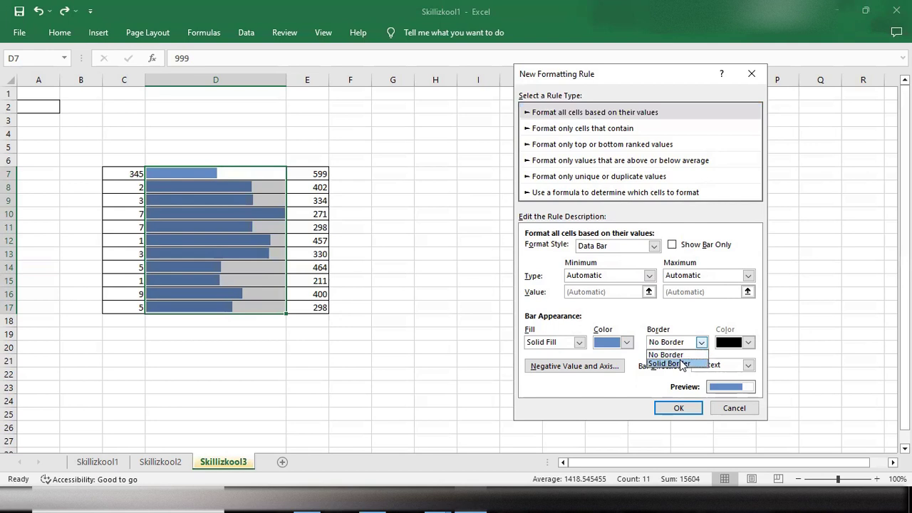
{"action": "left_click", "coordinate": [680, 364]}
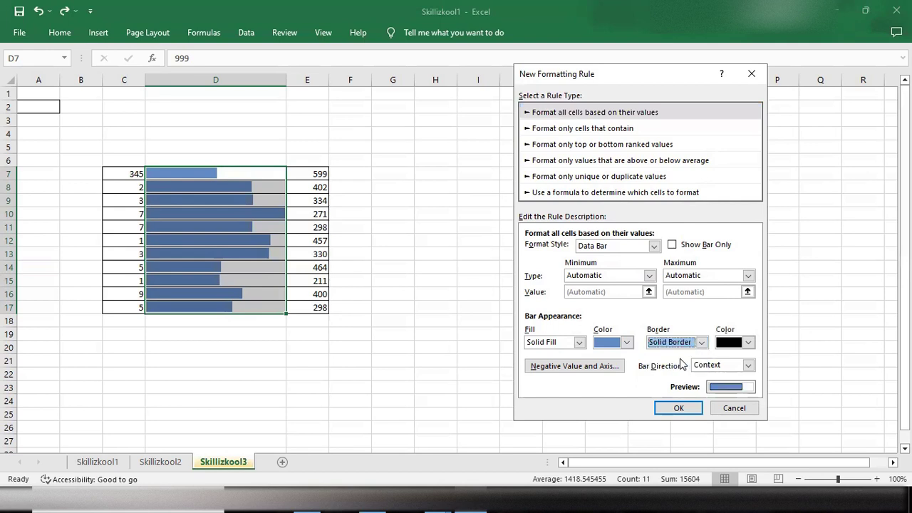
{"action": "left_click", "coordinate": [748, 343]}
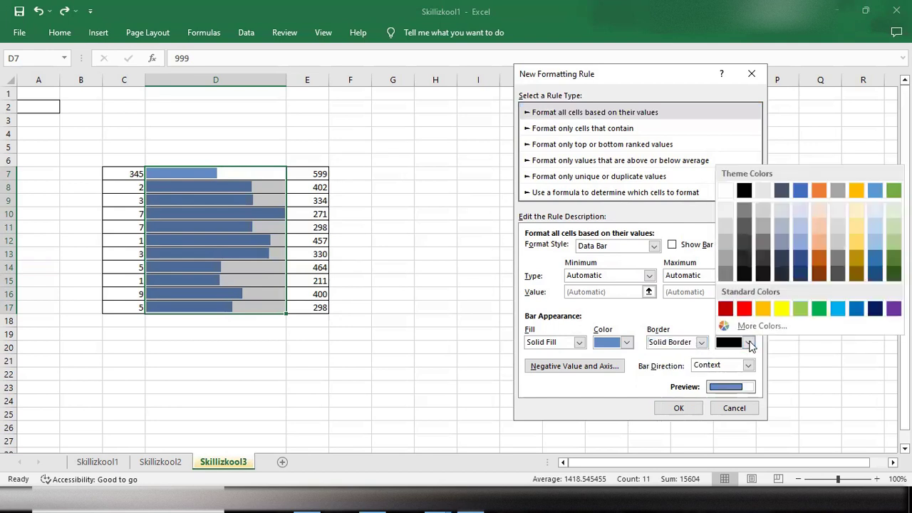
{"action": "left_click", "coordinate": [745, 194]}
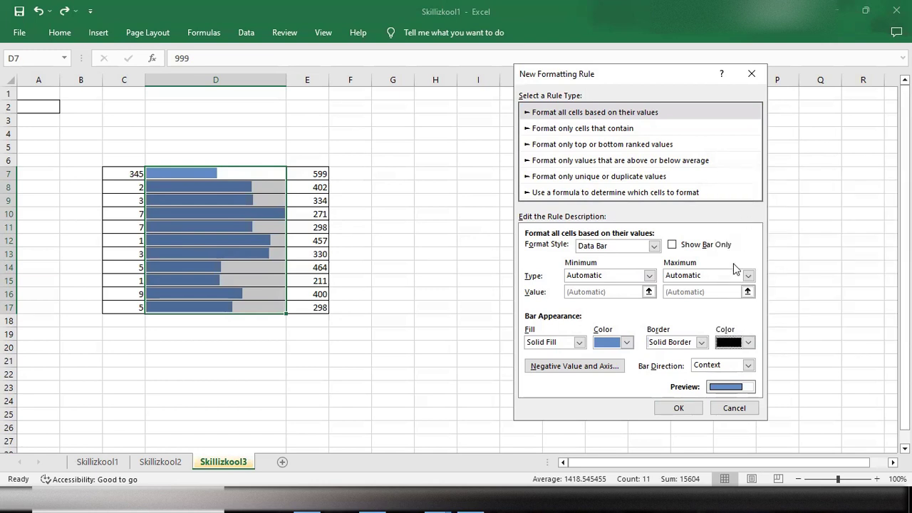
- Review the data bar rule's Bar Direction options and the type options for its Minimum and Maximum
{"action": "left_click", "coordinate": [748, 366]}
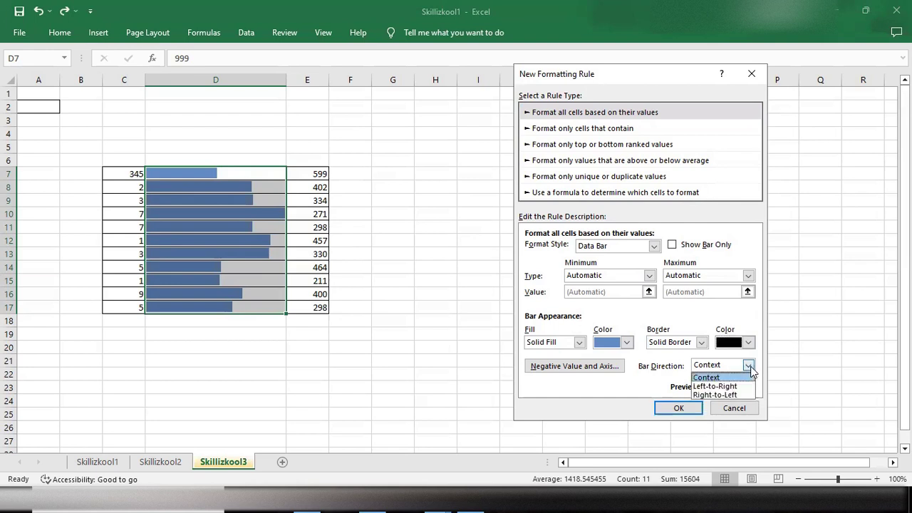
{"action": "left_click", "coordinate": [750, 367]}
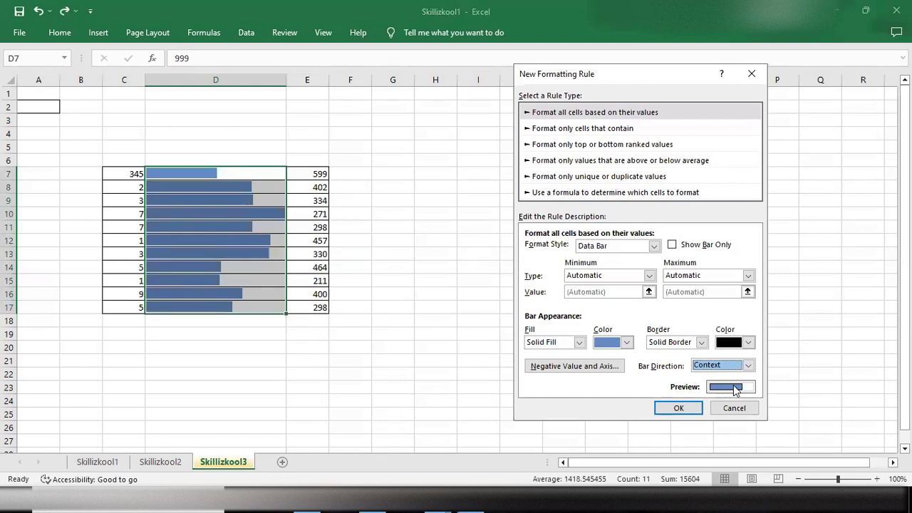
{"action": "left_click", "coordinate": [747, 276]}
{"action": "left_click", "coordinate": [748, 276]}
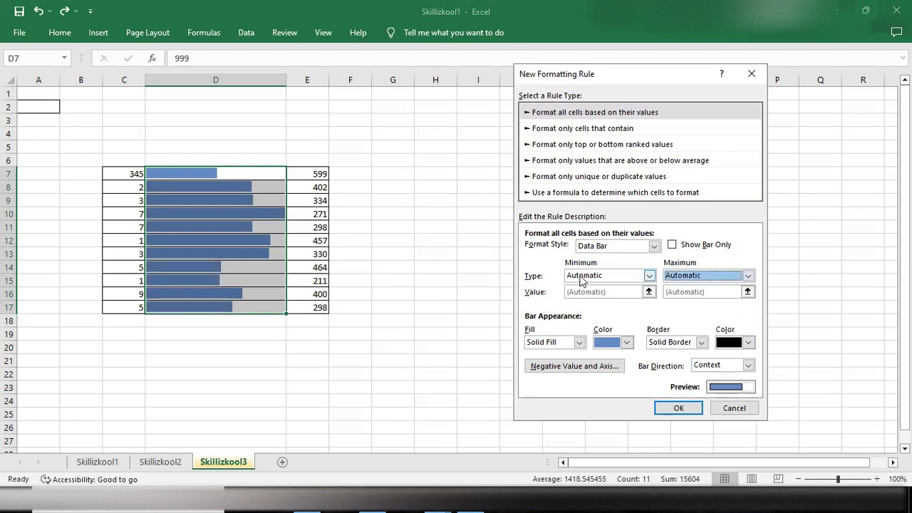
{"action": "left_click", "coordinate": [650, 276]}
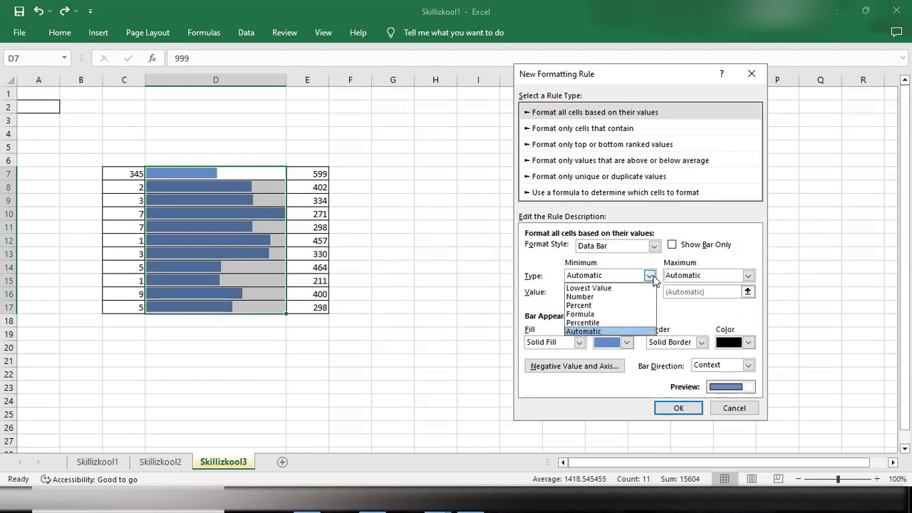
{"action": "left_click", "coordinate": [650, 275]}
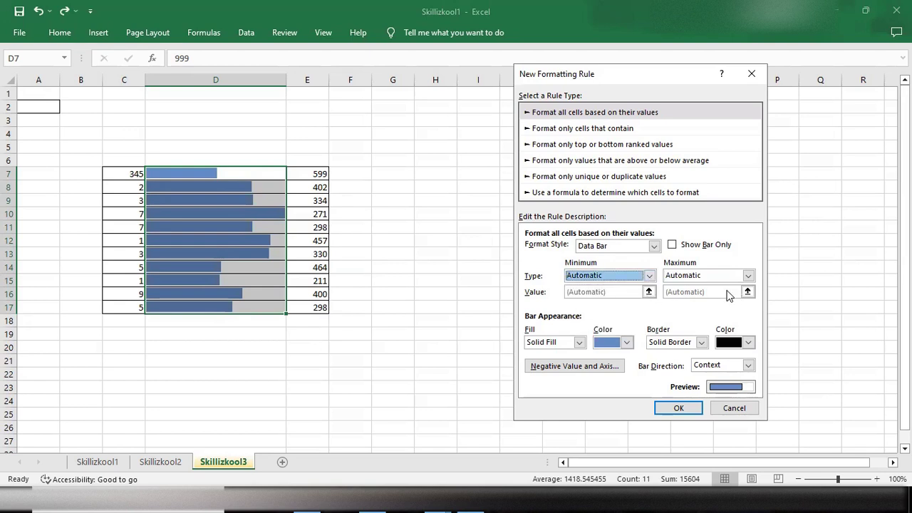
- Apply the bordered data bar rule to D7:D17 with Show Bar Only turned off
{"action": "left_click", "coordinate": [672, 246]}
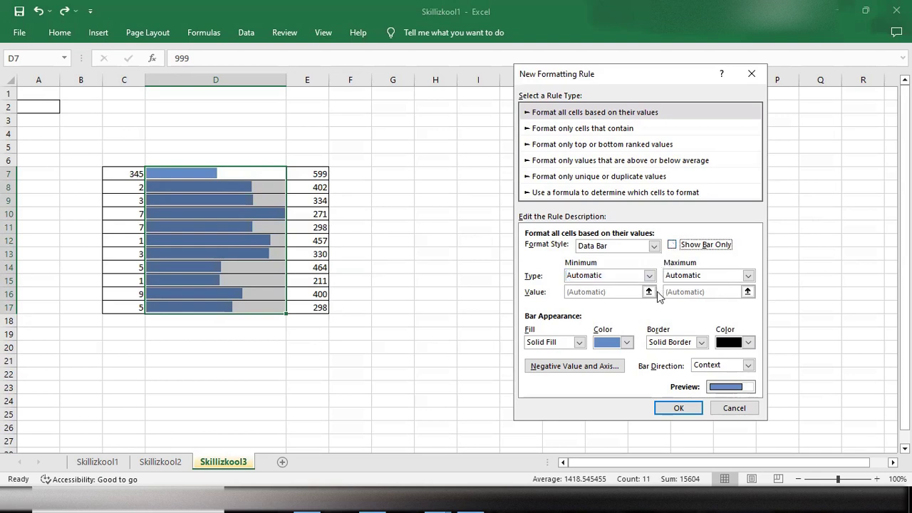
{"action": "left_click", "coordinate": [679, 408]}
{"action": "left_click", "coordinate": [426, 372]}
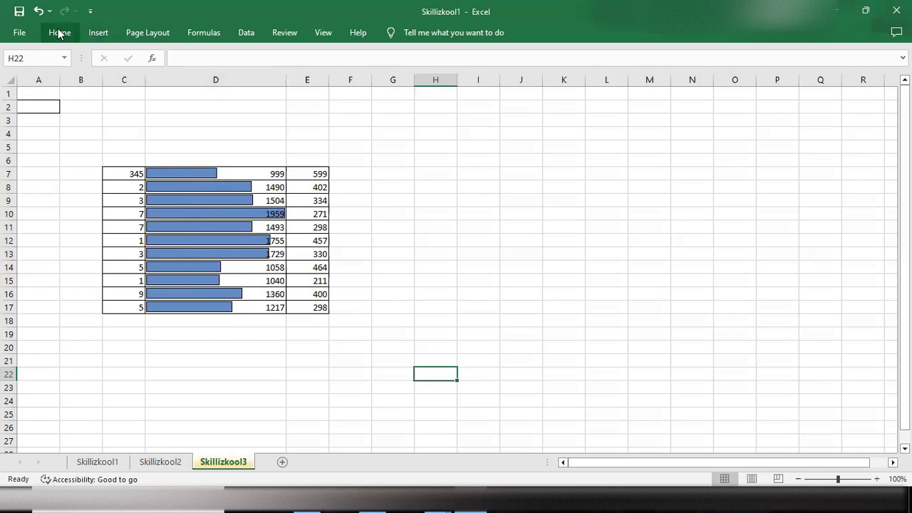
- Set up a custom data bar rule for E7:E17 with a yellow gradient fill
{"action": "left_click", "coordinate": [312, 172]}
{"action": "left_click_drag", "start_coordinate": [313, 172], "coordinate": [319, 305]}
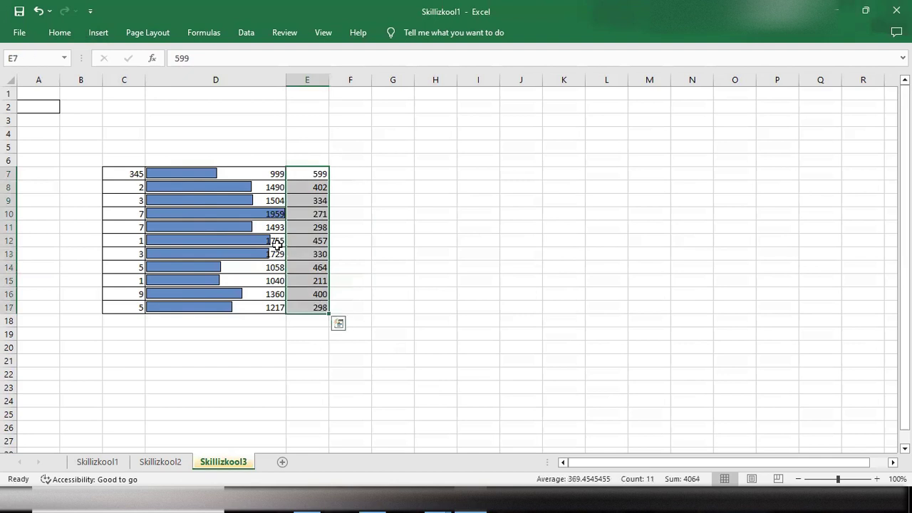
{"action": "left_click", "coordinate": [61, 34]}
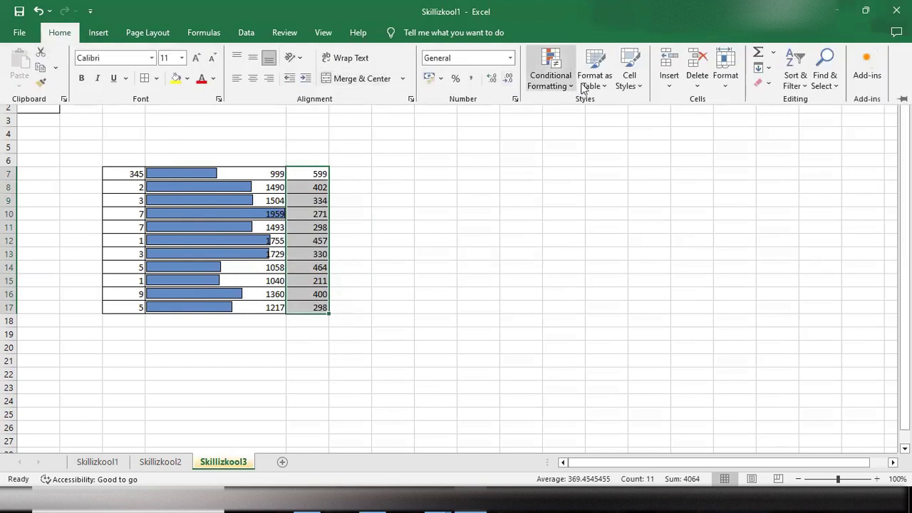
{"action": "left_click", "coordinate": [566, 84]}
{"action": "mouse_move", "coordinate": [584, 163]}
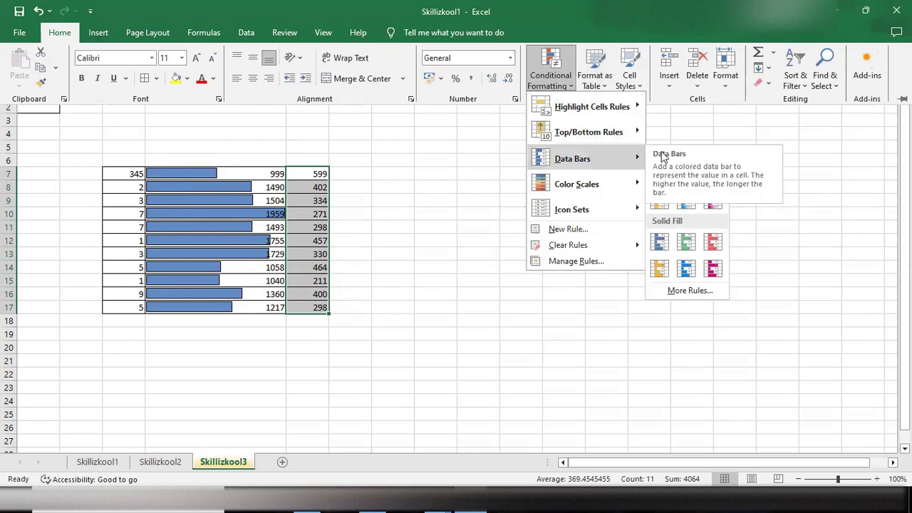
{"action": "left_click", "coordinate": [689, 291]}
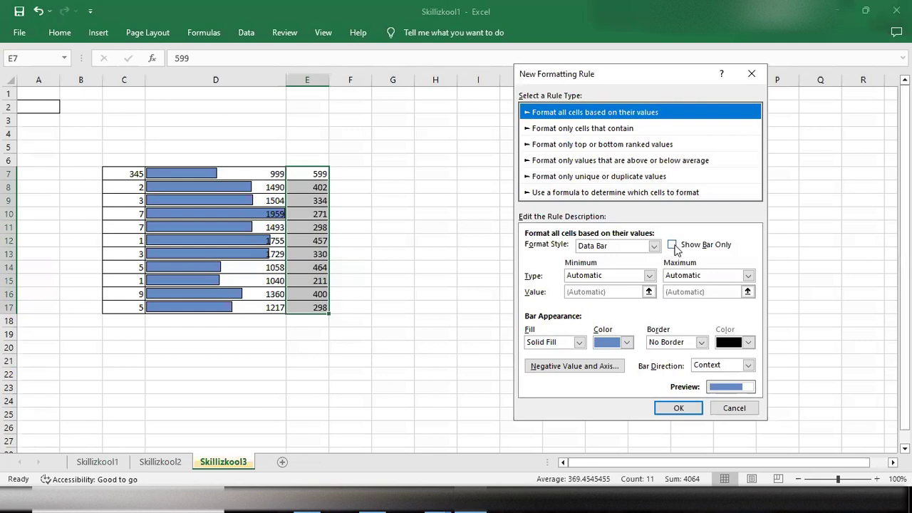
{"action": "left_click", "coordinate": [579, 342]}
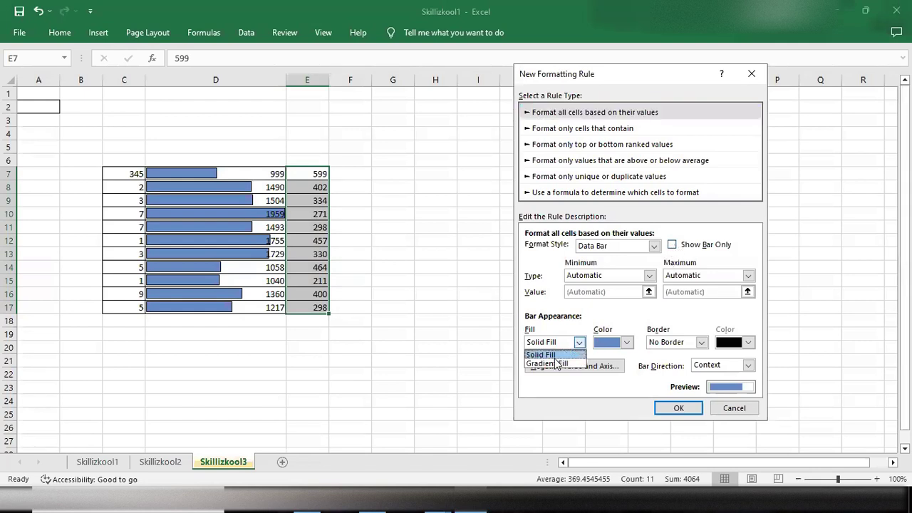
{"action": "left_click", "coordinate": [552, 363]}
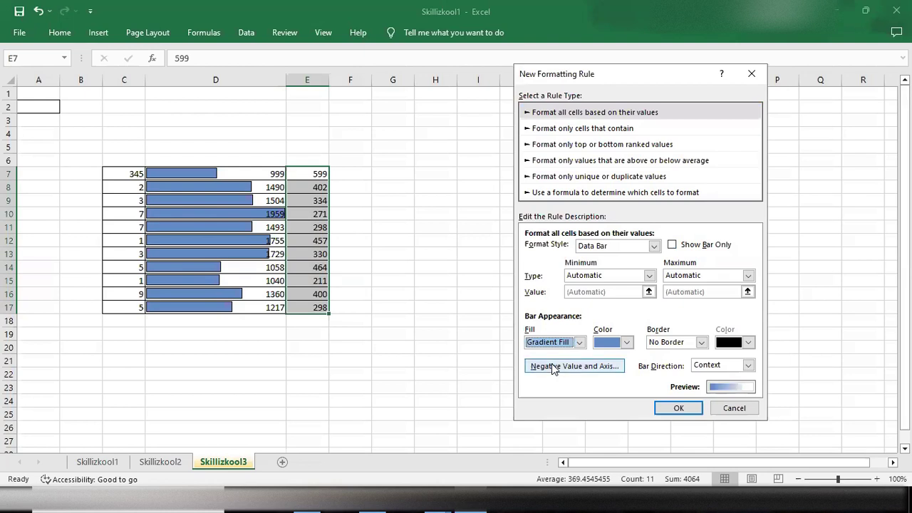
{"action": "left_click", "coordinate": [628, 347]}
{"action": "left_click", "coordinate": [655, 315]}
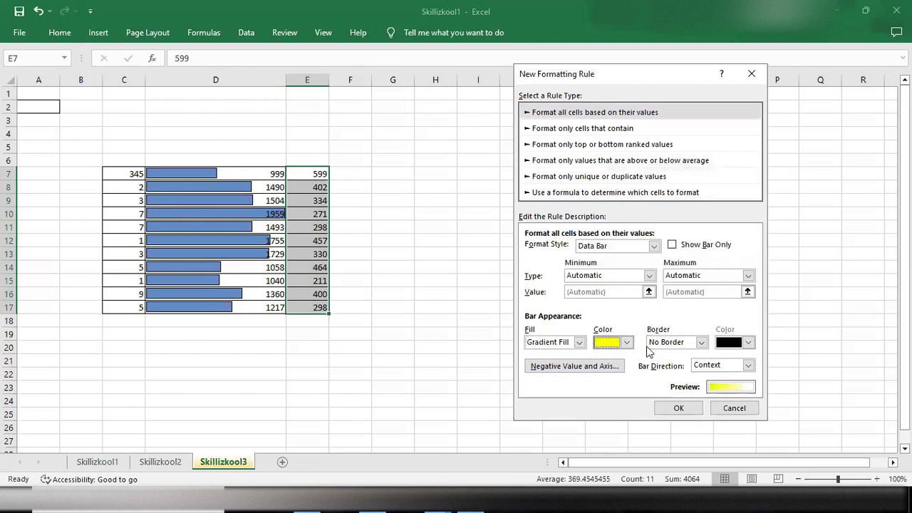
- Give the E7:E17 bars a solid black border and Left-to-Right direction, and apply the rule
{"action": "left_click", "coordinate": [701, 342]}
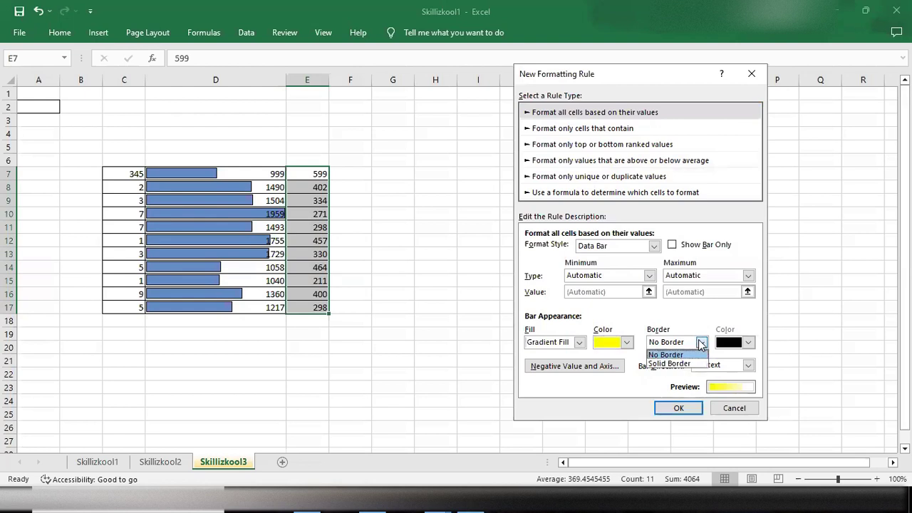
{"action": "left_click", "coordinate": [669, 364]}
{"action": "left_click", "coordinate": [749, 343]}
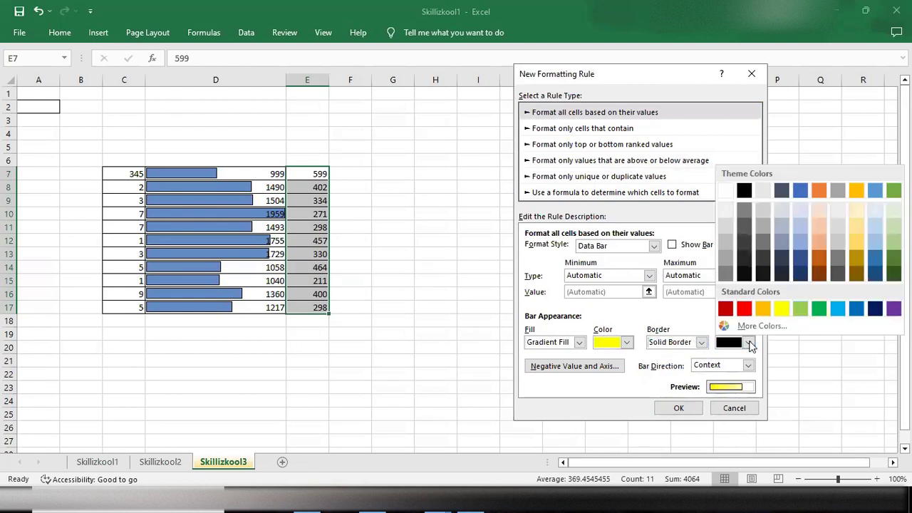
{"action": "left_click", "coordinate": [751, 345]}
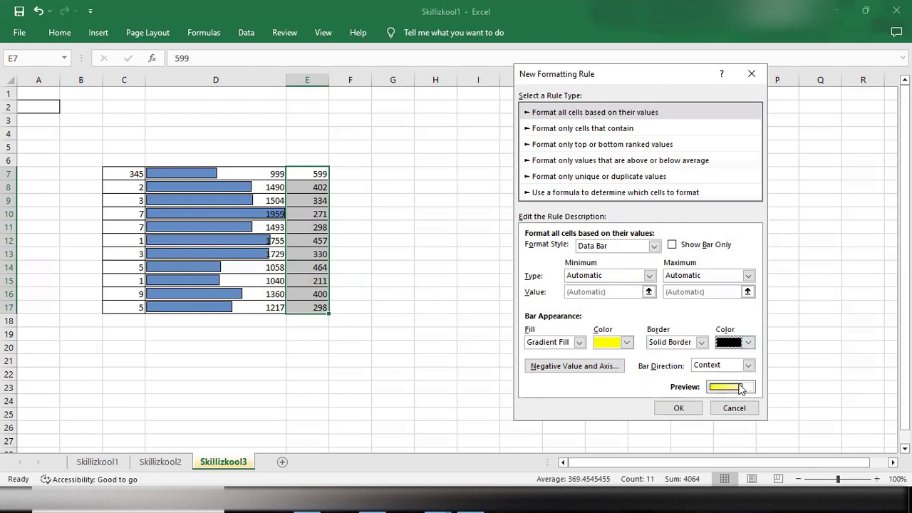
{"action": "left_click", "coordinate": [748, 365]}
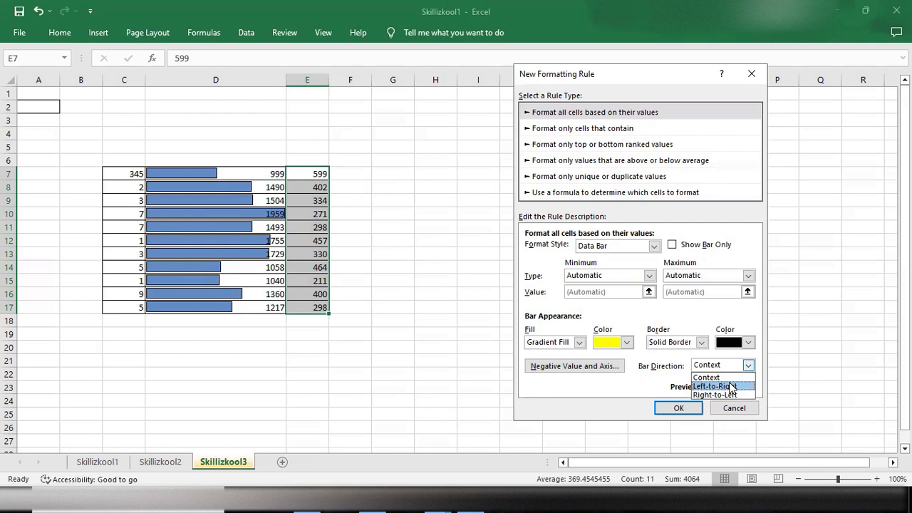
{"action": "left_click", "coordinate": [732, 386]}
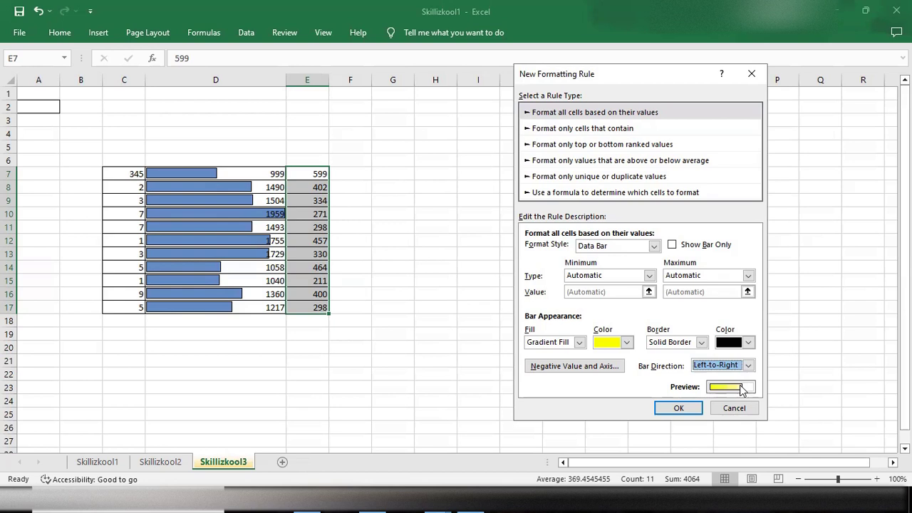
{"action": "left_click", "coordinate": [678, 409]}
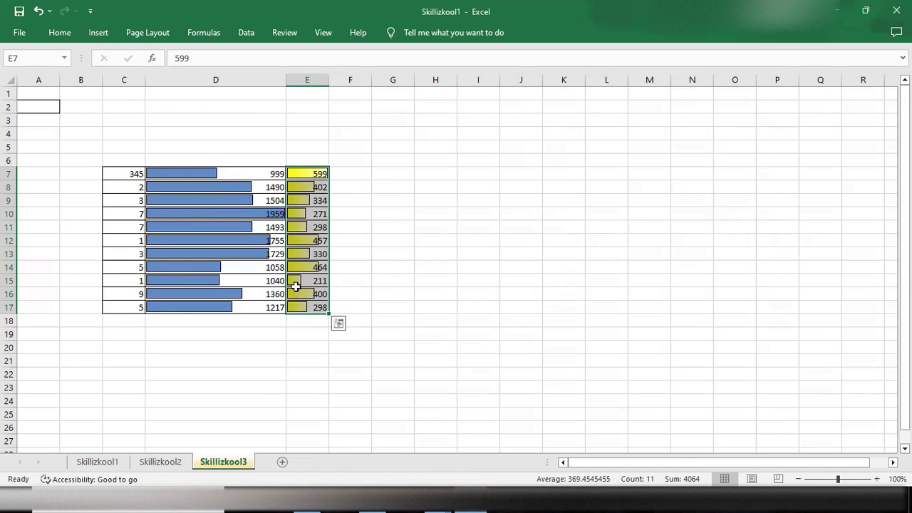
- Widen column E to more than three times its width so its data bars have more room
{"action": "left_click_drag", "start_coordinate": [329, 80], "coordinate": [446, 71]}
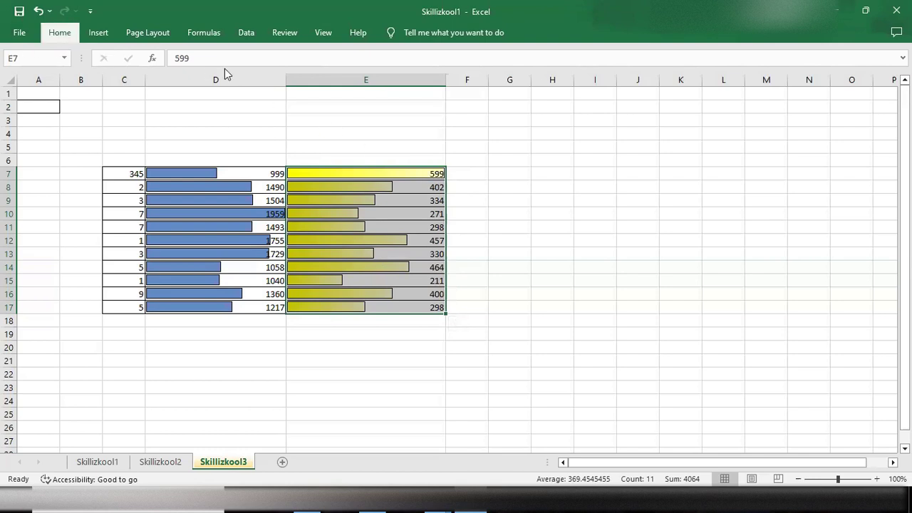
- Apply a solid blue, borderless data bar rule with Right-to-Left bar direction to E7:E17
{"action": "left_click", "coordinate": [563, 87]}
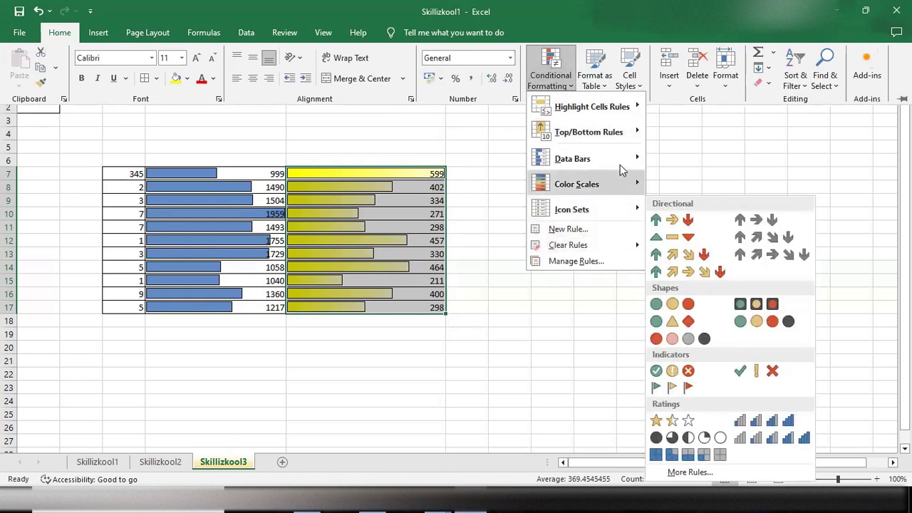
{"action": "mouse_move", "coordinate": [624, 159]}
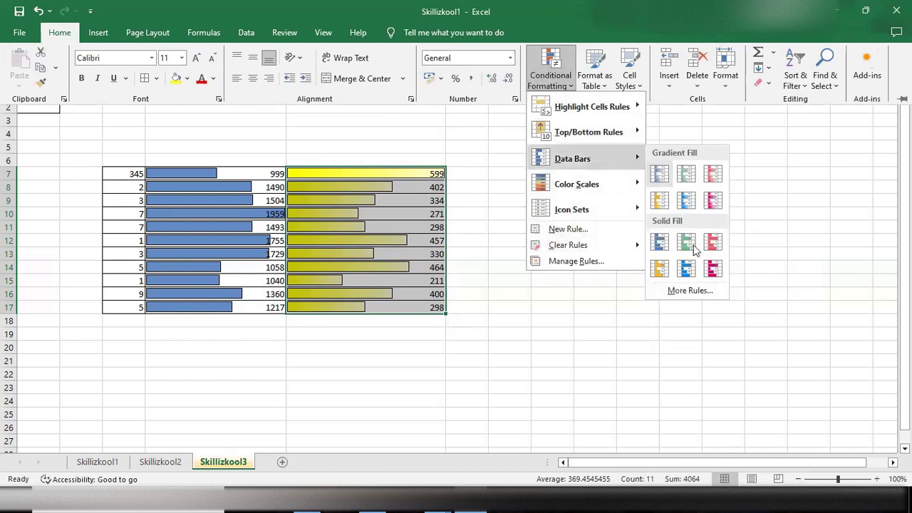
{"action": "left_click", "coordinate": [690, 290]}
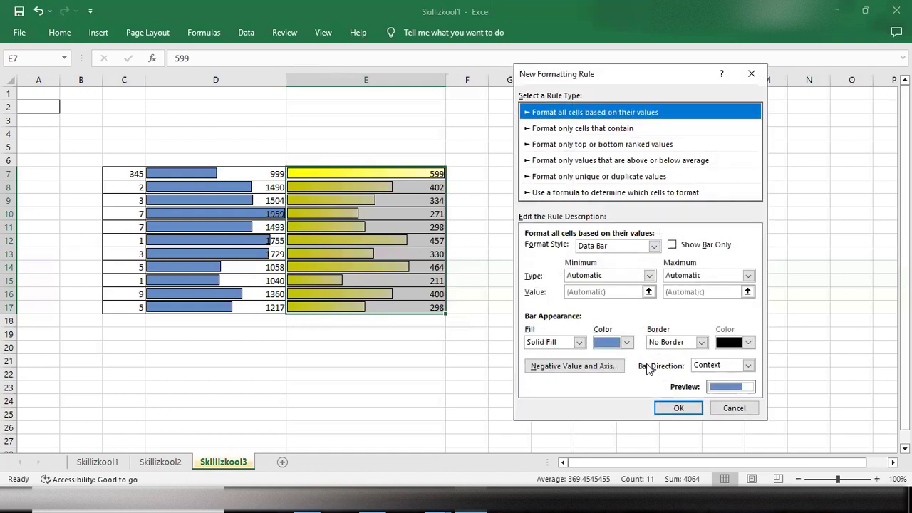
{"action": "left_click", "coordinate": [579, 344]}
{"action": "left_click", "coordinate": [578, 347]}
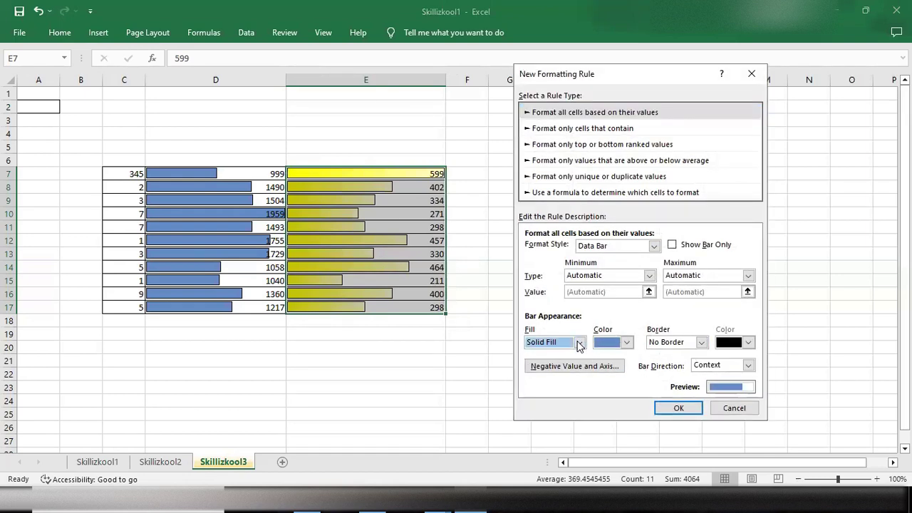
{"action": "left_click", "coordinate": [748, 365]}
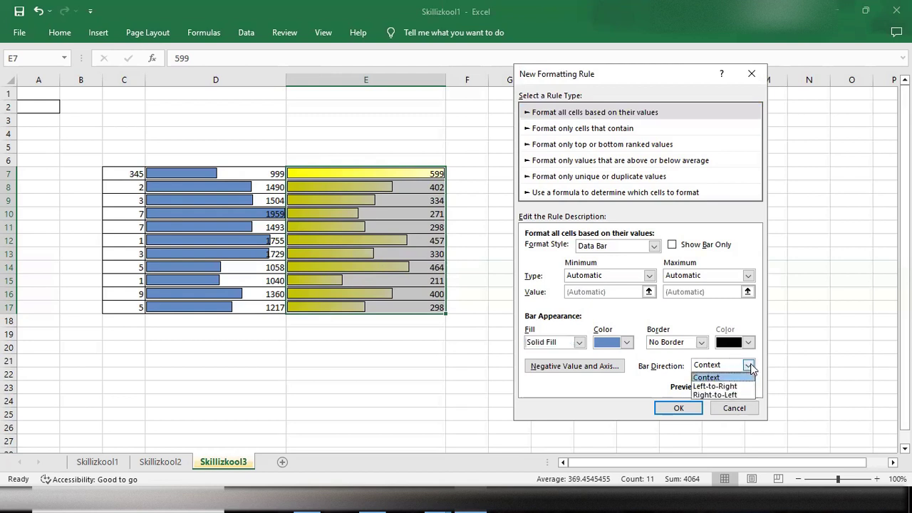
{"action": "left_click", "coordinate": [730, 395]}
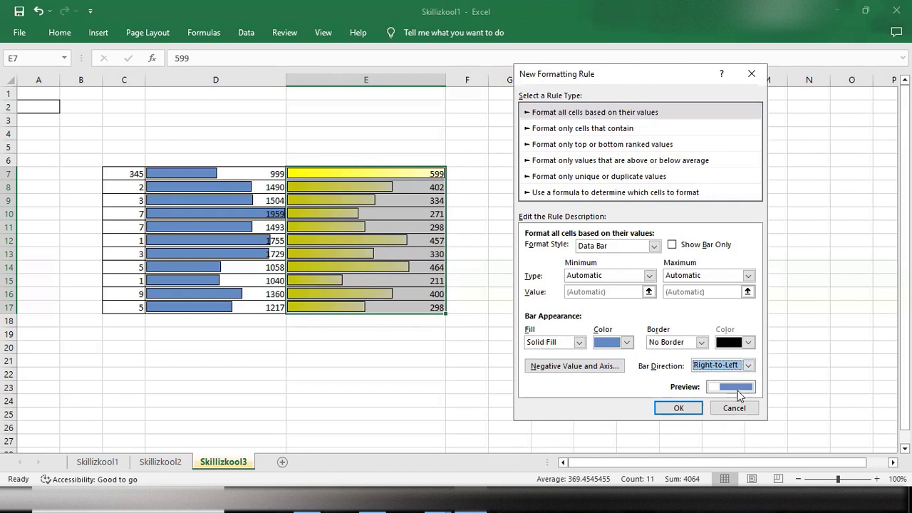
{"action": "left_click", "coordinate": [688, 409]}
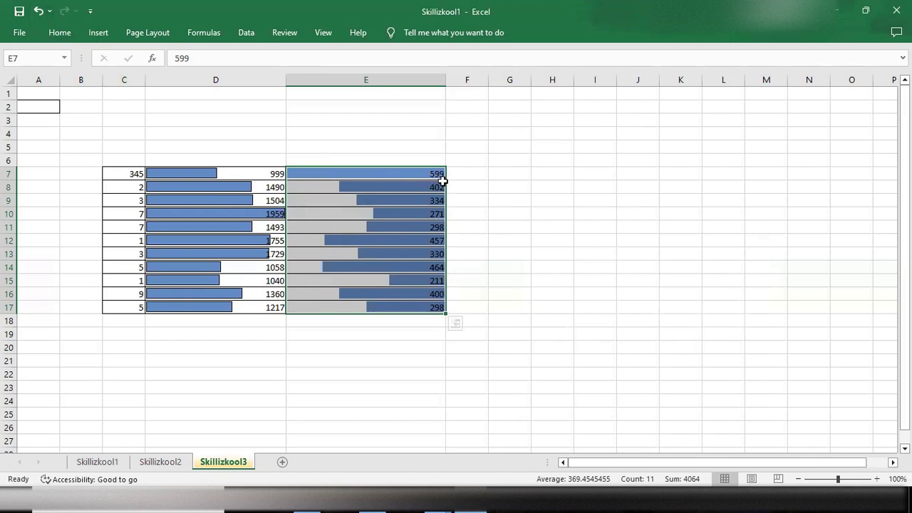
- Apply another solid blue data bar rule to E7:E17 with the bar direction set to Context
{"action": "left_click", "coordinate": [60, 39]}
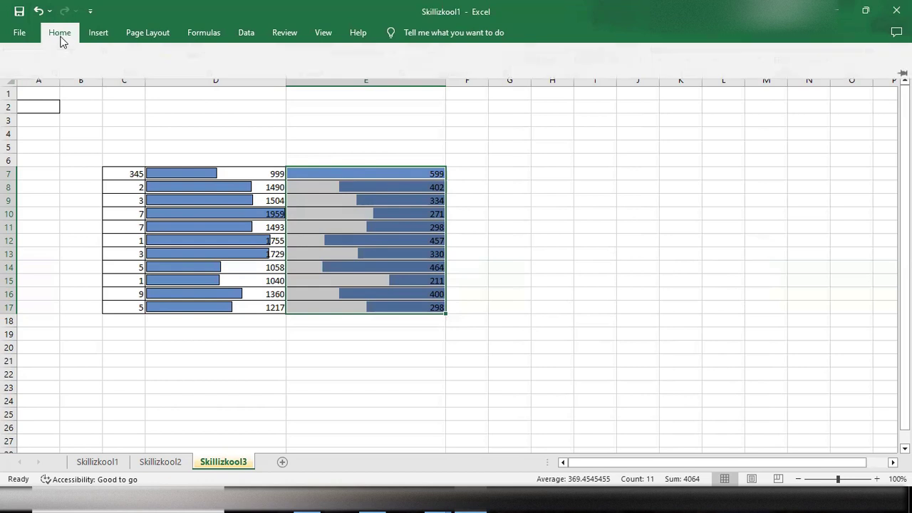
{"action": "left_click", "coordinate": [554, 80]}
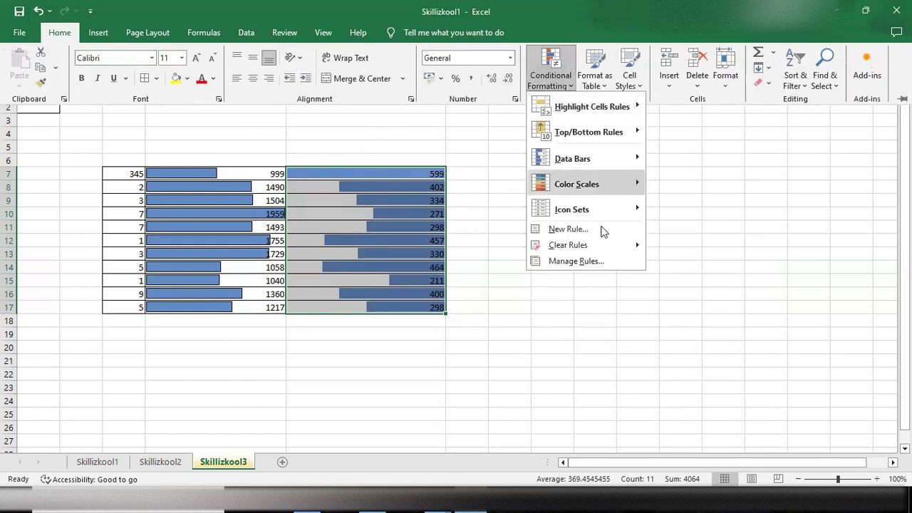
{"action": "mouse_move", "coordinate": [624, 251]}
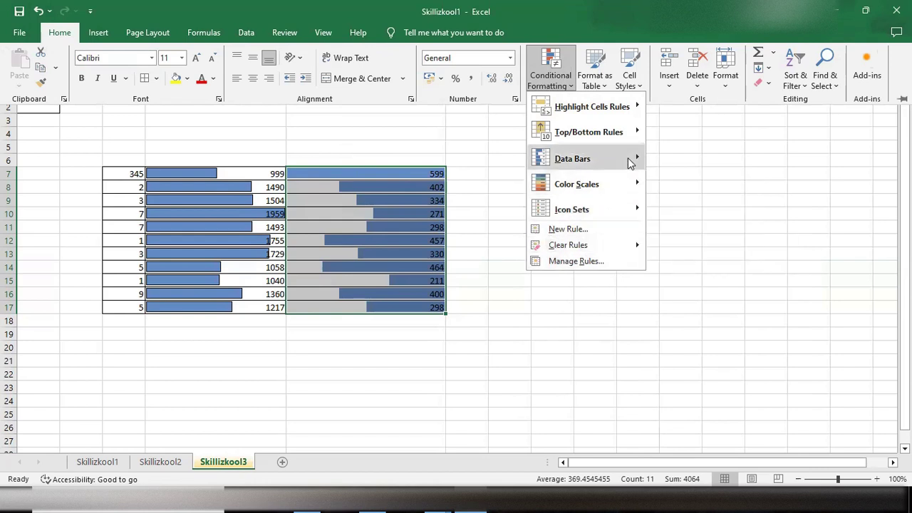
{"action": "mouse_move", "coordinate": [630, 163]}
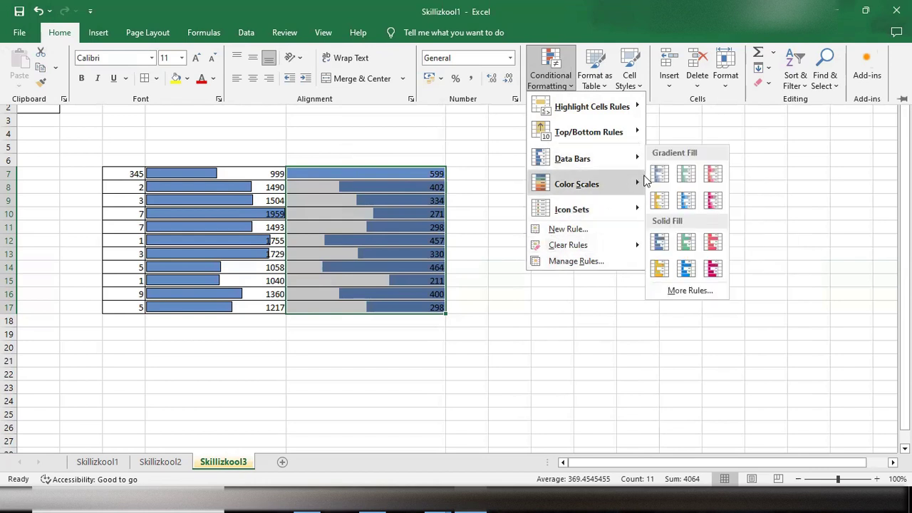
{"action": "left_click", "coordinate": [688, 290]}
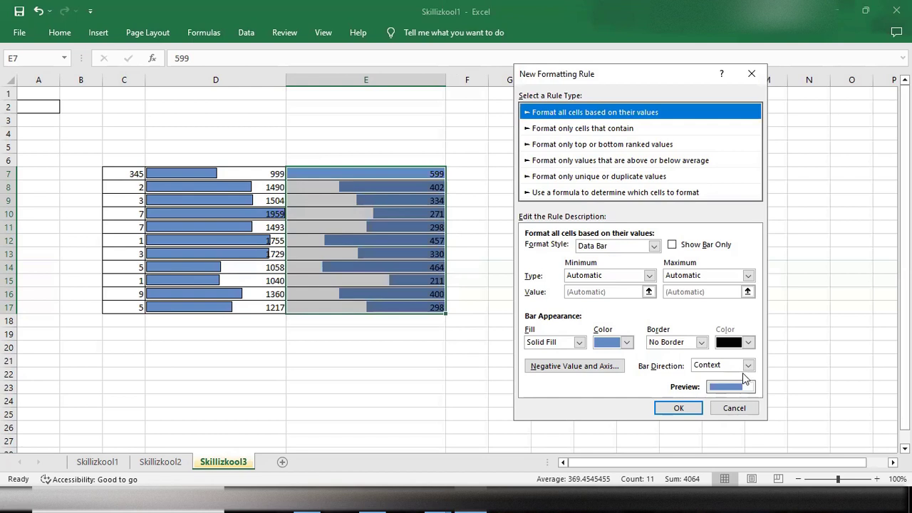
{"action": "left_click", "coordinate": [749, 365]}
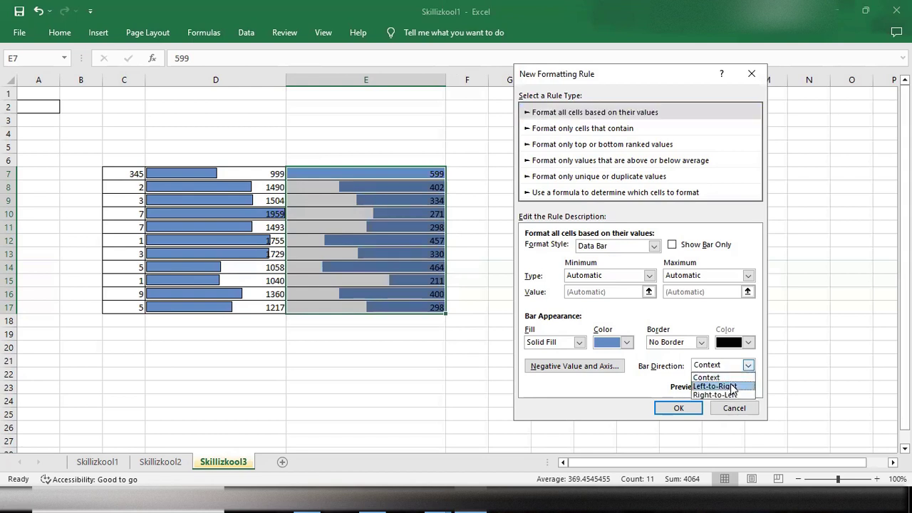
{"action": "left_click", "coordinate": [733, 378]}
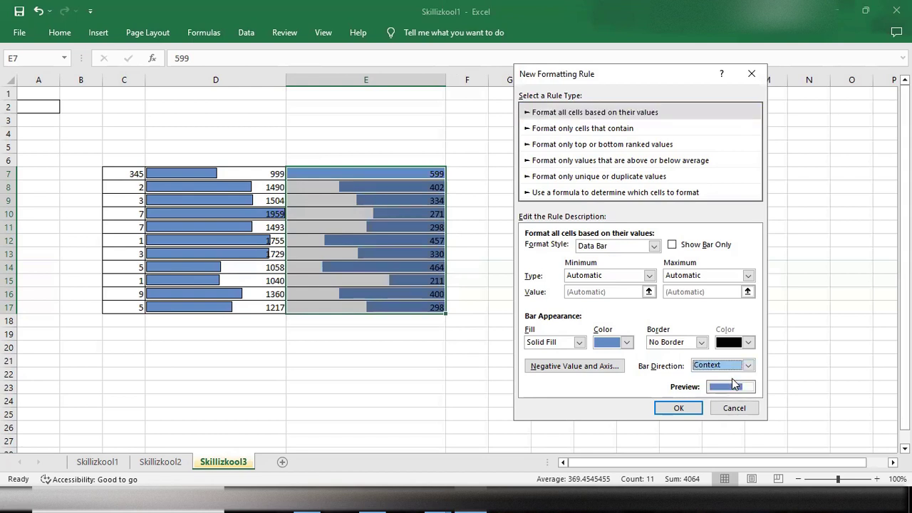
{"action": "left_click", "coordinate": [695, 409]}
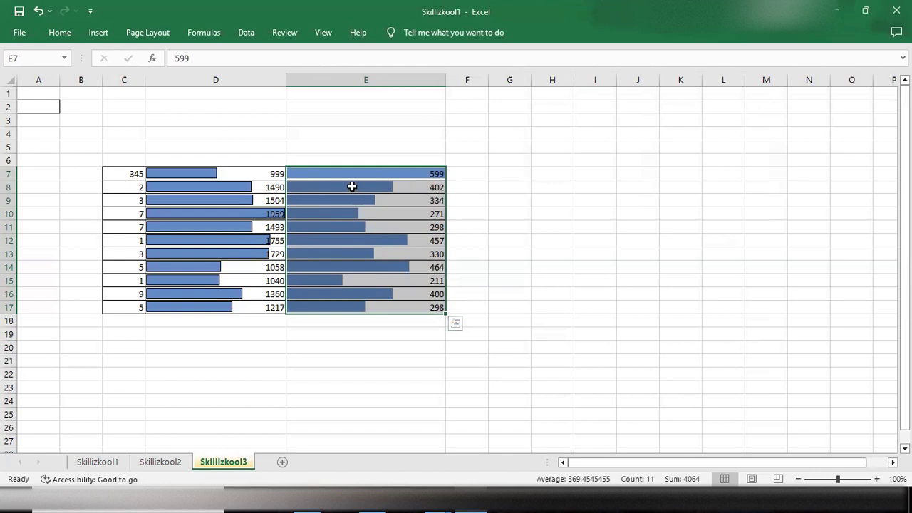
- Create a new conditional formatting rule for E7:E17 that formats only the top 5 ranked values
{"action": "left_click", "coordinate": [61, 34]}
{"action": "left_click", "coordinate": [567, 84]}
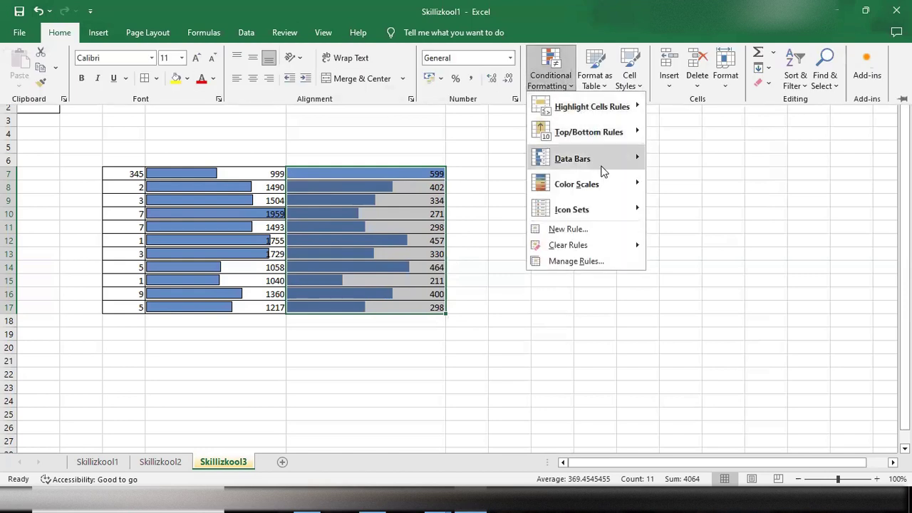
{"action": "mouse_move", "coordinate": [633, 158]}
{"action": "left_click", "coordinate": [699, 290]}
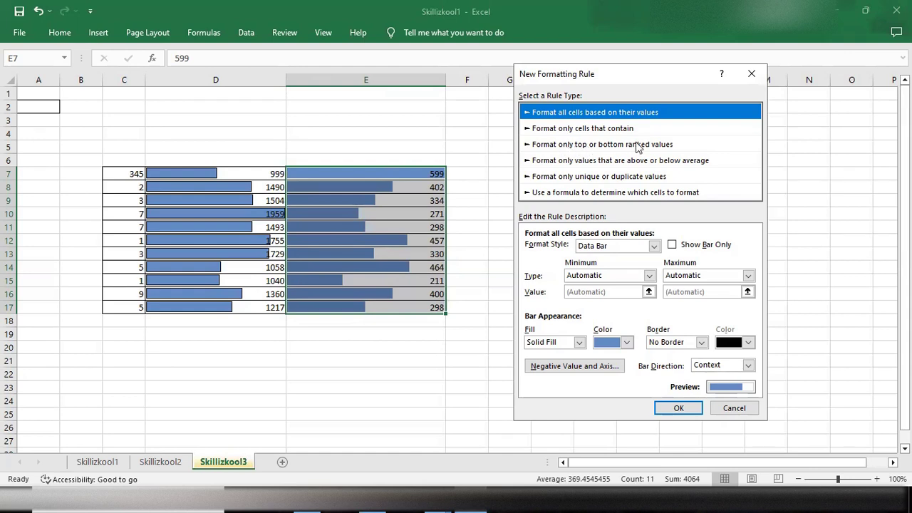
{"action": "left_click", "coordinate": [624, 147]}
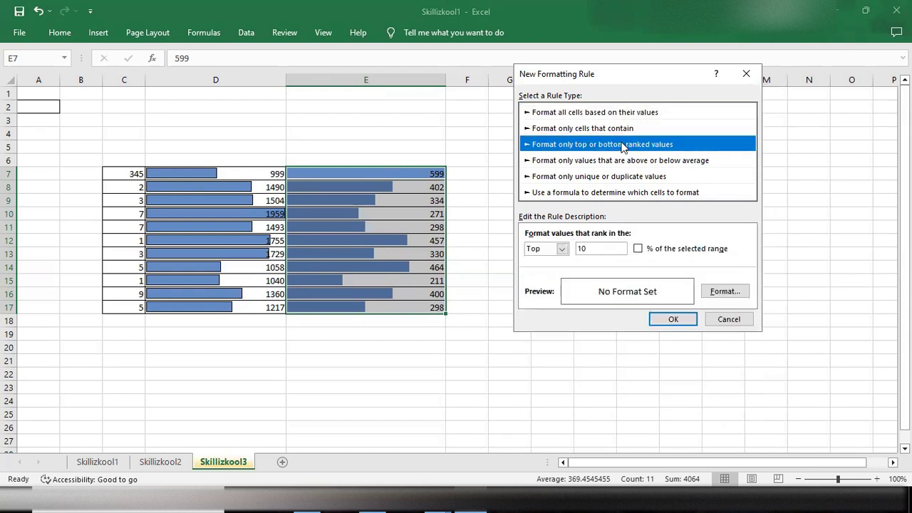
{"action": "left_click", "coordinate": [613, 249]}
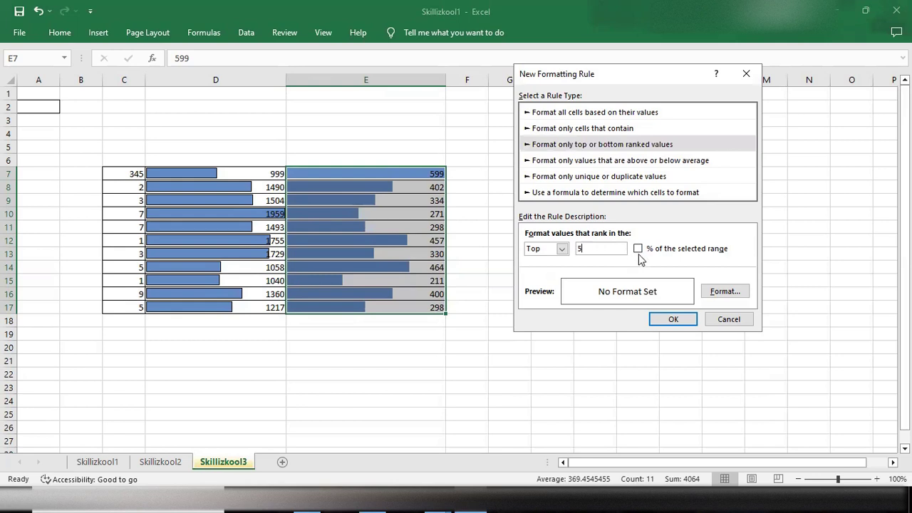
- Give the top-ranked values a gold background fill and apply the rule to E7:E17
{"action": "left_click", "coordinate": [729, 295]}
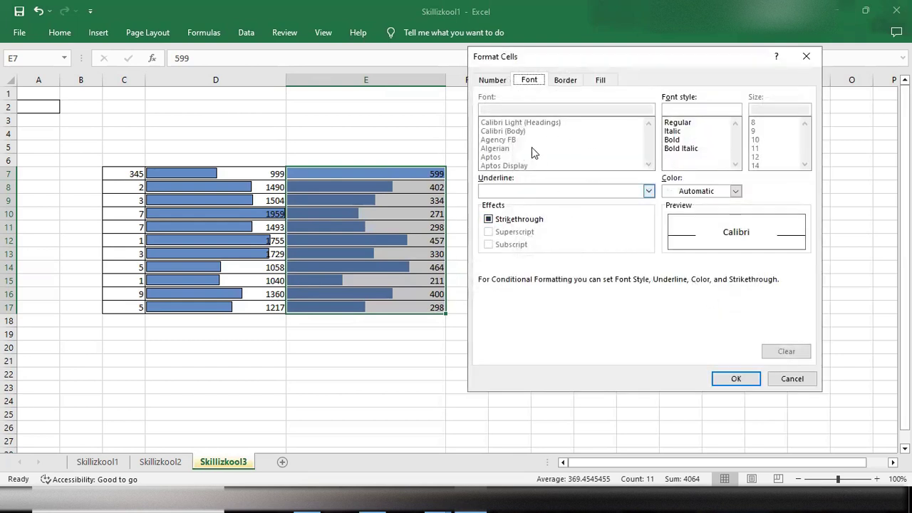
{"action": "left_click", "coordinate": [561, 82]}
{"action": "left_click", "coordinate": [598, 80]}
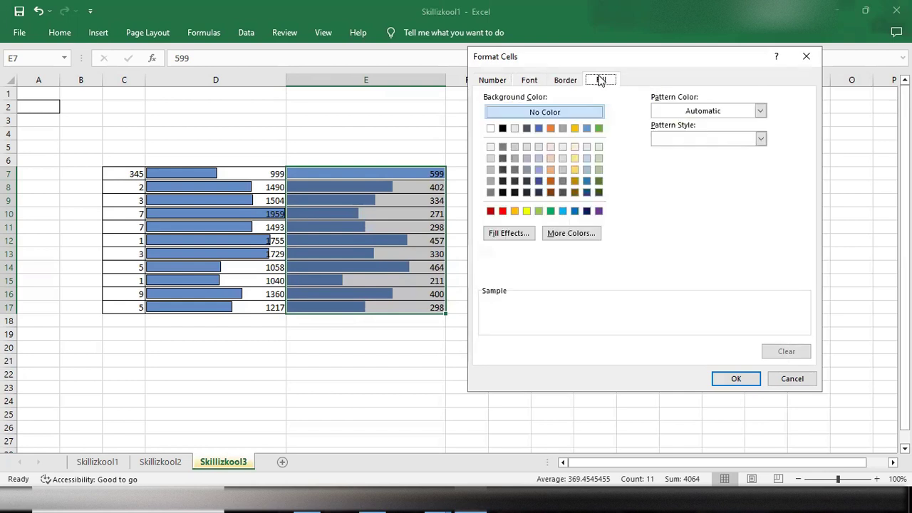
{"action": "left_click", "coordinate": [575, 128]}
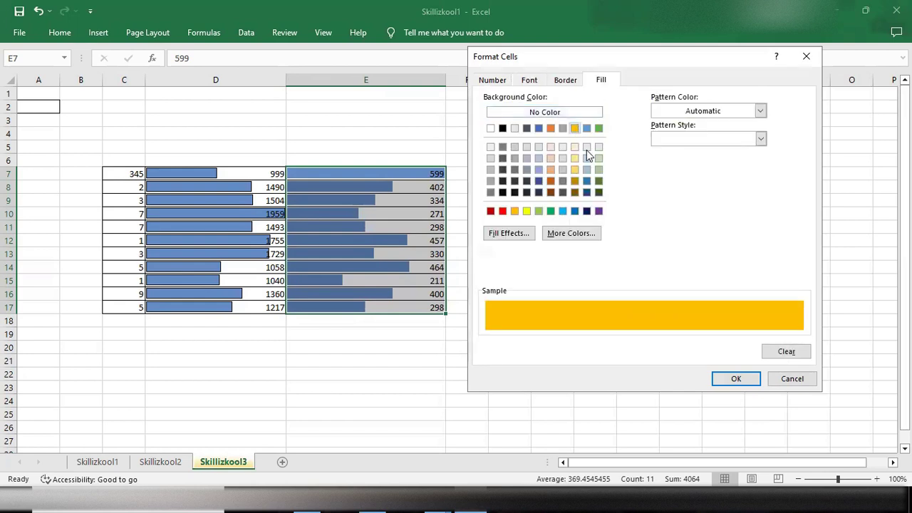
{"action": "left_click", "coordinate": [746, 384]}
{"action": "left_click", "coordinate": [681, 319]}
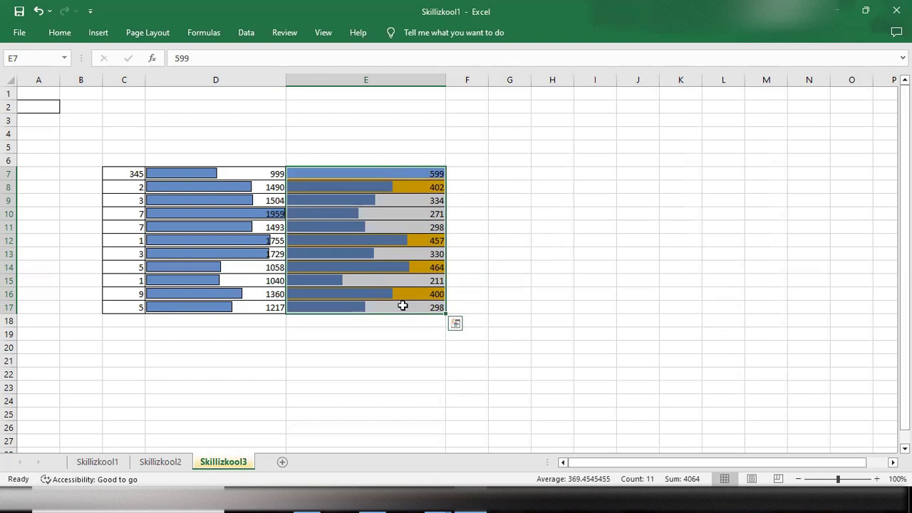
- Open the settings for another new conditional formatting rule on E7:E17
{"action": "left_click", "coordinate": [63, 36]}
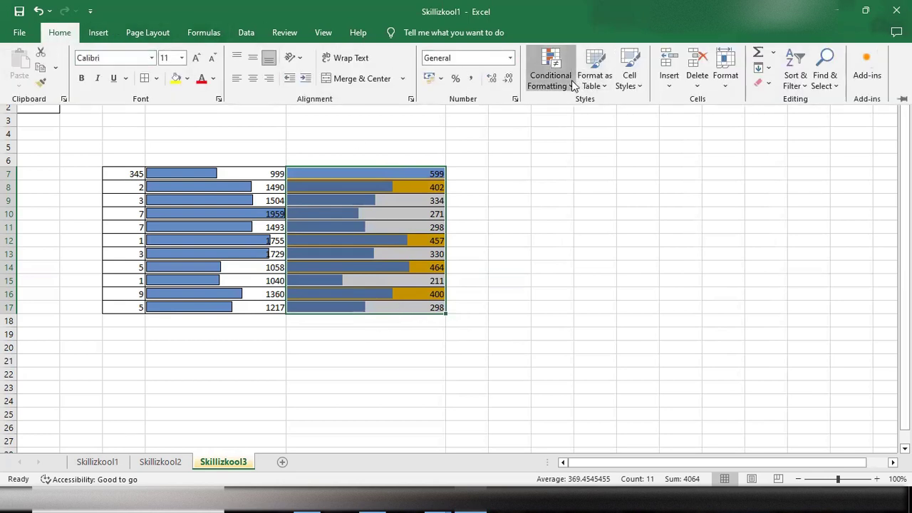
{"action": "left_click", "coordinate": [551, 77]}
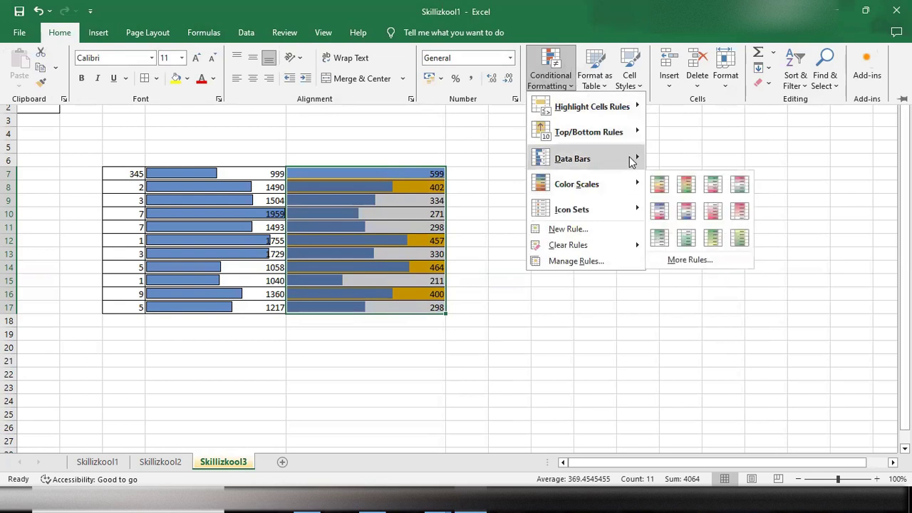
{"action": "mouse_move", "coordinate": [631, 159]}
{"action": "left_click", "coordinate": [691, 290]}
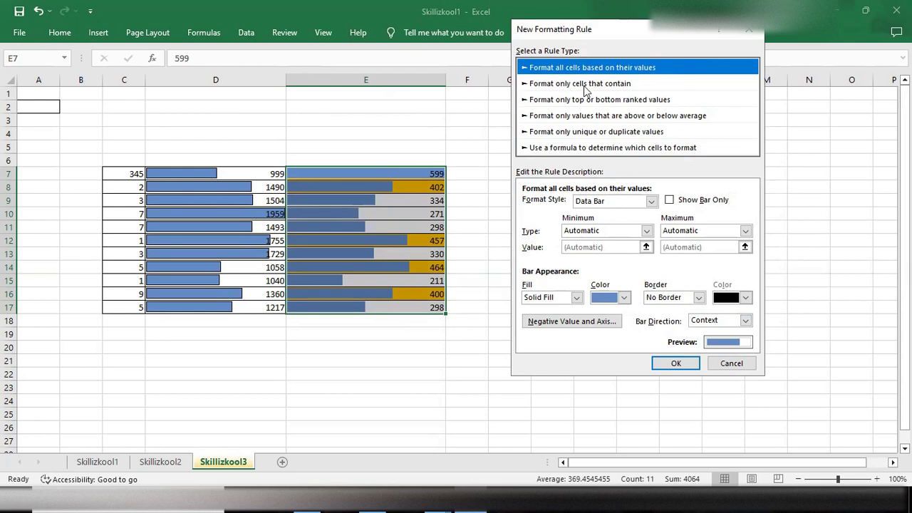
- Examine the options of the rule types for cell contents, top or bottom ranked values, and above or below average values
{"action": "left_click", "coordinate": [607, 85]}
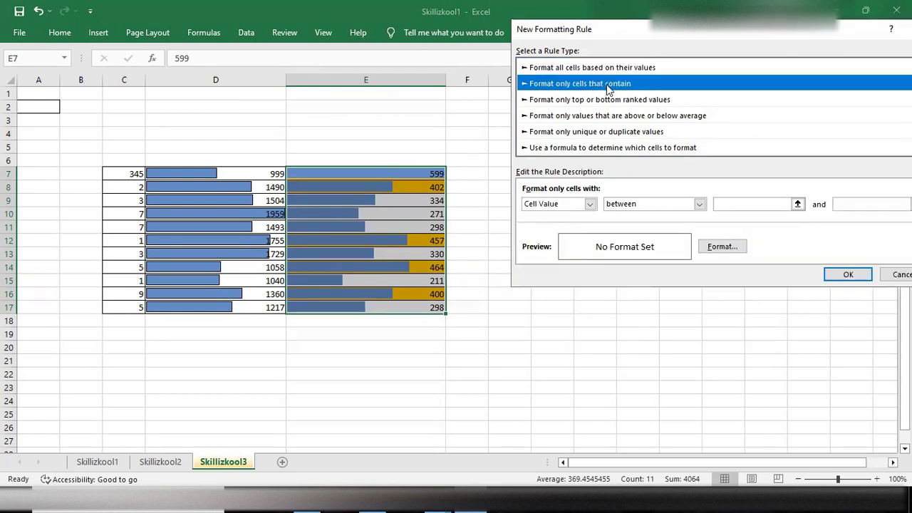
{"action": "left_click", "coordinate": [699, 204]}
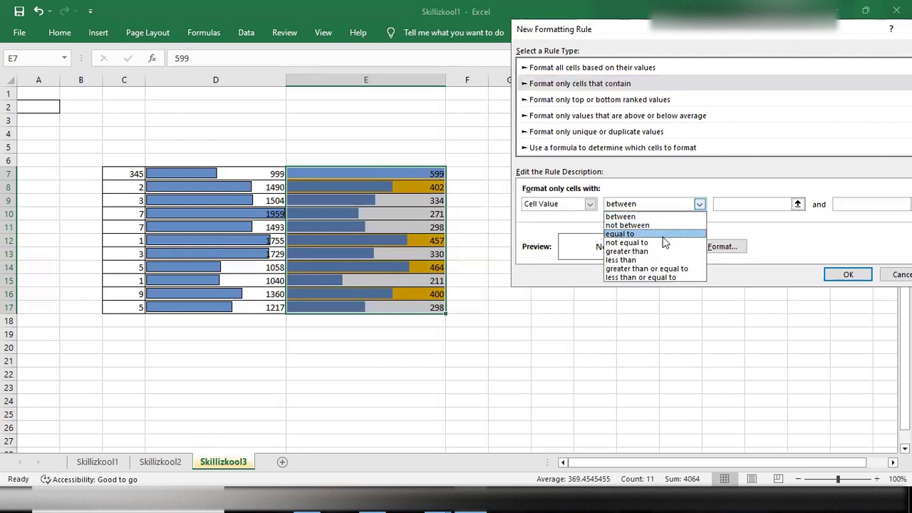
{"action": "left_click", "coordinate": [611, 102]}
{"action": "left_click", "coordinate": [611, 100]}
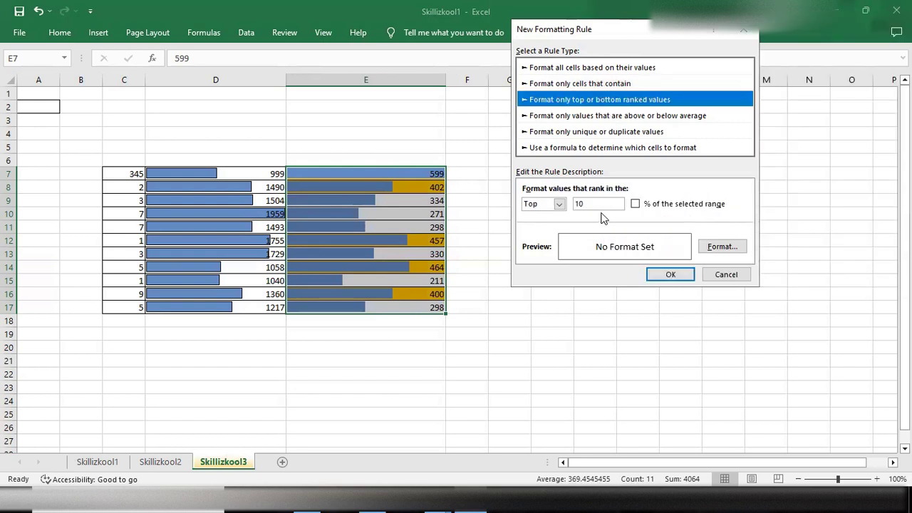
{"action": "left_click", "coordinate": [588, 117]}
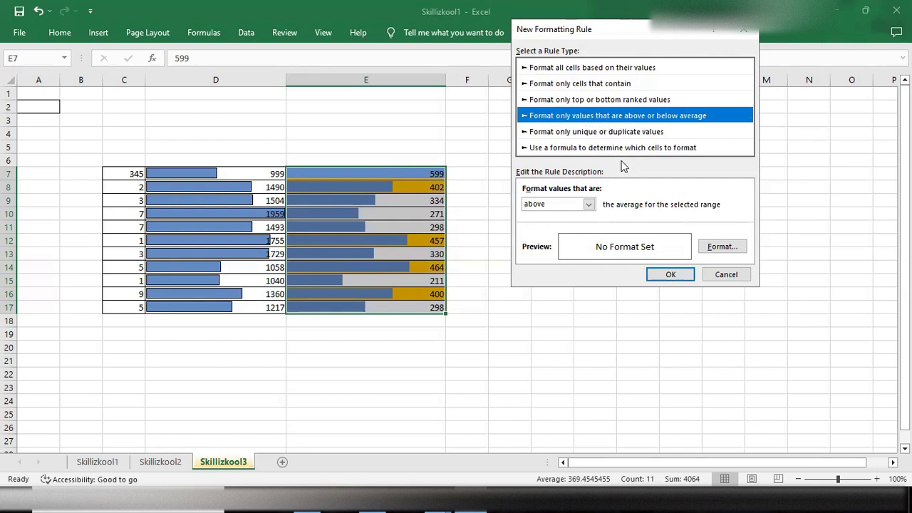
- Set the rule to format only unique values in E7:E17 with a dark green background fill, and apply it
{"action": "left_click", "coordinate": [609, 134]}
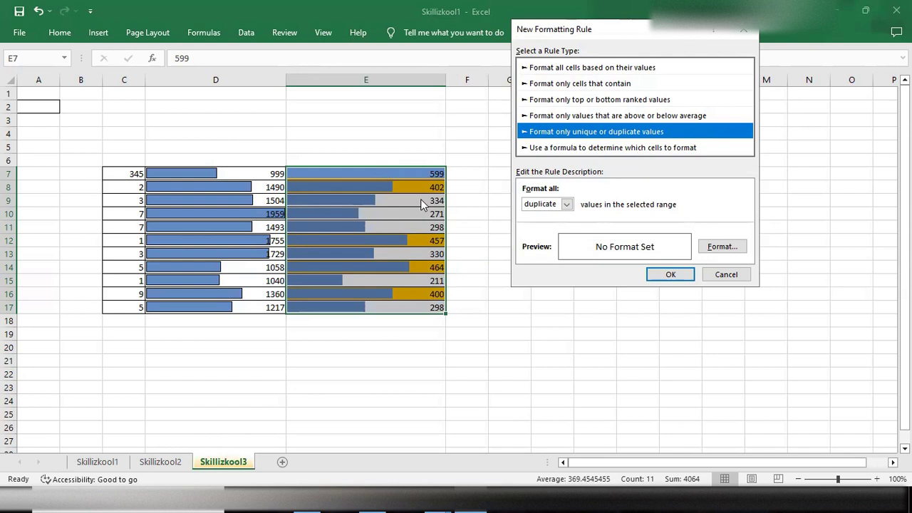
{"action": "left_click", "coordinate": [568, 204]}
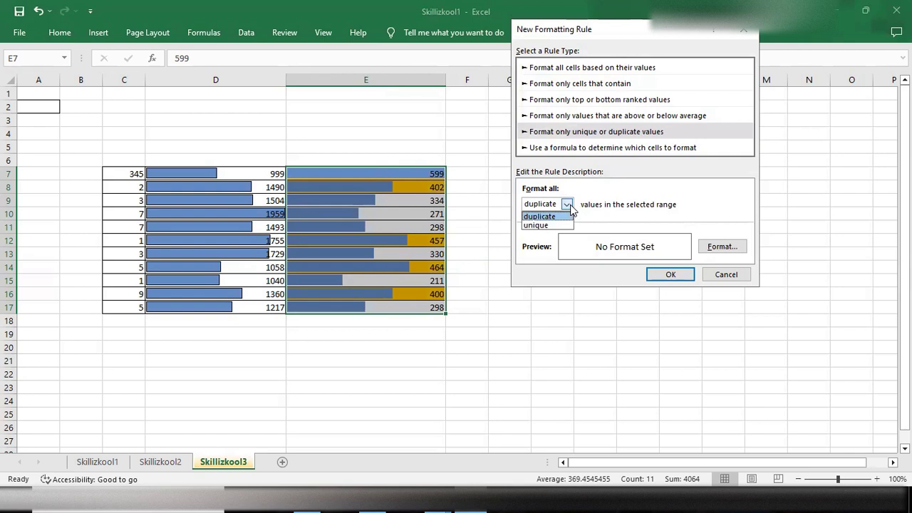
{"action": "left_click", "coordinate": [548, 225]}
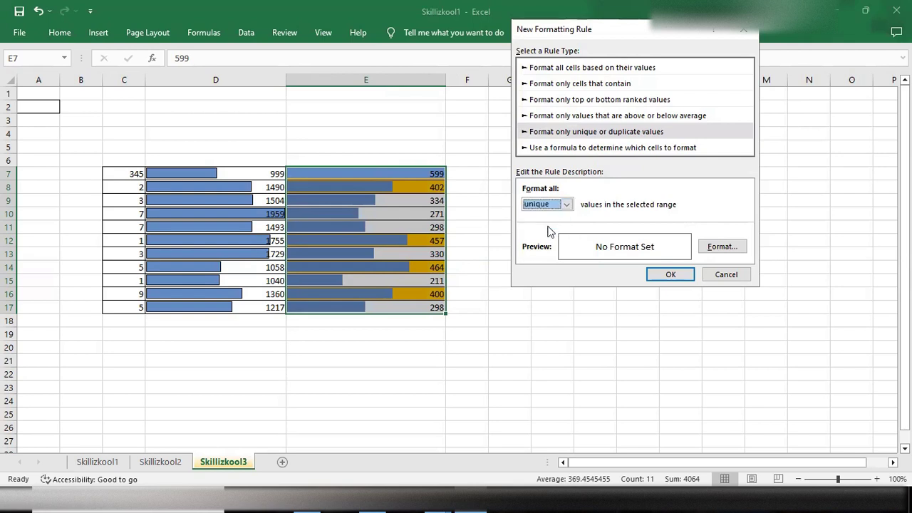
{"action": "left_click", "coordinate": [724, 248]}
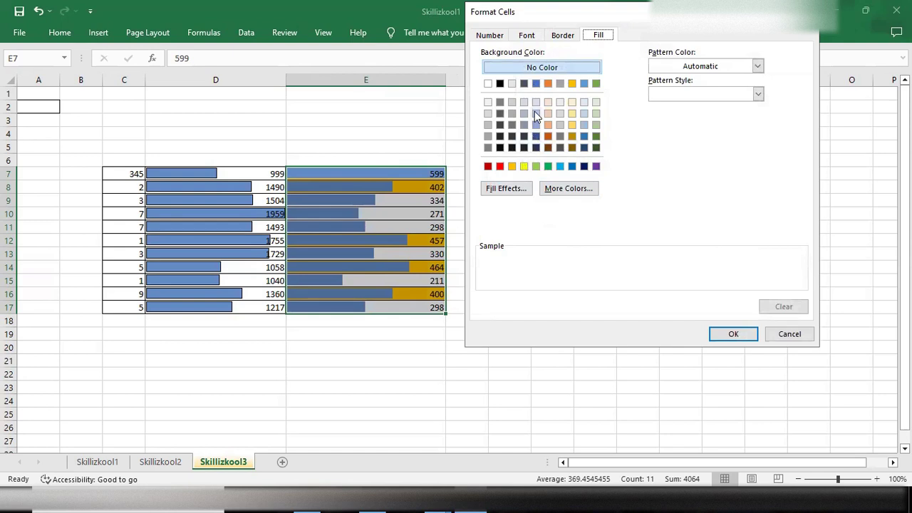
{"action": "left_click", "coordinate": [596, 149]}
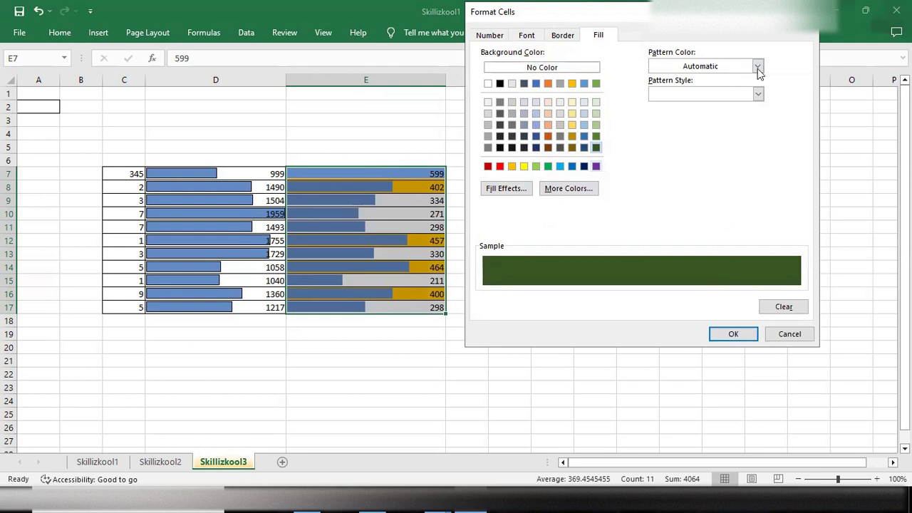
{"action": "left_click", "coordinate": [758, 94]}
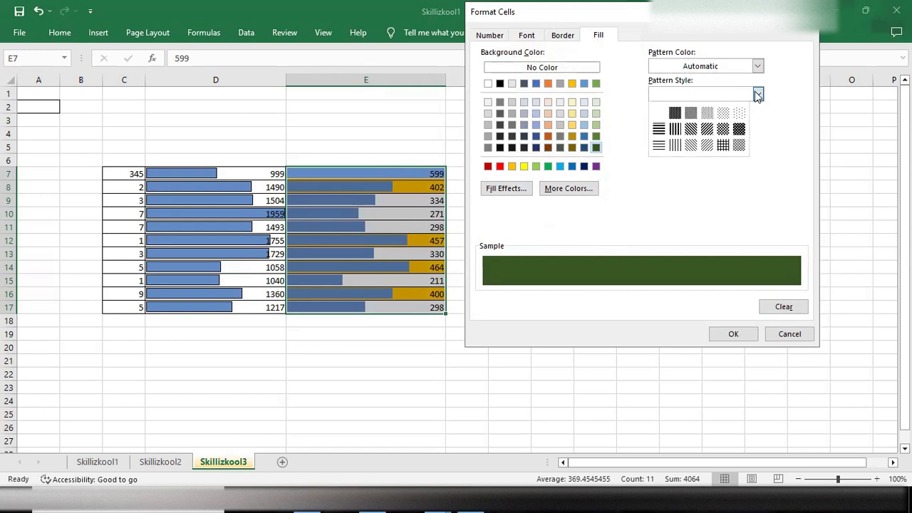
{"action": "left_click", "coordinate": [758, 94]}
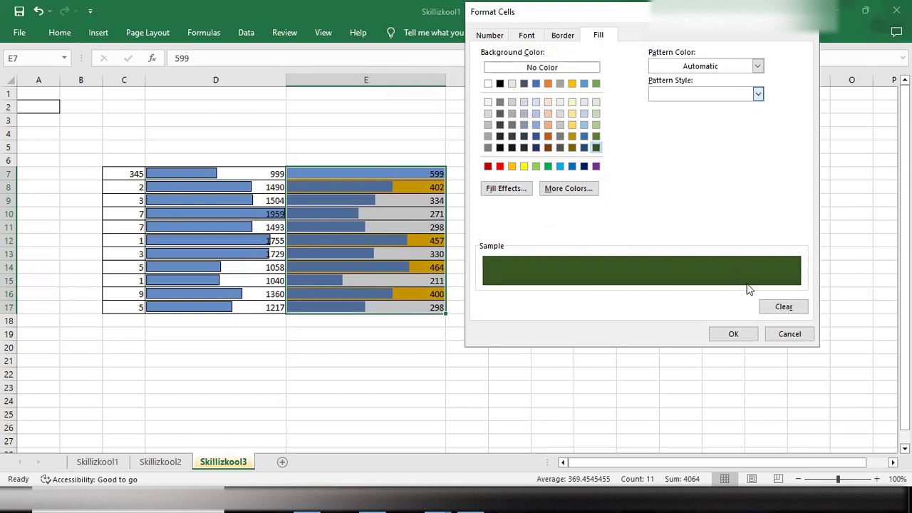
{"action": "left_click", "coordinate": [734, 334]}
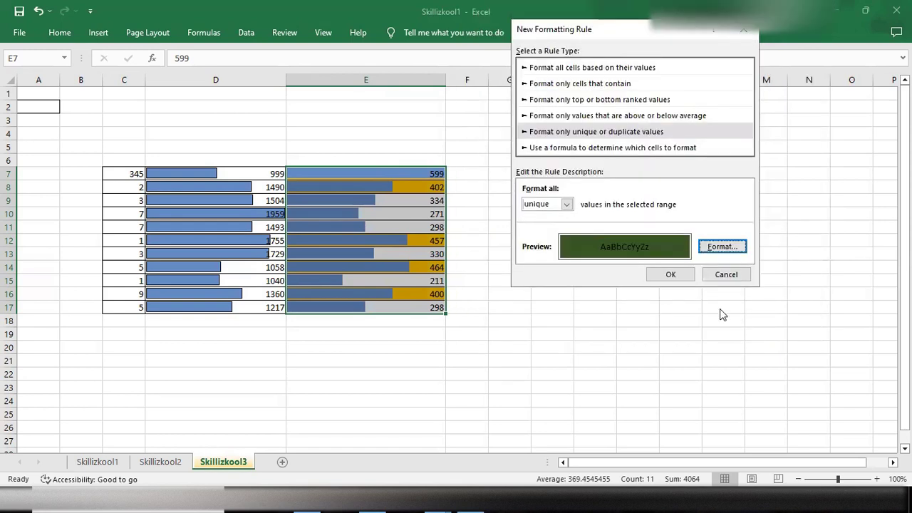
{"action": "left_click", "coordinate": [678, 275]}
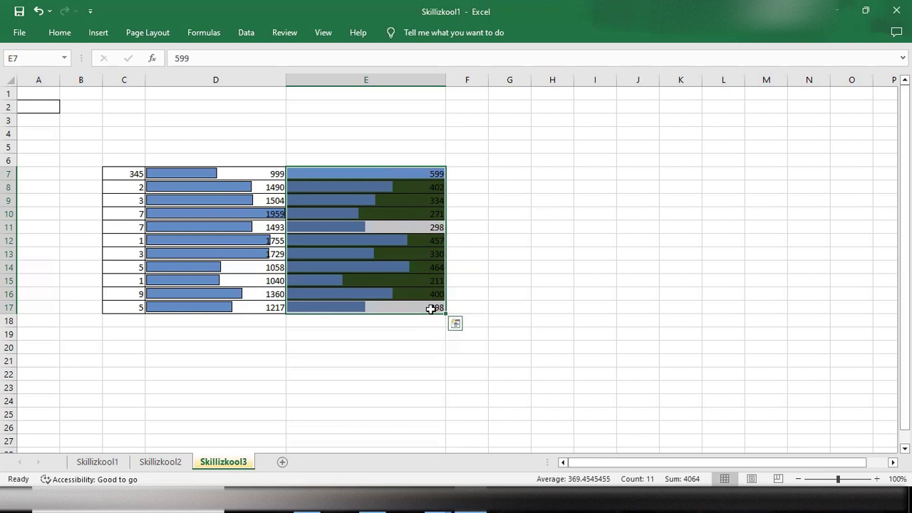
- Narrow column B to less than half its width and widen column C to about two and a half times its width
{"action": "left_click", "coordinate": [62, 34]}
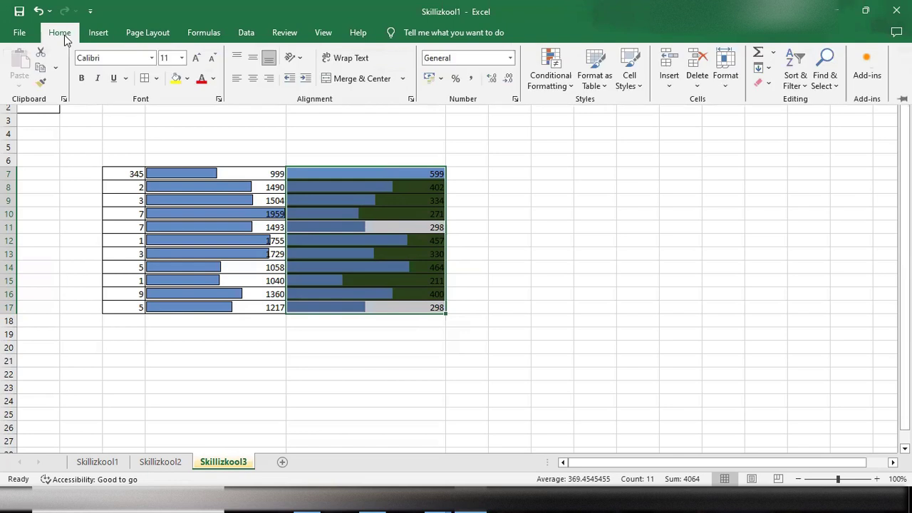
{"action": "left_click", "coordinate": [532, 191]}
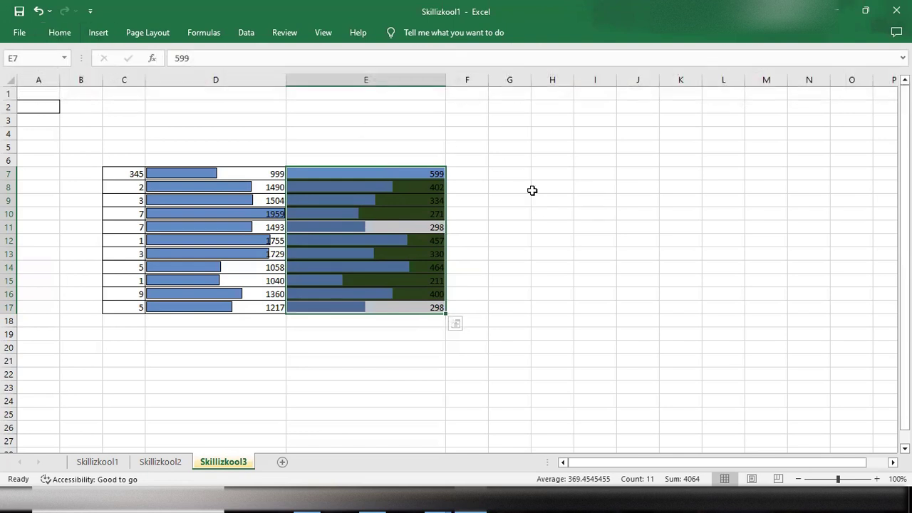
{"action": "left_click_drag", "start_coordinate": [103, 82], "coordinate": [187, 81]}
{"action": "left_click", "coordinate": [123, 178]}
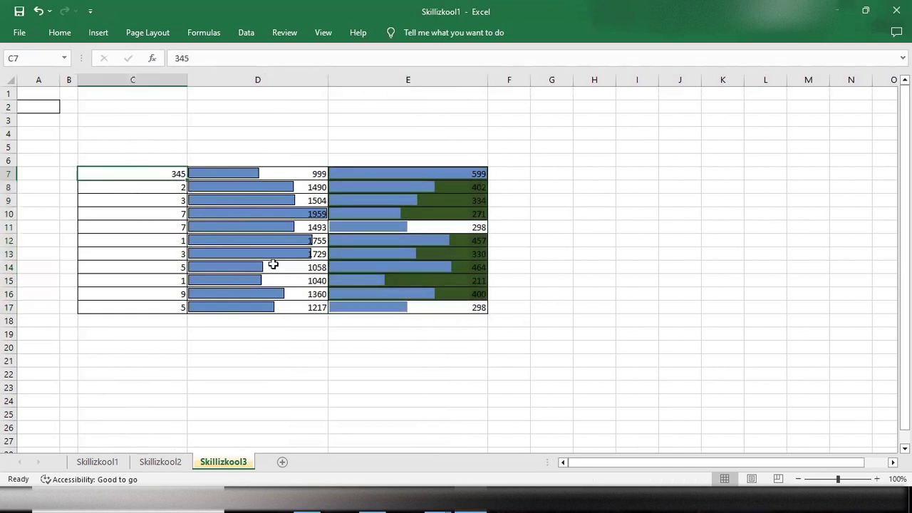
{"action": "left_click", "coordinate": [555, 211]}
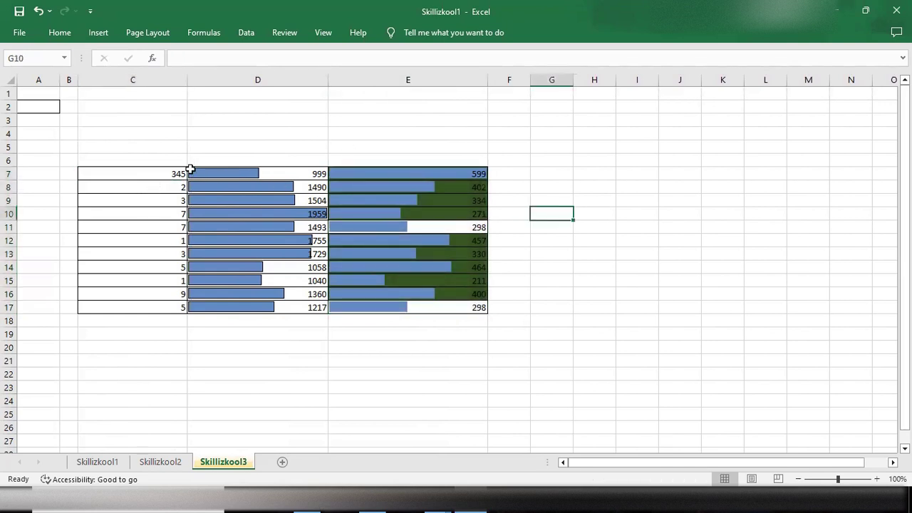
- Apply the Green - Yellow - Red Color Scale to C7:C17
{"action": "left_click", "coordinate": [153, 173]}
{"action": "left_click_drag", "start_coordinate": [151, 207], "coordinate": [156, 303]}
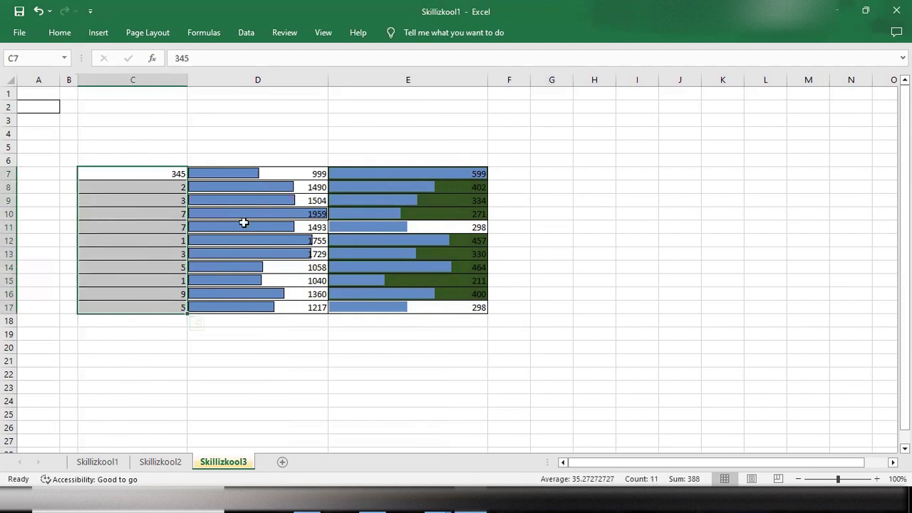
{"action": "left_click", "coordinate": [61, 34]}
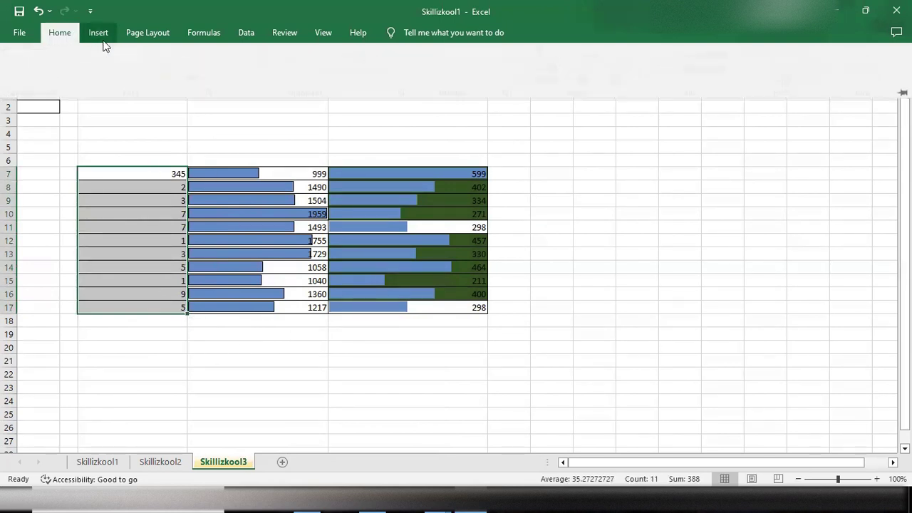
{"action": "left_click", "coordinate": [574, 84]}
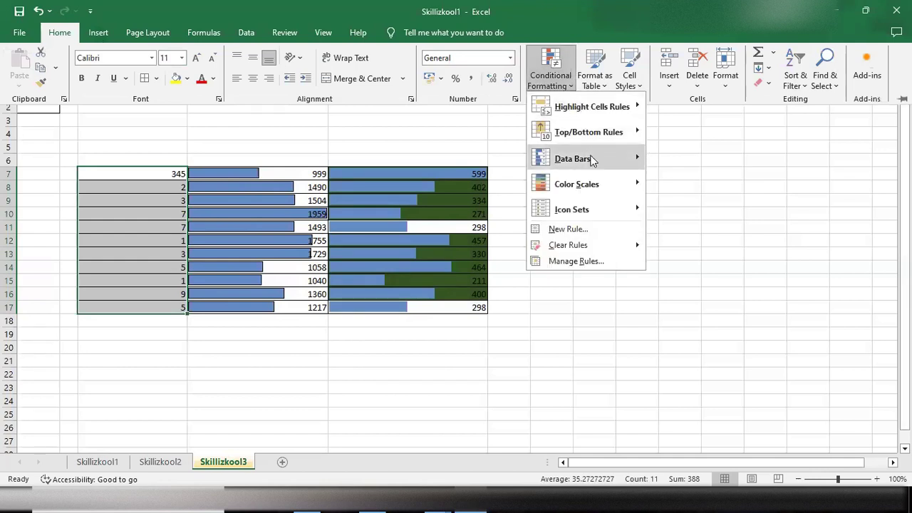
{"action": "mouse_move", "coordinate": [603, 186]}
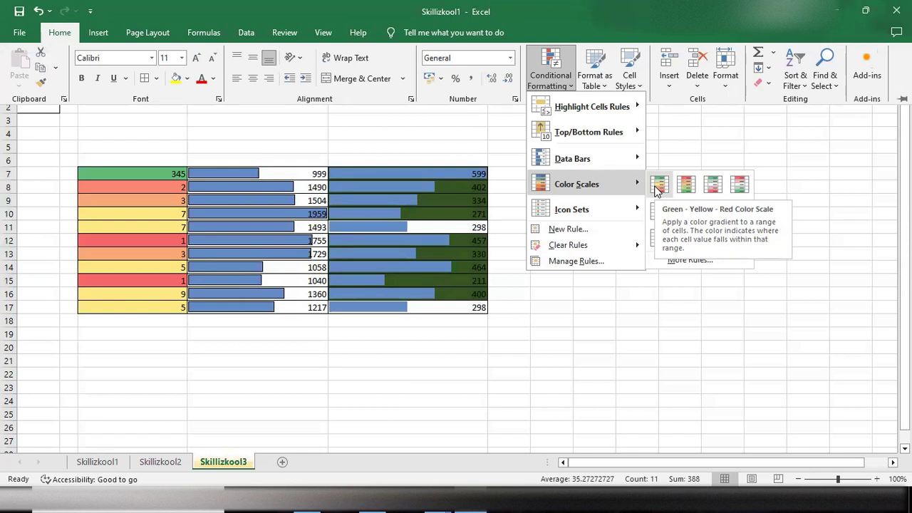
{"action": "left_click", "coordinate": [657, 185]}
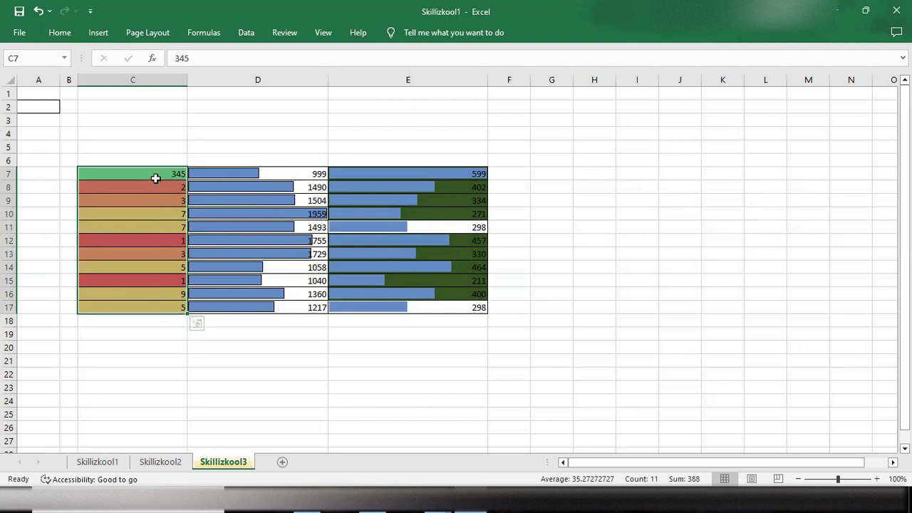
- Apply a new 2-Color Scale rule to C7:C17 with the default orange minimum and light yellow maximum colors
{"action": "left_click", "coordinate": [59, 33]}
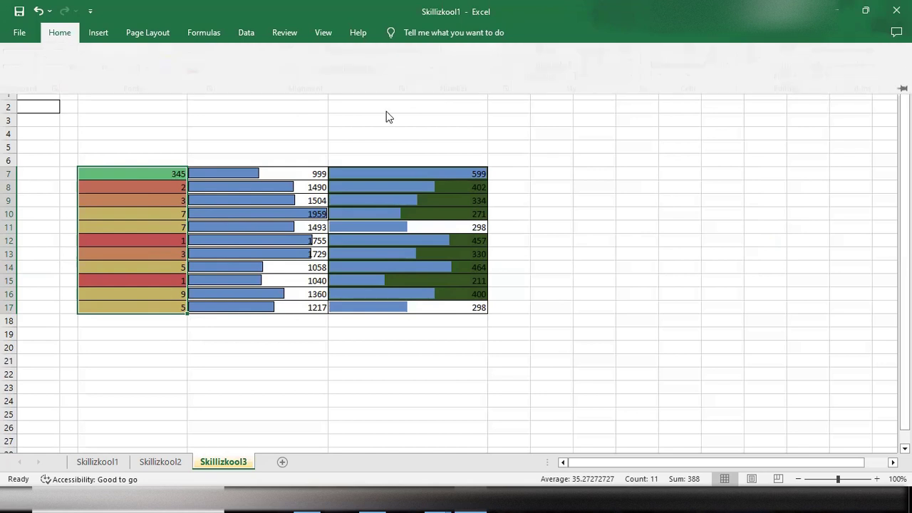
{"action": "left_click", "coordinate": [553, 75]}
{"action": "mouse_move", "coordinate": [609, 186]}
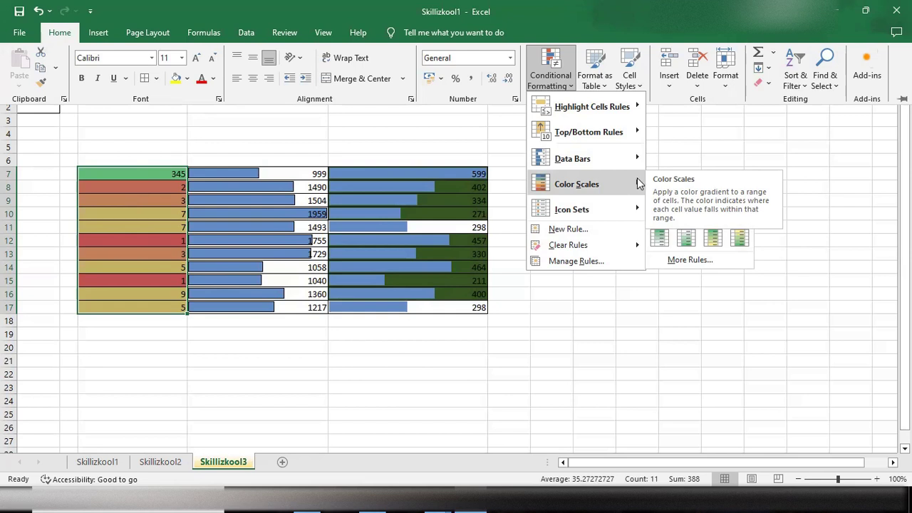
{"action": "mouse_move", "coordinate": [634, 158]}
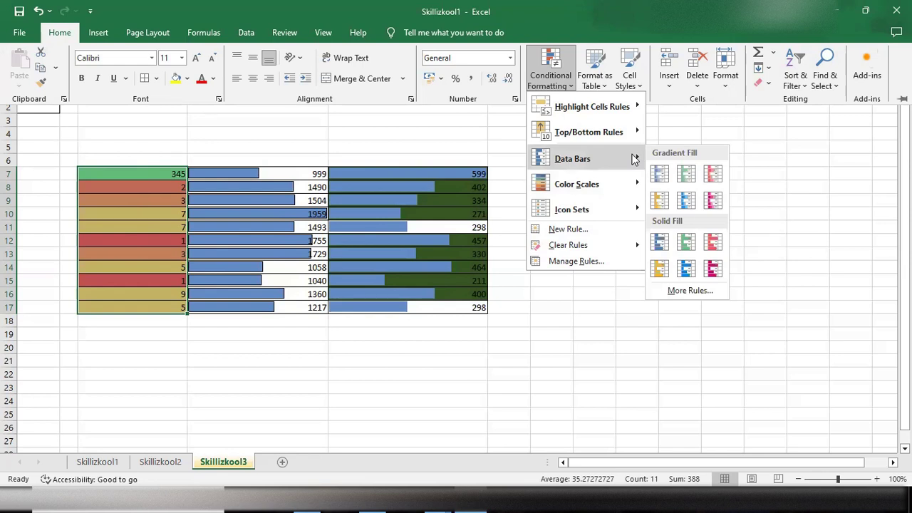
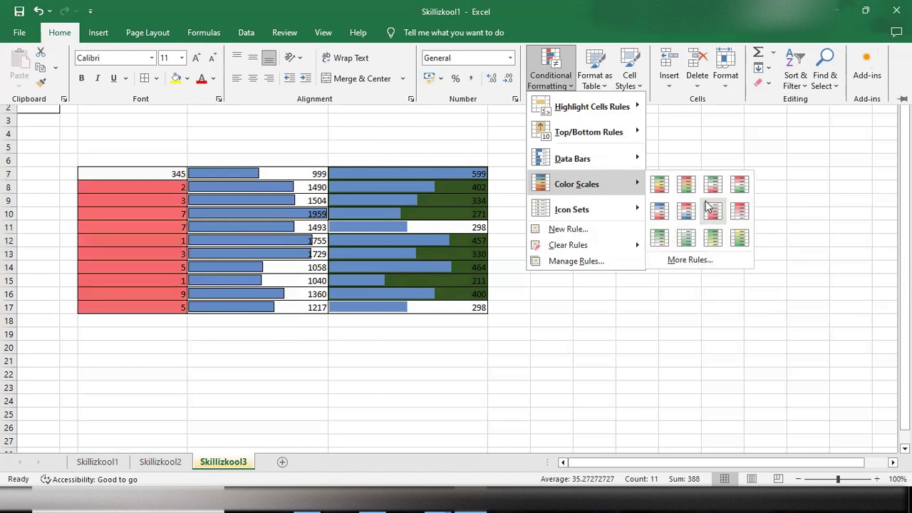
{"action": "left_click", "coordinate": [680, 261]}
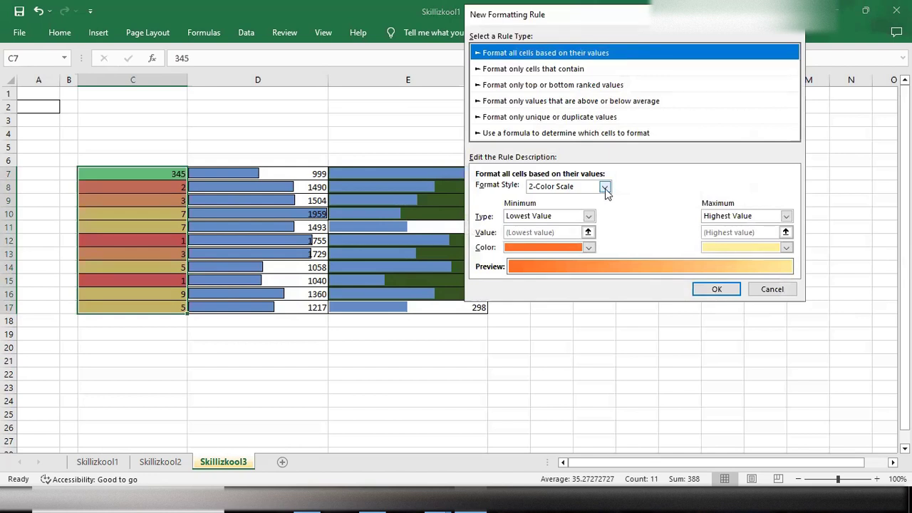
{"action": "left_click", "coordinate": [604, 188]}
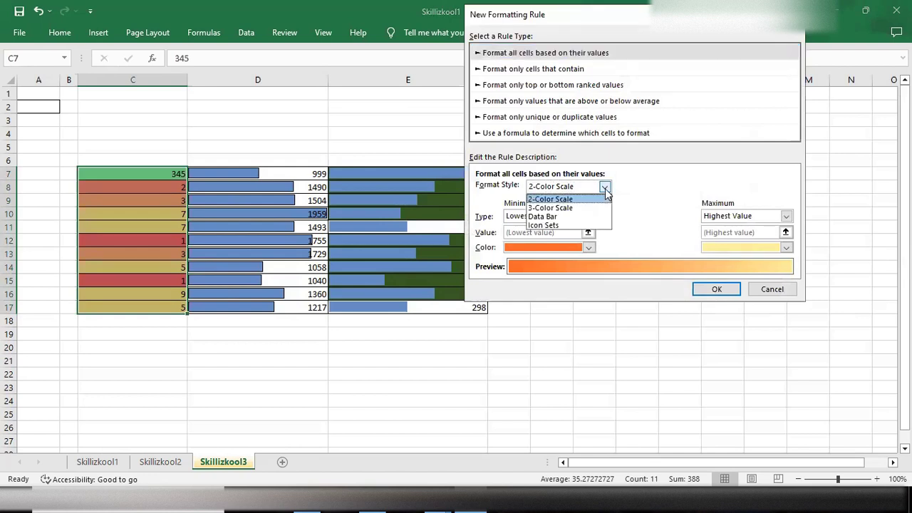
{"action": "left_click", "coordinate": [606, 193]}
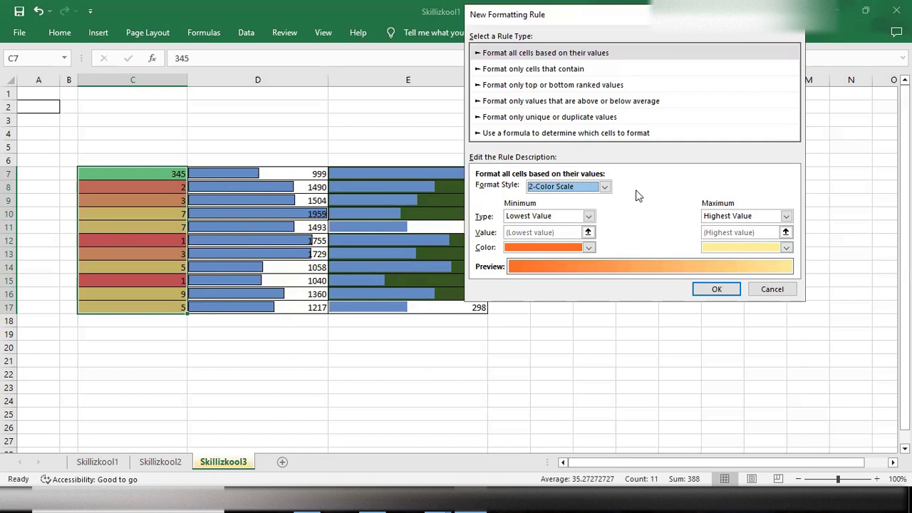
{"action": "left_click", "coordinate": [717, 289]}
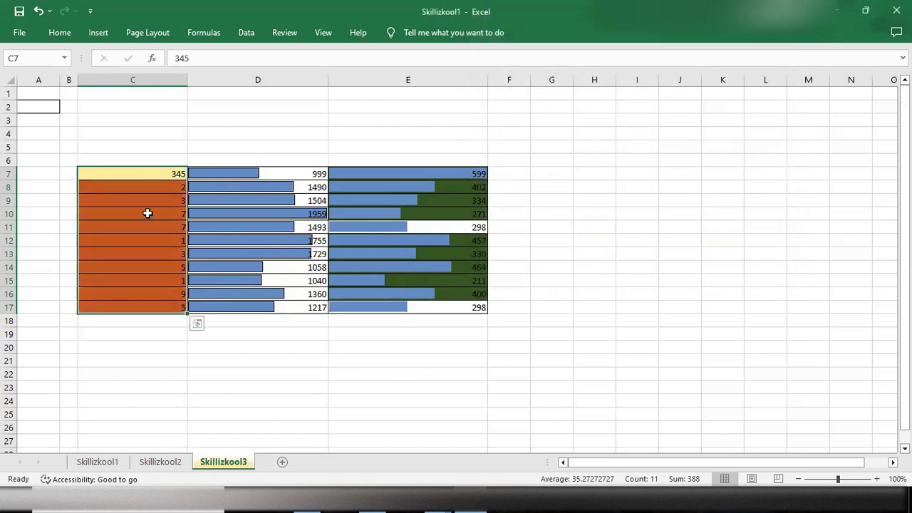
- Apply a new 2-Color Scale rule to C7:C17 with a gold minimum color and a blue maximum color
{"action": "left_click", "coordinate": [54, 34]}
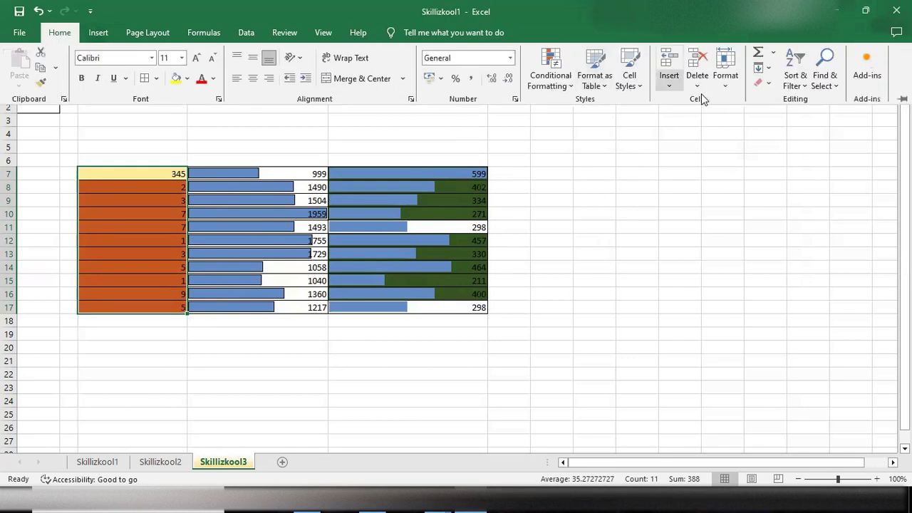
{"action": "left_click", "coordinate": [560, 80]}
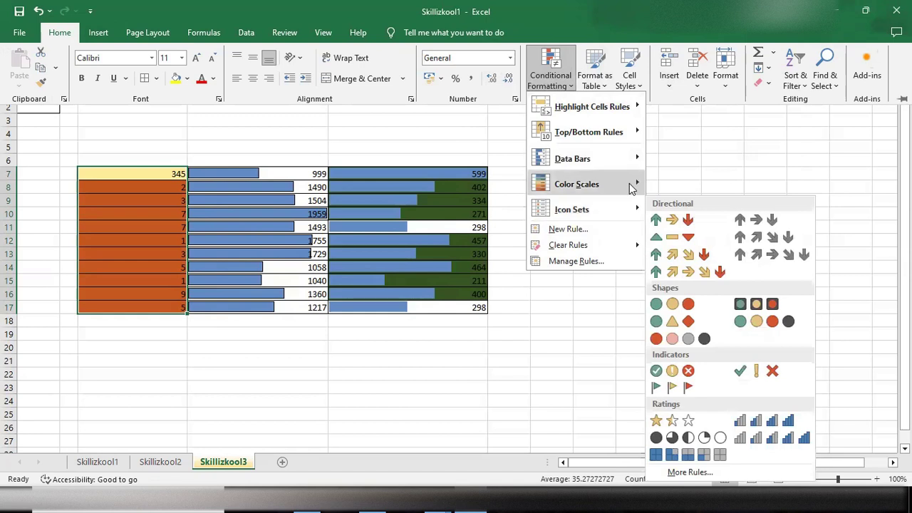
{"action": "mouse_move", "coordinate": [635, 183]}
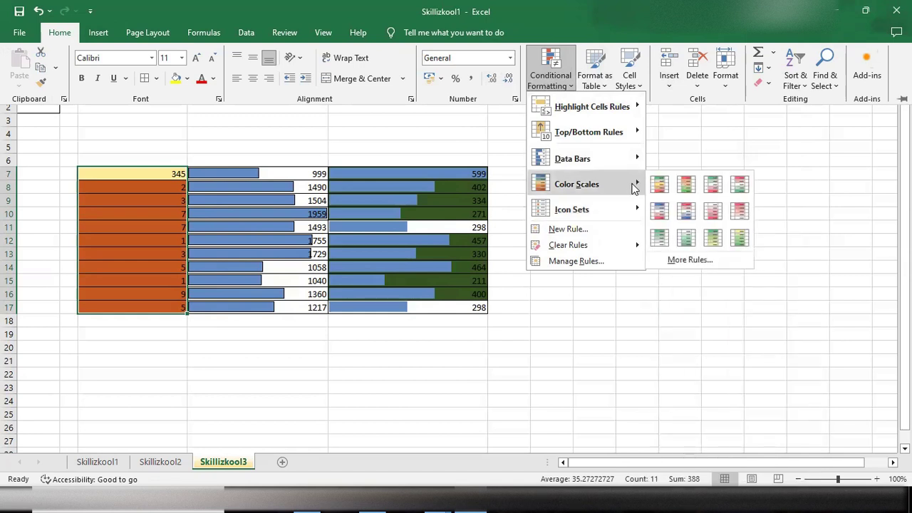
{"action": "left_click", "coordinate": [681, 261]}
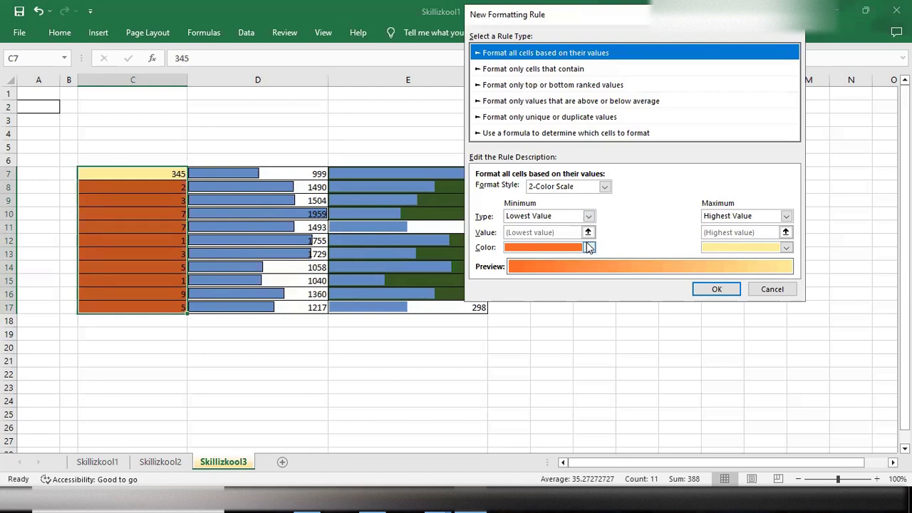
{"action": "left_click", "coordinate": [588, 247]}
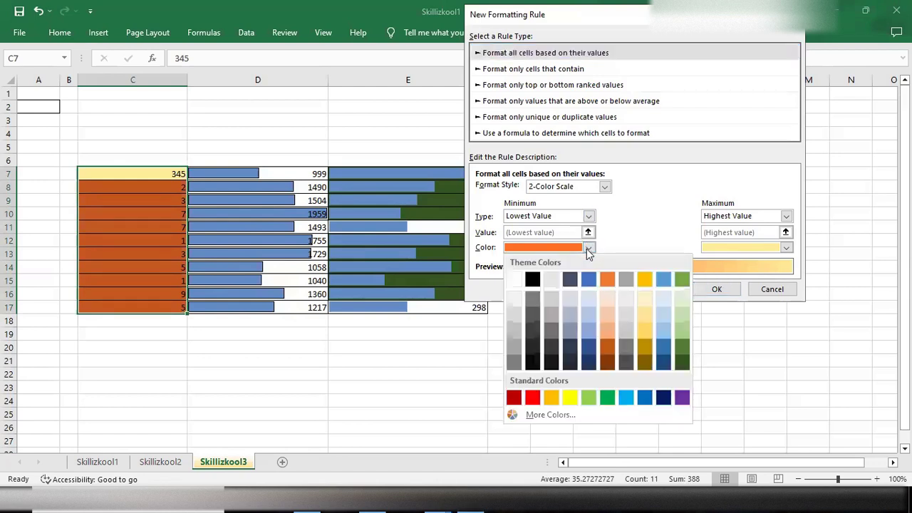
{"action": "left_click", "coordinate": [644, 275]}
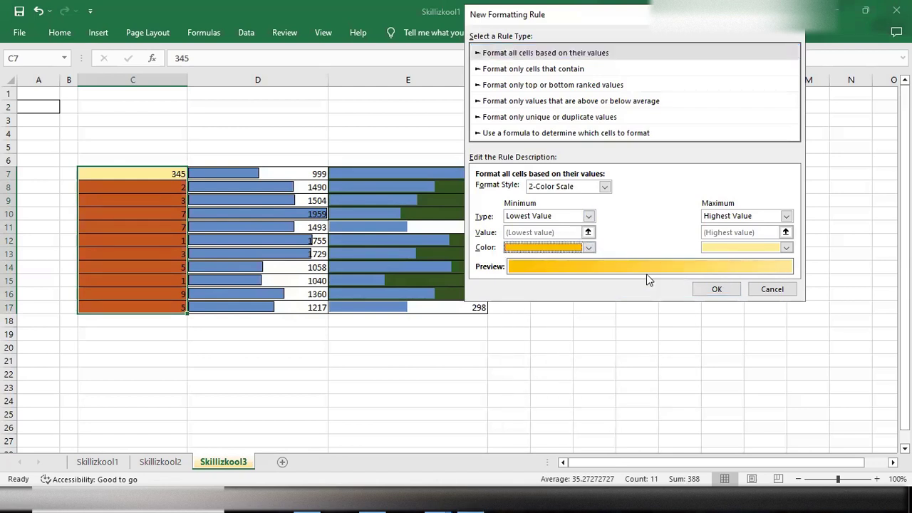
{"action": "left_click", "coordinate": [787, 247]}
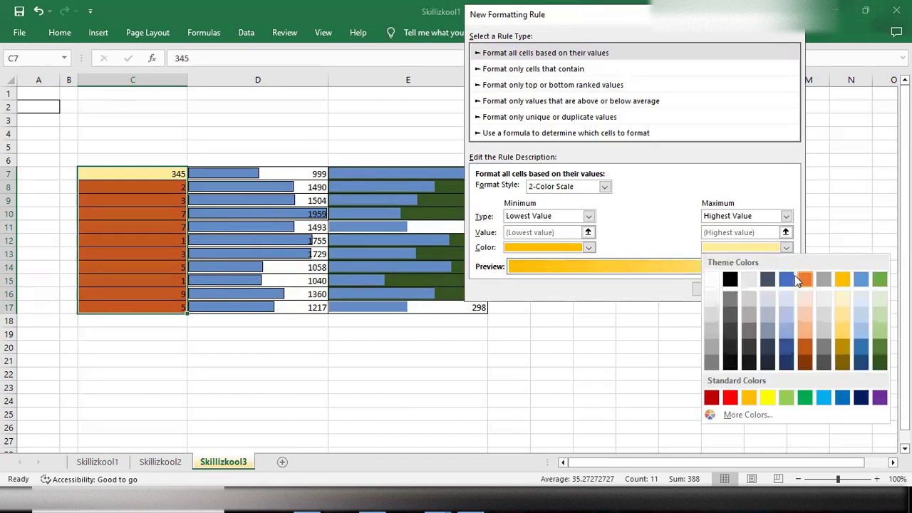
{"action": "left_click", "coordinate": [787, 279]}
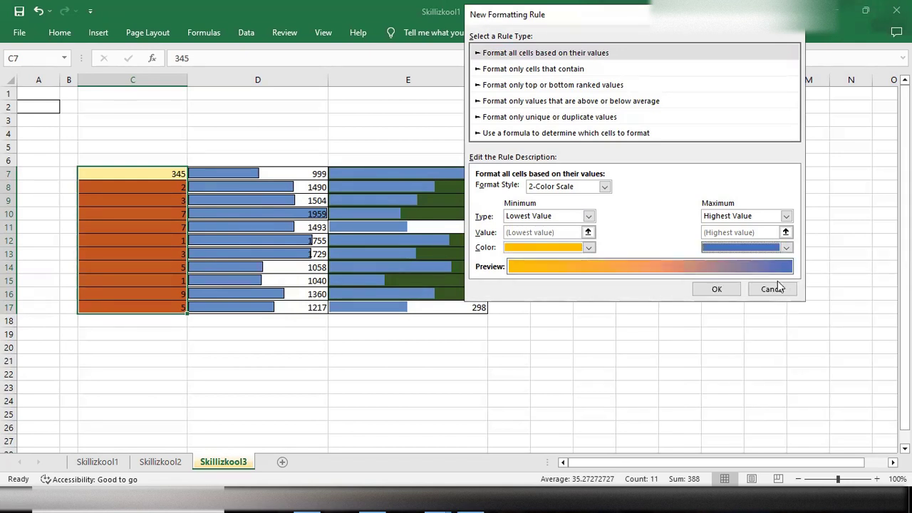
{"action": "left_click", "coordinate": [716, 293]}
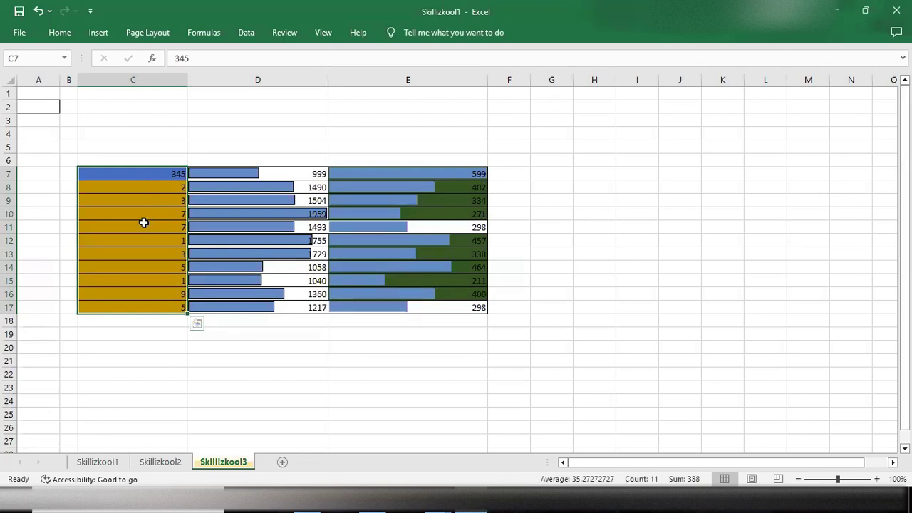
- Apply a new 3-Color Scale rule to C7:C17 with a Percentile midpoint of 50 and the default red, yellow and green colors
{"action": "left_click", "coordinate": [69, 37]}
{"action": "left_click", "coordinate": [556, 78]}
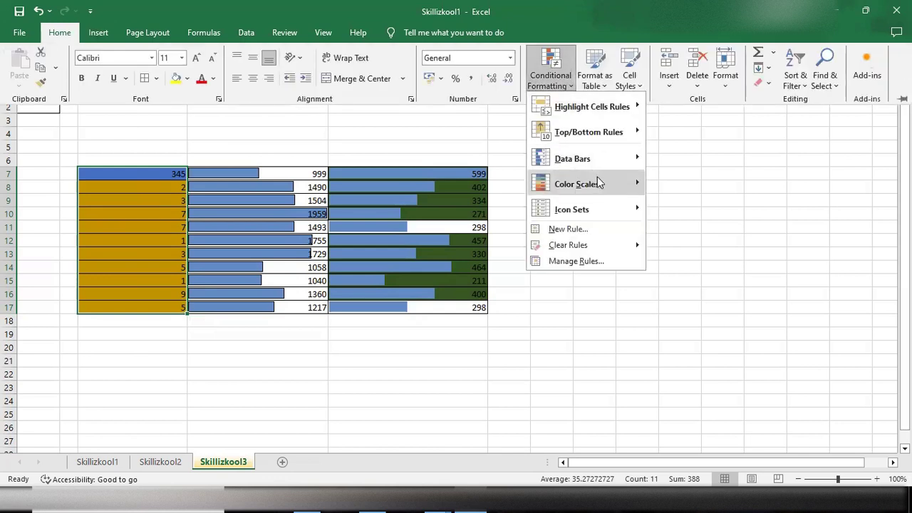
{"action": "mouse_move", "coordinate": [599, 183]}
{"action": "left_click", "coordinate": [688, 259]}
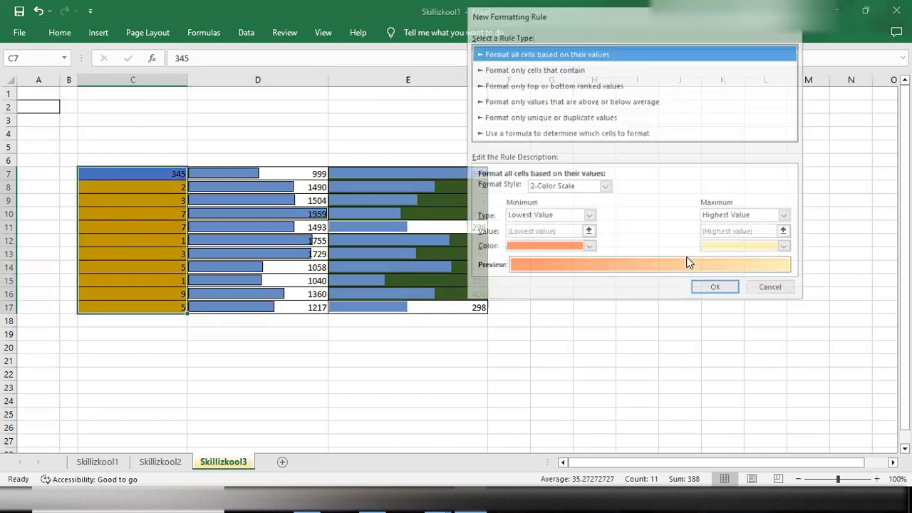
{"action": "left_click", "coordinate": [604, 186]}
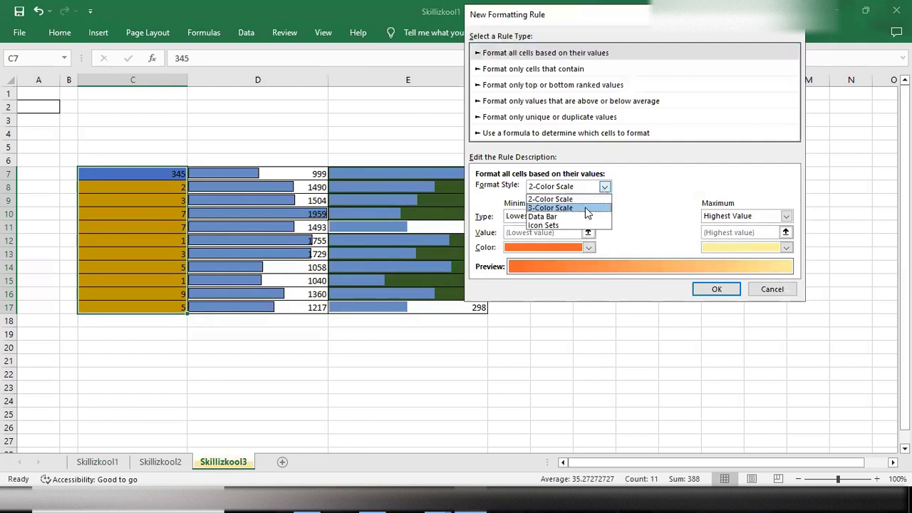
{"action": "left_click", "coordinate": [582, 208]}
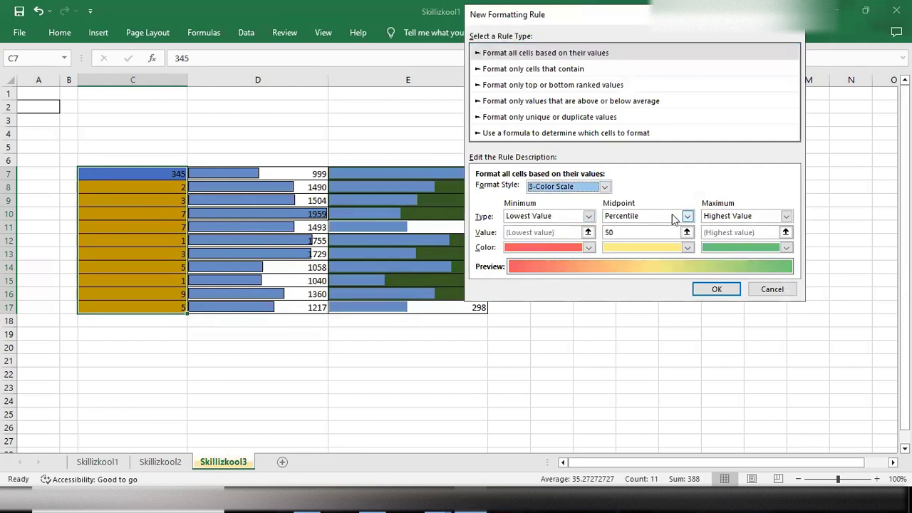
{"action": "left_click", "coordinate": [687, 216]}
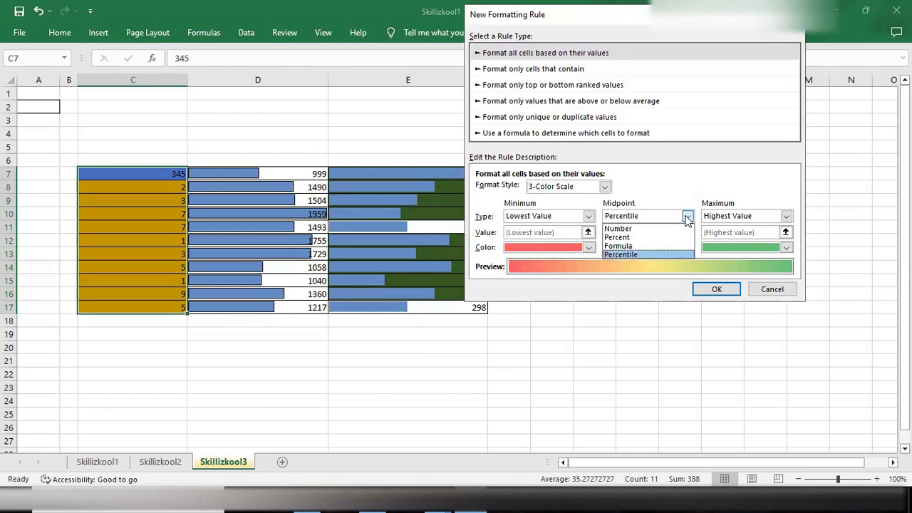
{"action": "left_click", "coordinate": [649, 254]}
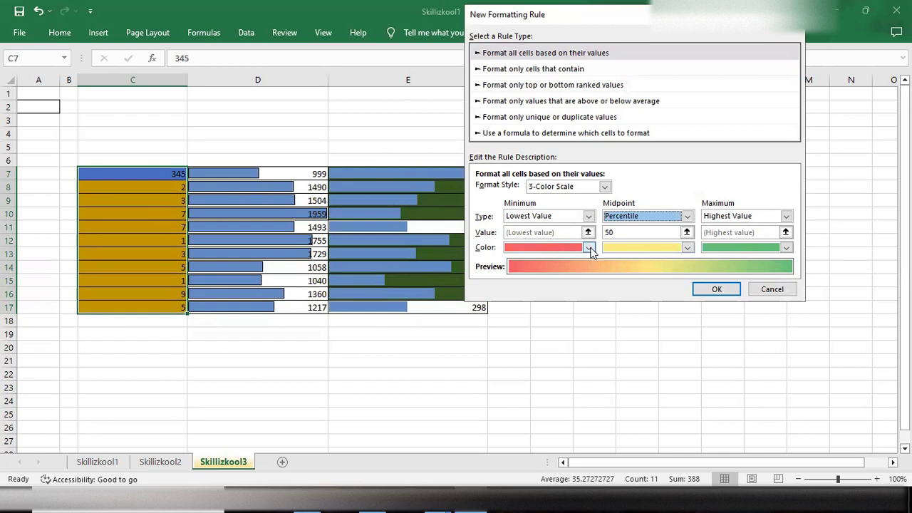
{"action": "left_click", "coordinate": [712, 289]}
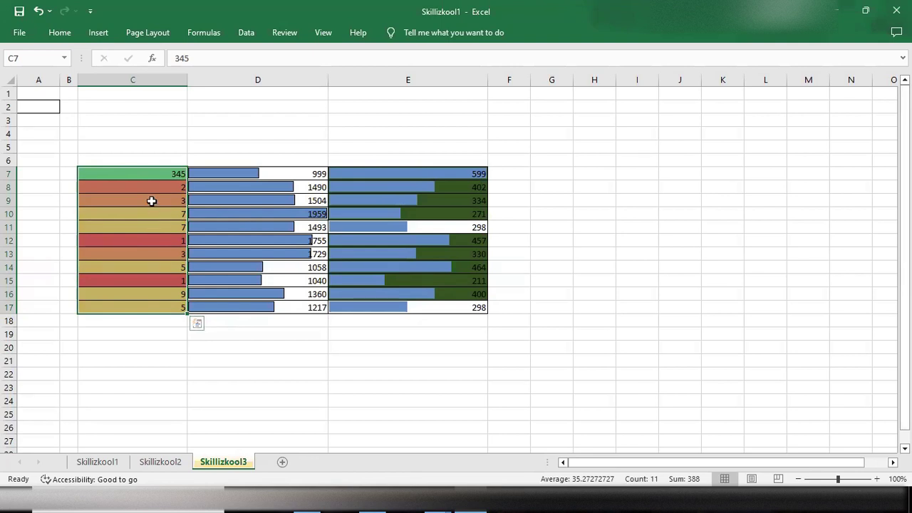
- Examine the 3-Color Scale settings and the other format styles for a new color scale rule, and leave without applying it
{"action": "left_click", "coordinate": [60, 32]}
{"action": "left_click", "coordinate": [551, 77]}
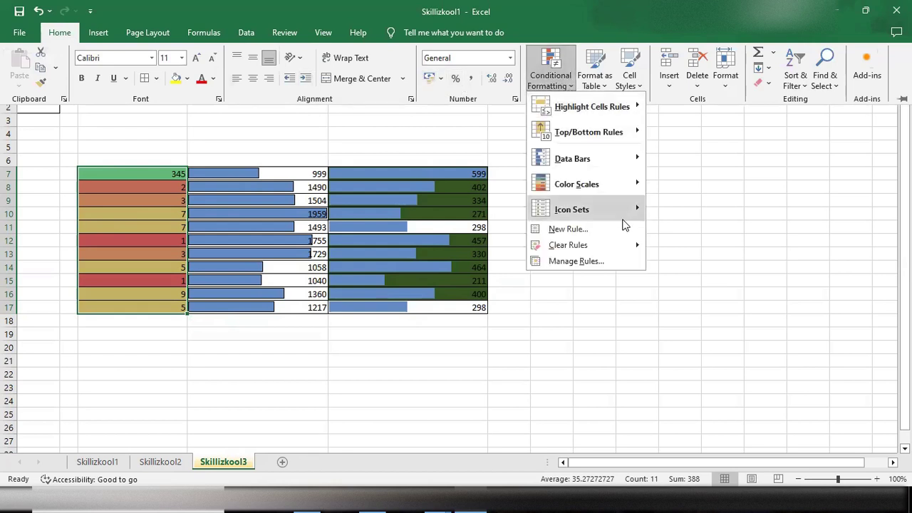
{"action": "mouse_move", "coordinate": [634, 185]}
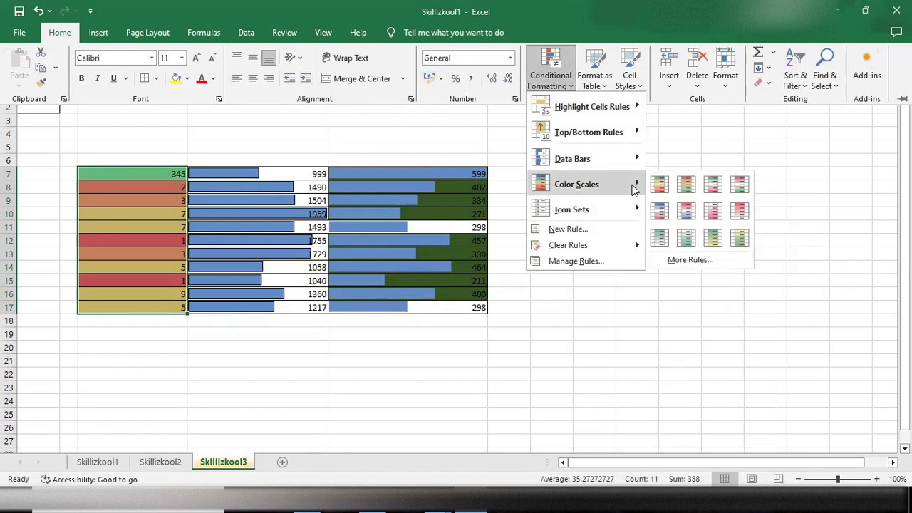
{"action": "left_click", "coordinate": [689, 259]}
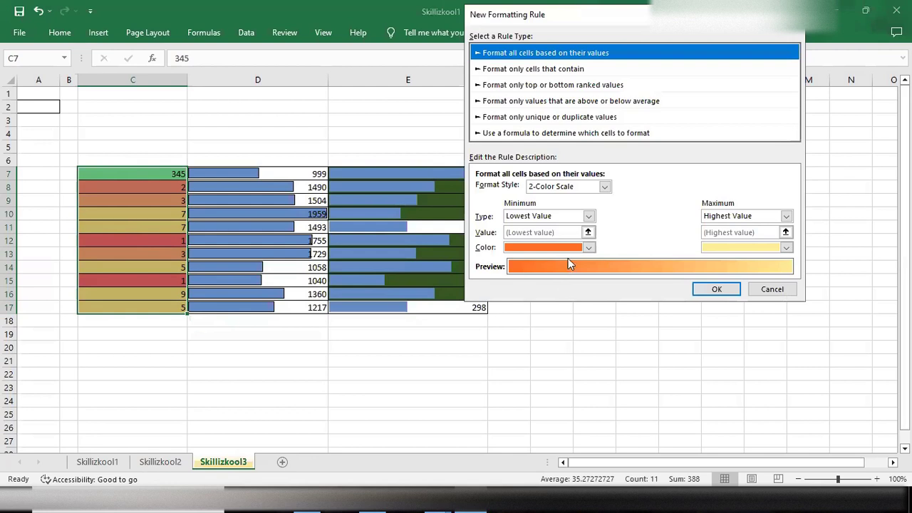
{"action": "left_click", "coordinate": [606, 187]}
{"action": "left_click", "coordinate": [570, 208]}
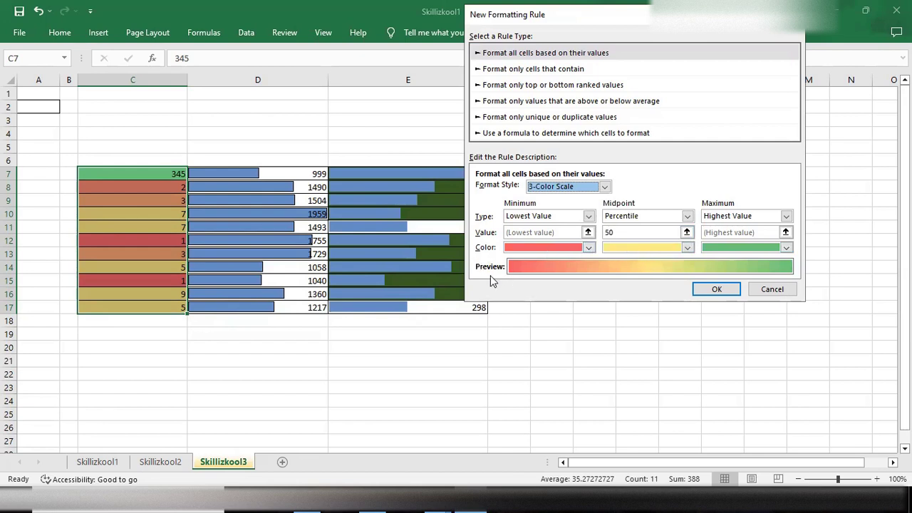
{"action": "left_click", "coordinate": [605, 186]}
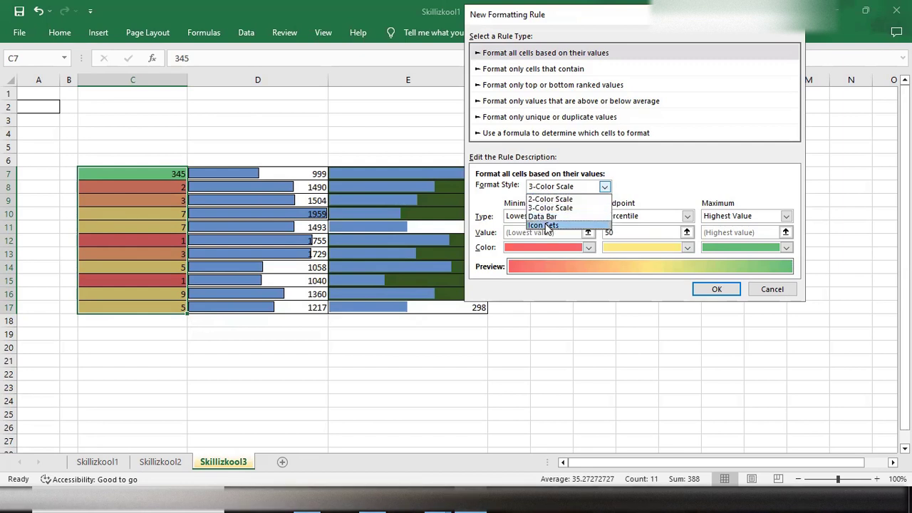
{"action": "left_click", "coordinate": [802, 32]}
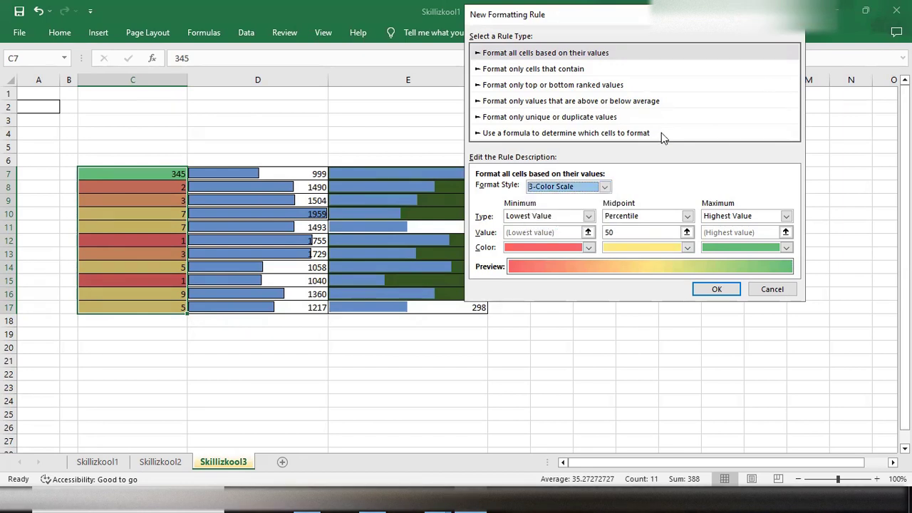
{"action": "key", "text": "Escape"}
{"action": "left_click", "coordinate": [60, 32]}
{"action": "left_click", "coordinate": [550, 75]}
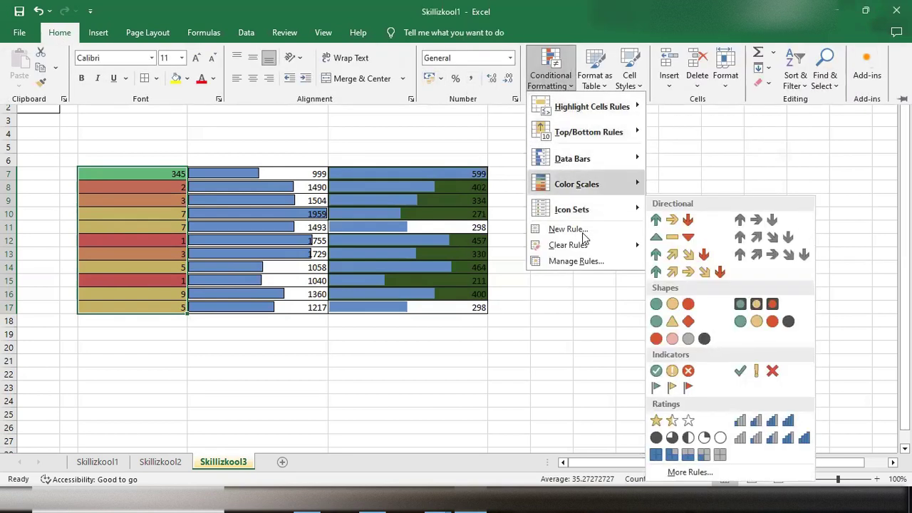
{"action": "mouse_move", "coordinate": [631, 207]}
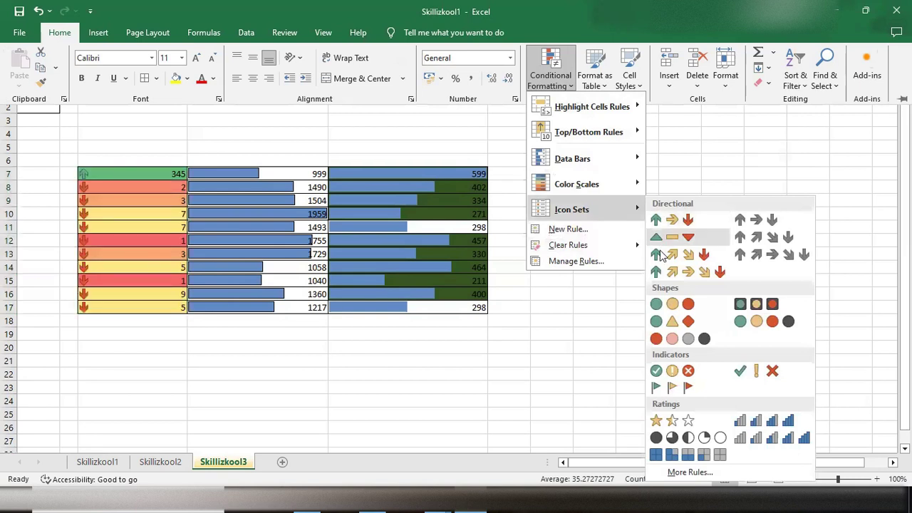
{"action": "mouse_move", "coordinate": [633, 184]}
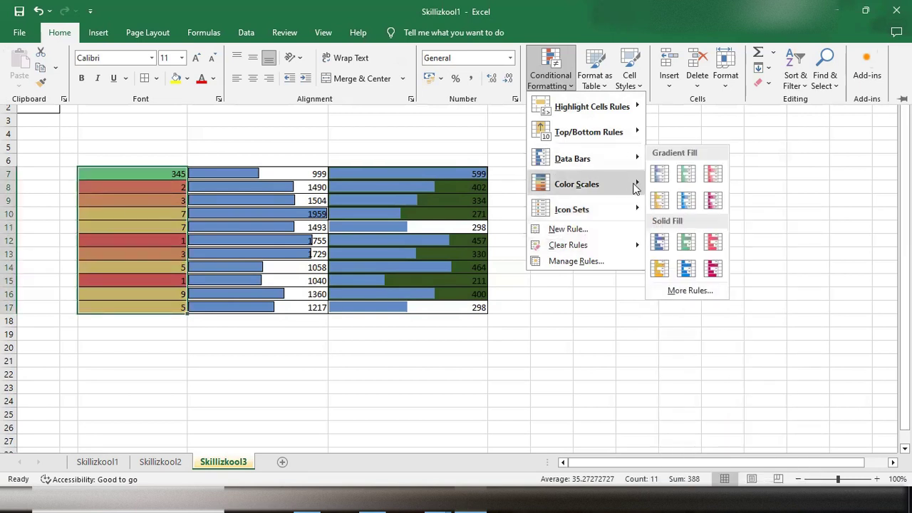
{"action": "left_click", "coordinate": [690, 261]}
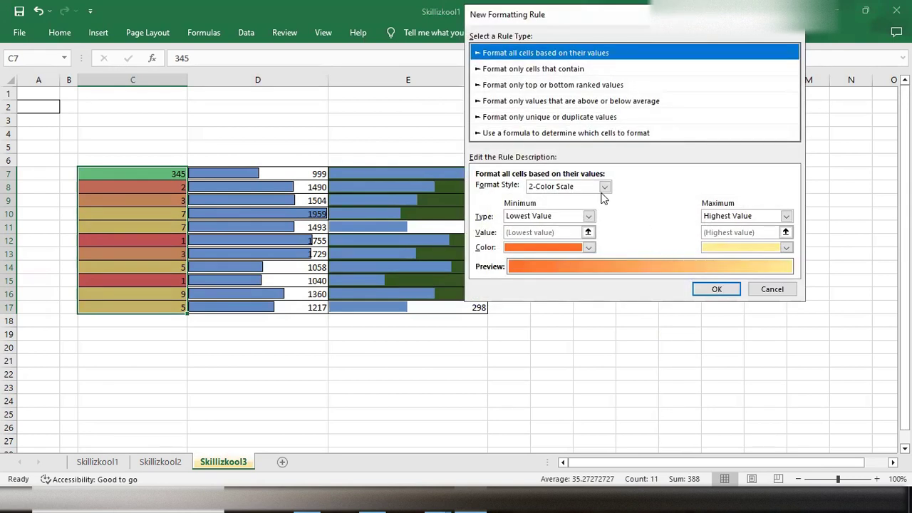
{"action": "left_click", "coordinate": [798, 15]}
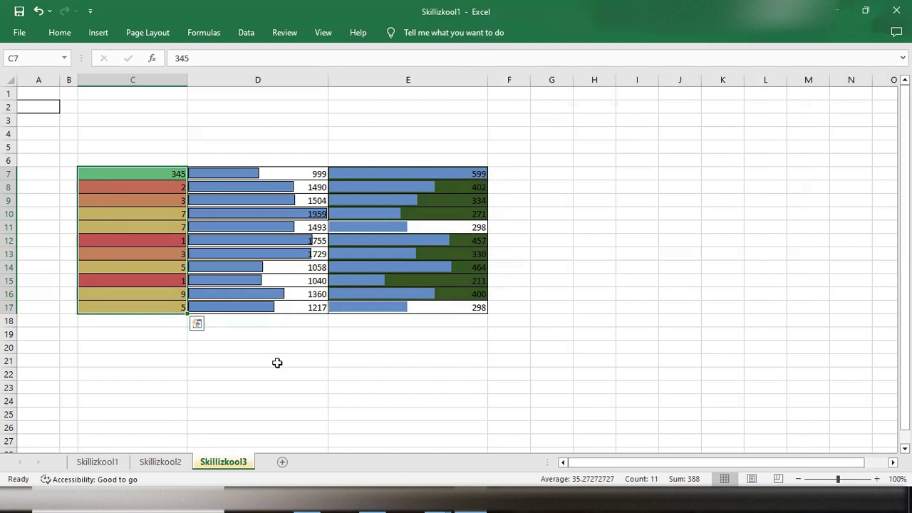
{"action": "left_click", "coordinate": [244, 342]}
{"action": "key", "text": "Up"}
{"action": "key", "text": "Up"}
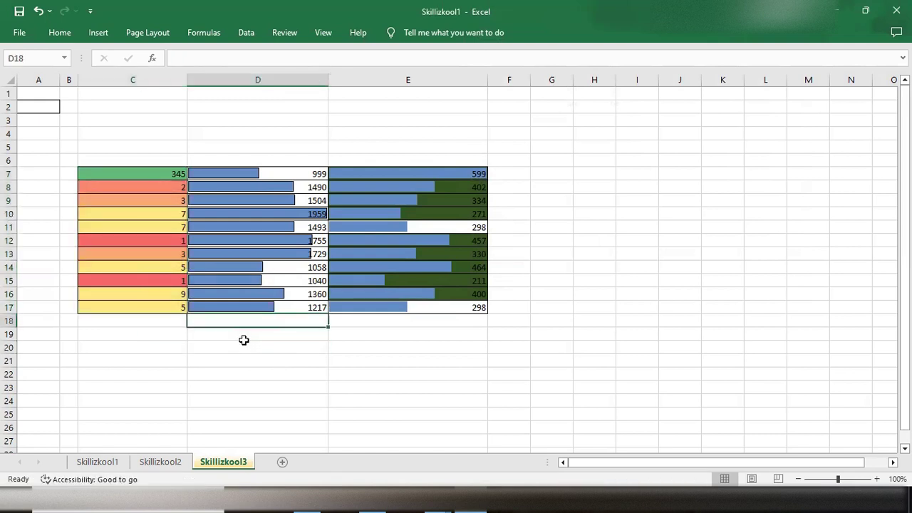
- Enter =RANDBETWEEN(100,200) in cell D21 and fill the formula down to D27
{"action": "double_click", "coordinate": [224, 359]}
{"action": "type", "text": "=r"}
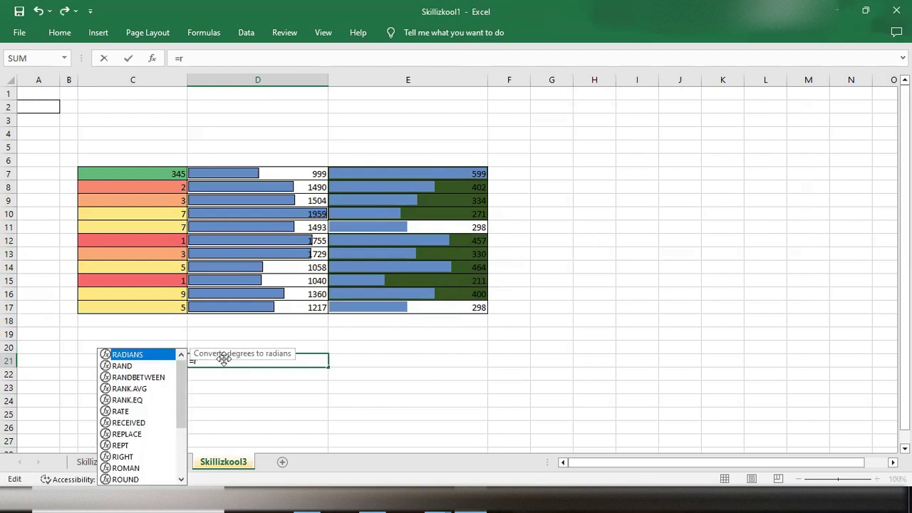
{"action": "left_click", "coordinate": [134, 377]}
{"action": "double_click", "coordinate": [134, 378]}
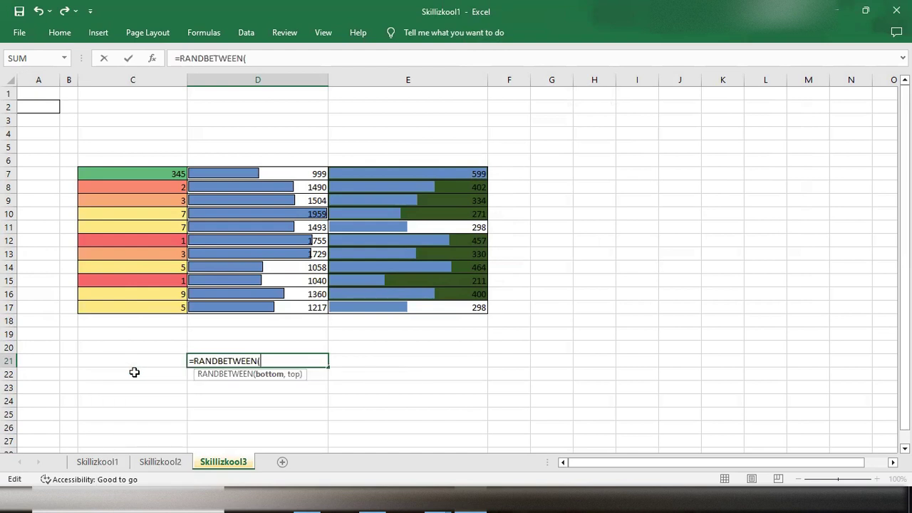
{"action": "type", "text": "100,"}
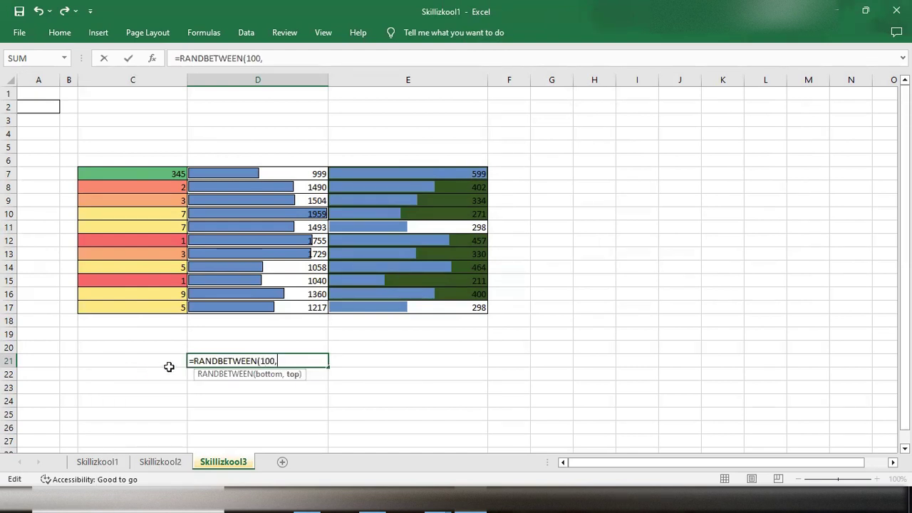
{"action": "type", "text": "200)"}
{"action": "key", "text": "Return"}
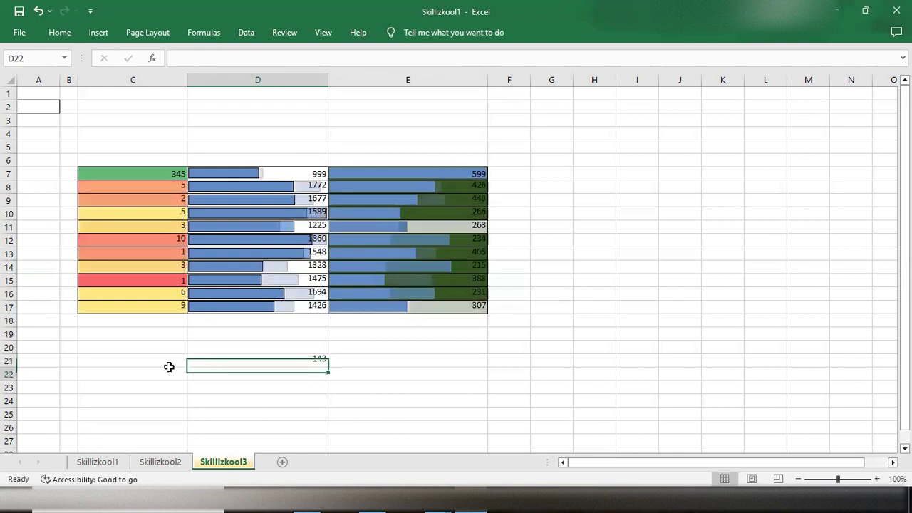
{"action": "left_click", "coordinate": [260, 362]}
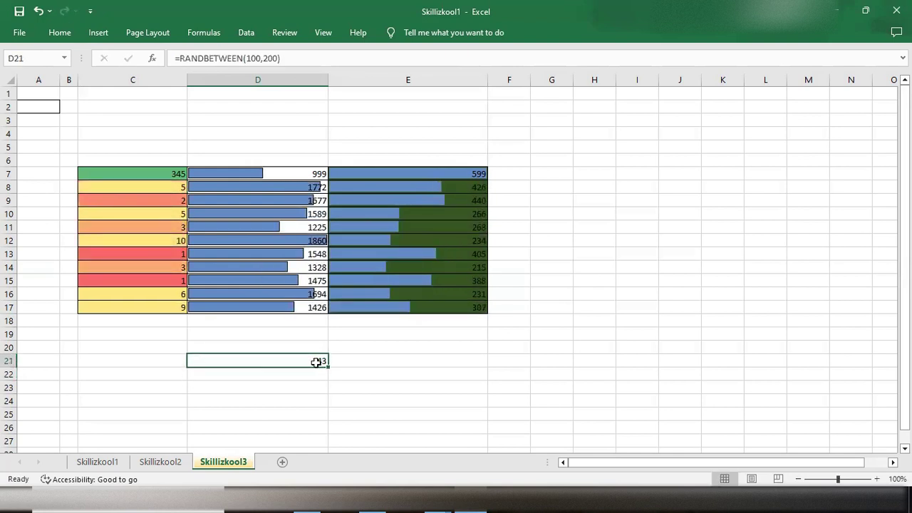
{"action": "left_click_drag", "start_coordinate": [325, 365], "coordinate": [330, 449]}
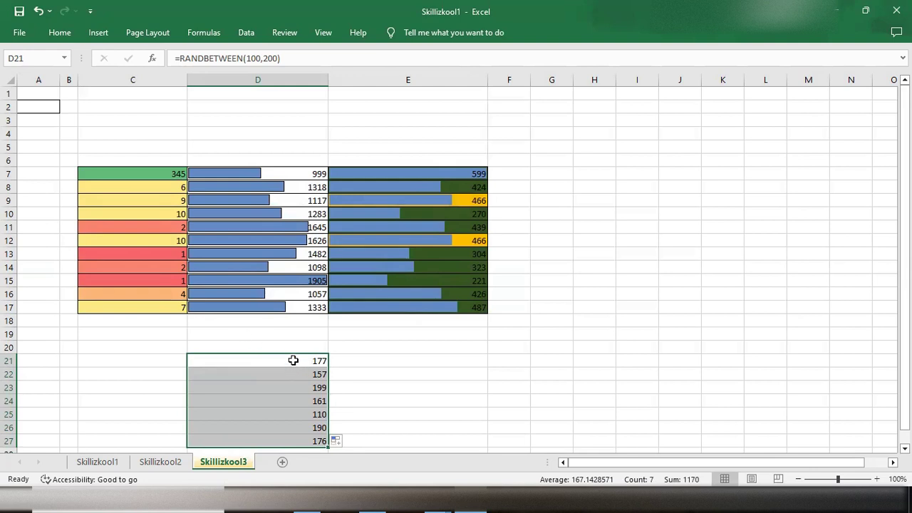
- Apply the directional icon set with three colored arrows to D21:D27
{"action": "scroll", "coordinate": [293, 361], "scroll_direction": "down", "scroll_amount": 1}
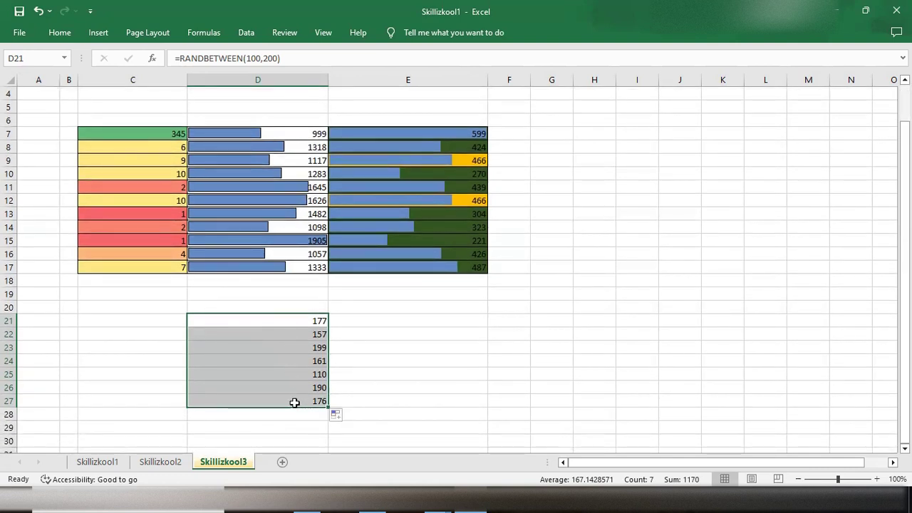
{"action": "left_click", "coordinate": [60, 32]}
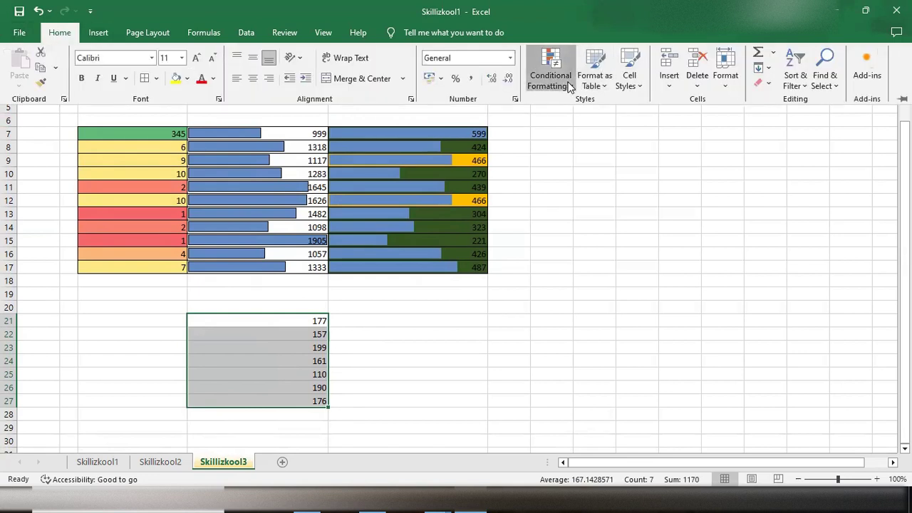
{"action": "left_click", "coordinate": [563, 82]}
{"action": "mouse_move", "coordinate": [602, 213]}
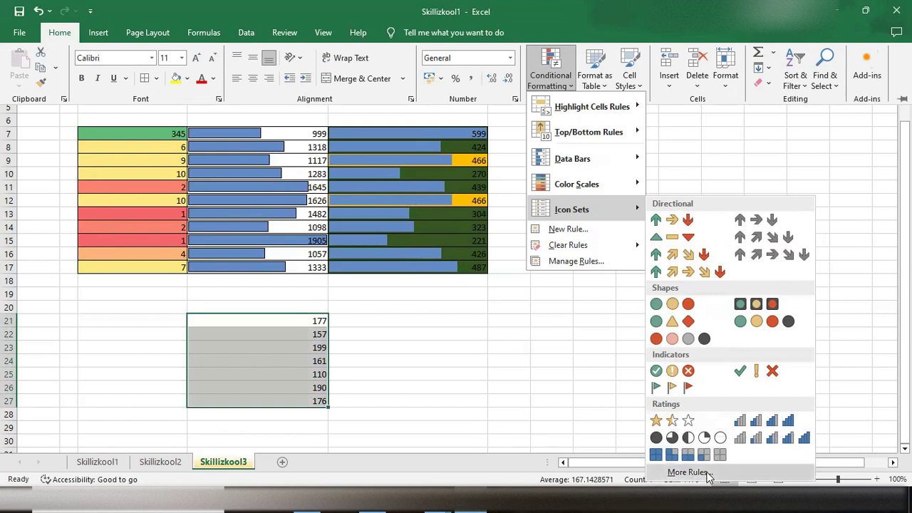
{"action": "left_click", "coordinate": [674, 221]}
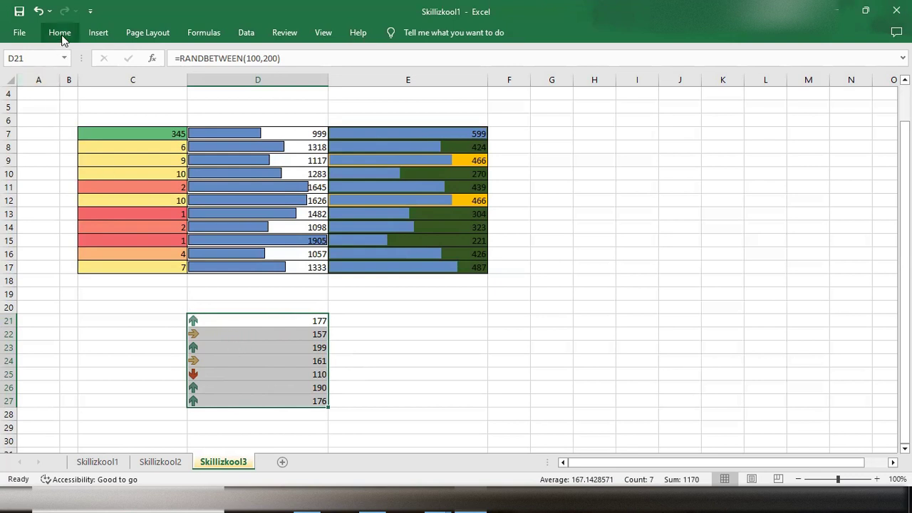
- Apply the 5 Arrows (Colored) icon set to D21:D27
{"action": "left_click", "coordinate": [62, 34]}
{"action": "left_click", "coordinate": [563, 82]}
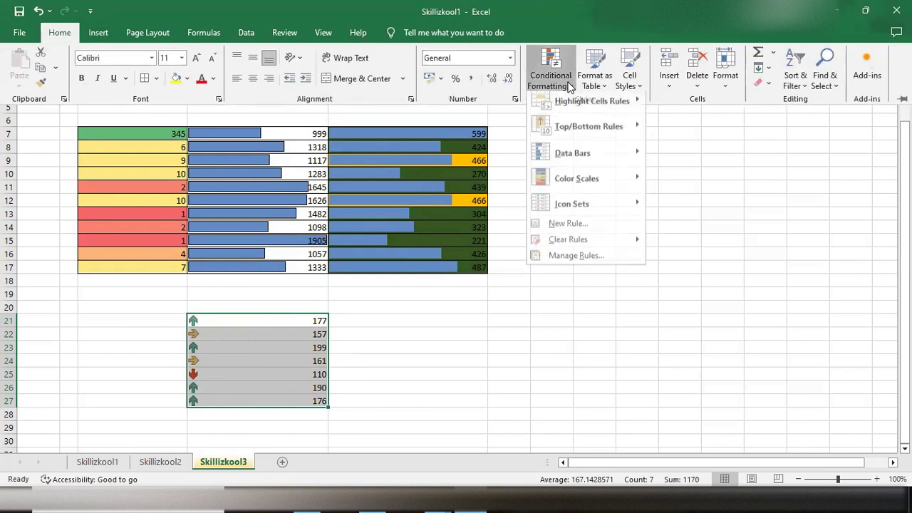
{"action": "mouse_move", "coordinate": [632, 211]}
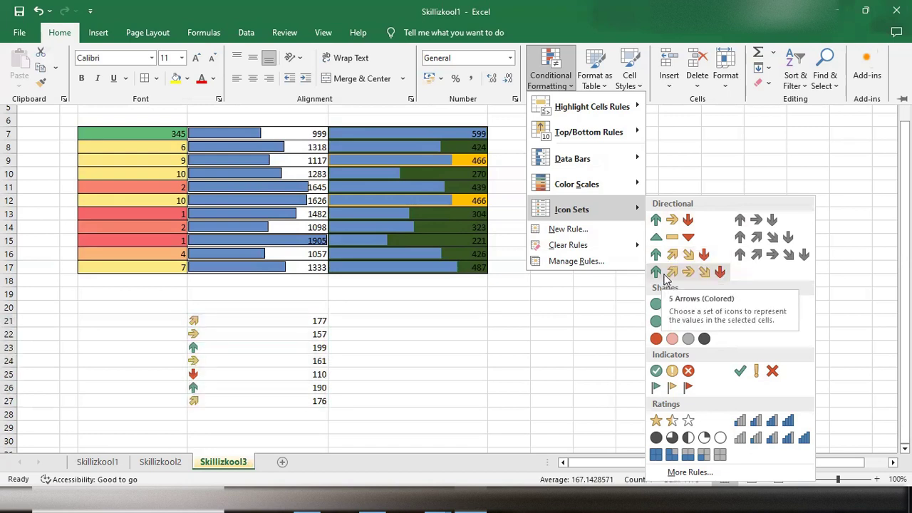
{"action": "left_click", "coordinate": [665, 277]}
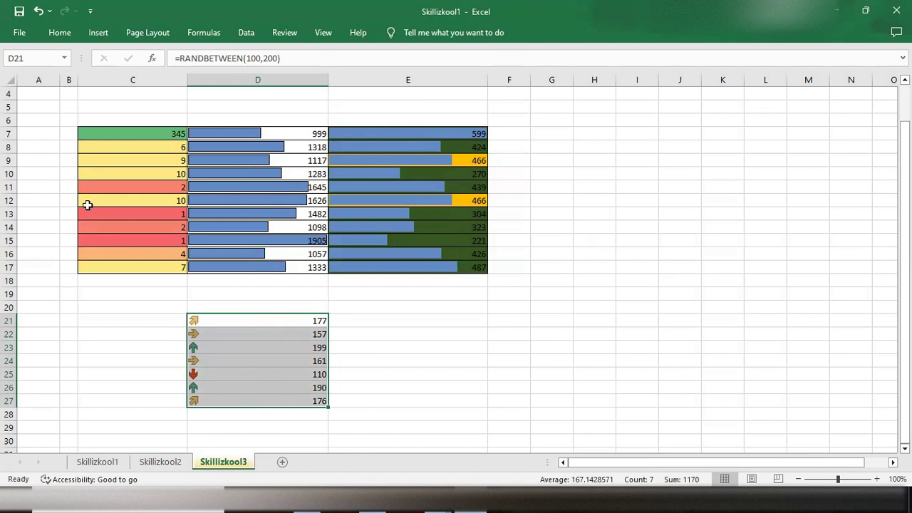
- Start a custom conditional formatting rule for D21:D27 with the Icon Sets format style
{"action": "left_click", "coordinate": [60, 36]}
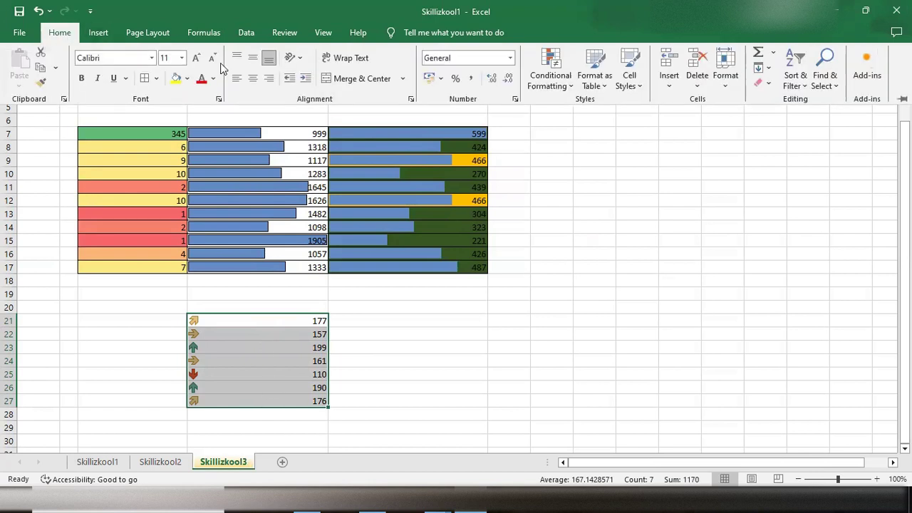
{"action": "left_click", "coordinate": [572, 81]}
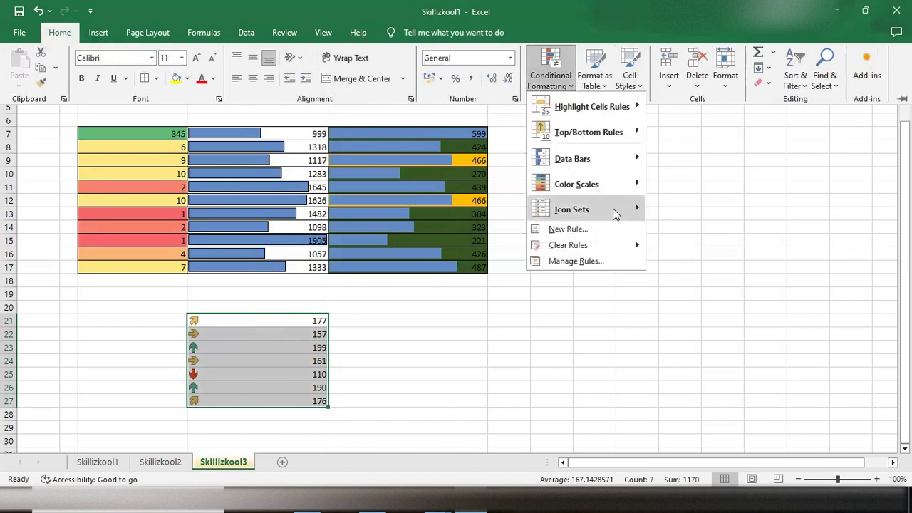
{"action": "mouse_move", "coordinate": [621, 211]}
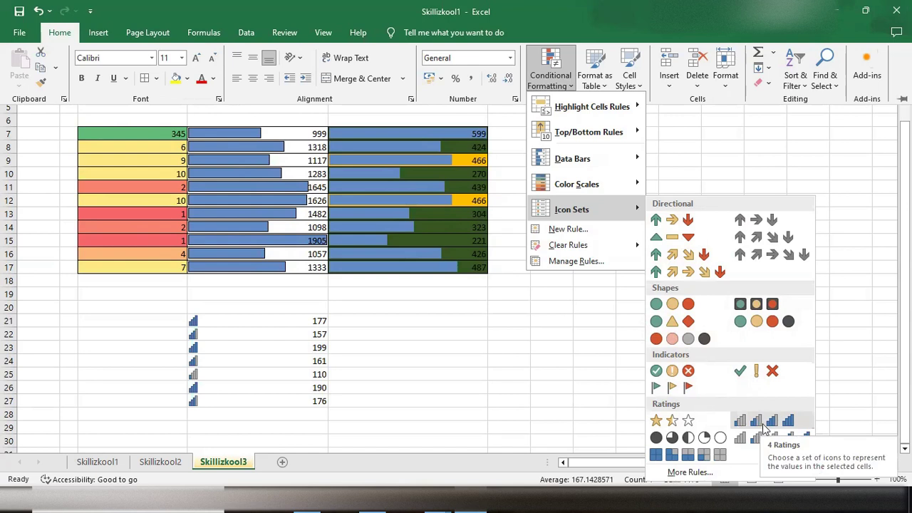
{"action": "left_click", "coordinate": [689, 473]}
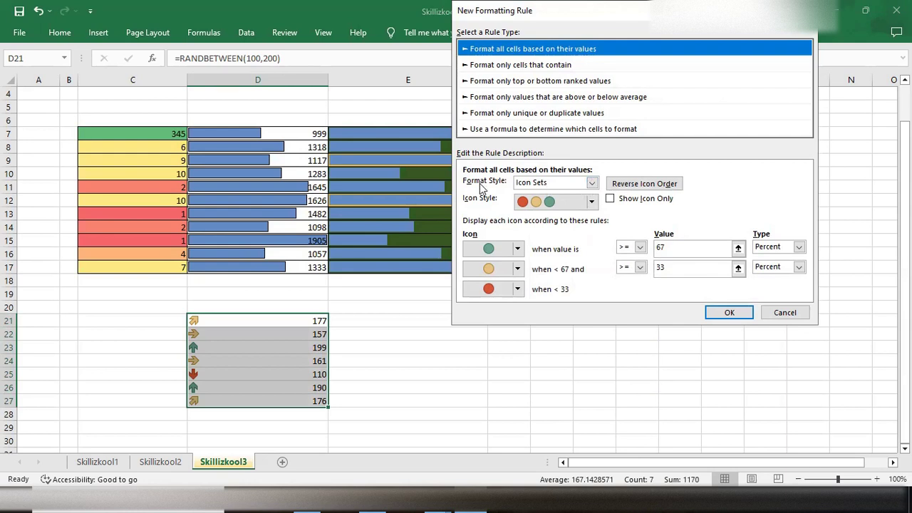
{"action": "left_click", "coordinate": [591, 183]}
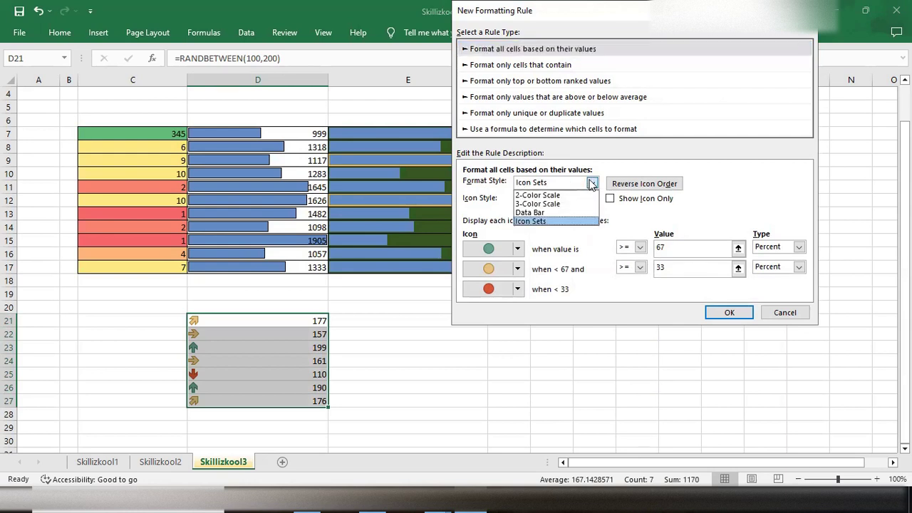
{"action": "left_click", "coordinate": [539, 222]}
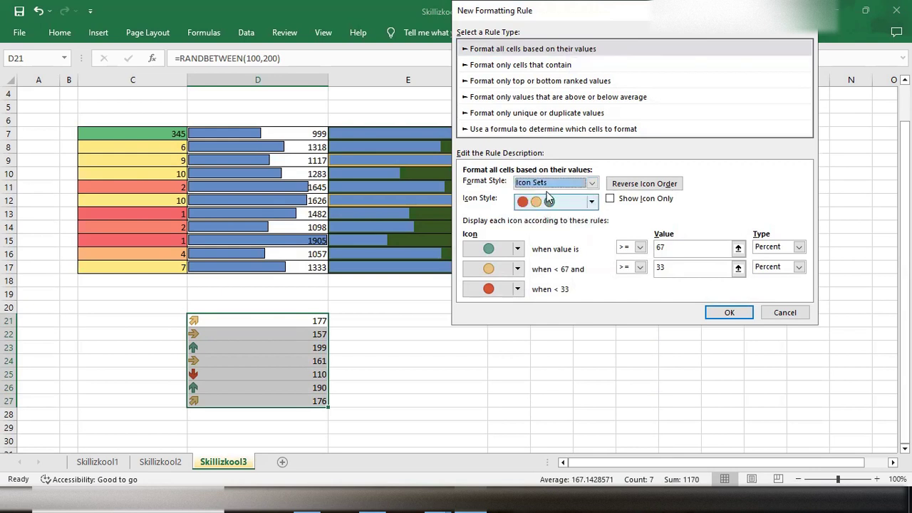
- Choose the icon style with three colored arrows (red, yellow, green) for the new rule
{"action": "left_click", "coordinate": [591, 202]}
{"action": "scroll", "coordinate": [566, 262], "scroll_direction": "down", "scroll_amount": 1}
{"action": "scroll", "coordinate": [558, 260], "scroll_direction": "up", "scroll_amount": 2}
{"action": "scroll", "coordinate": [553, 249], "scroll_direction": "down", "scroll_amount": 5}
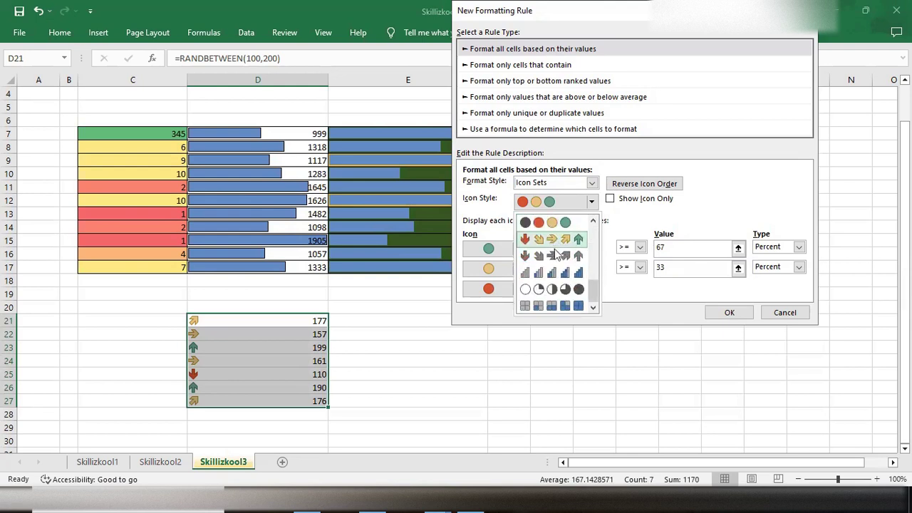
{"action": "scroll", "coordinate": [557, 272], "scroll_direction": "up", "scroll_amount": 5}
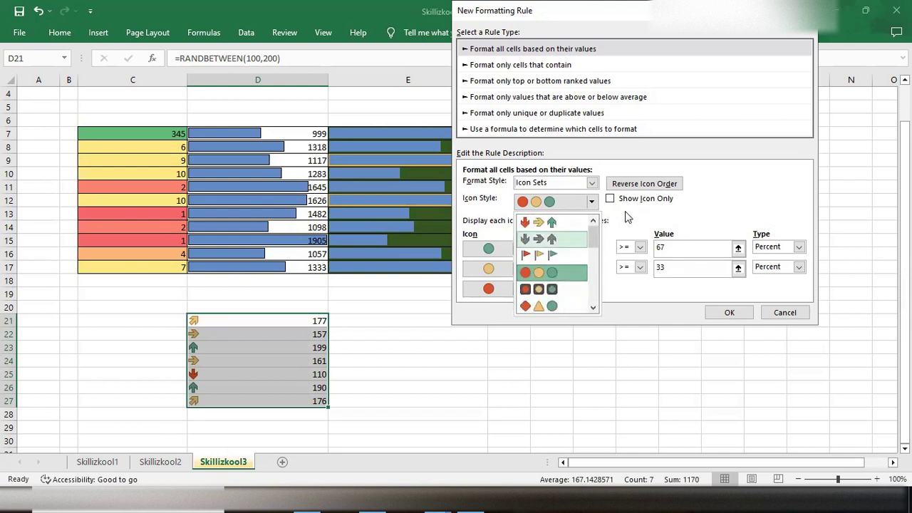
{"action": "left_click", "coordinate": [548, 273]}
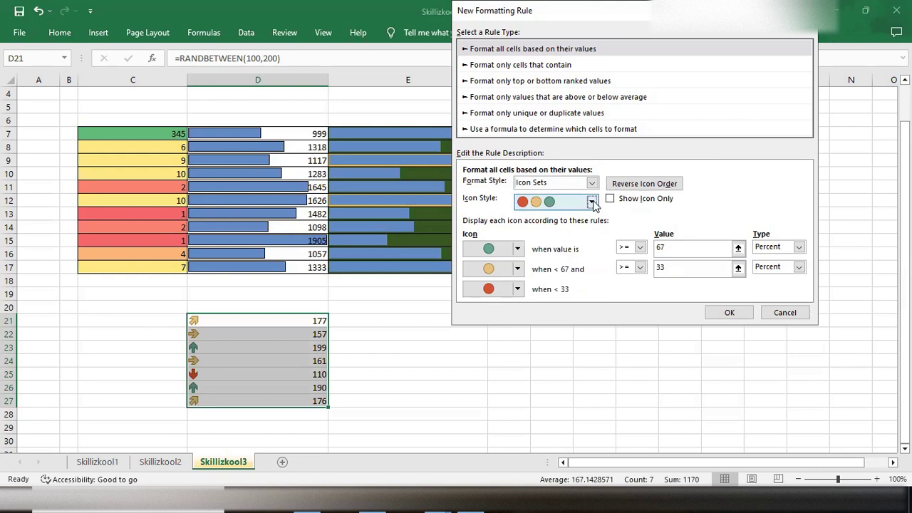
{"action": "left_click", "coordinate": [593, 201]}
{"action": "scroll", "coordinate": [558, 250], "scroll_direction": "up", "scroll_amount": 3}
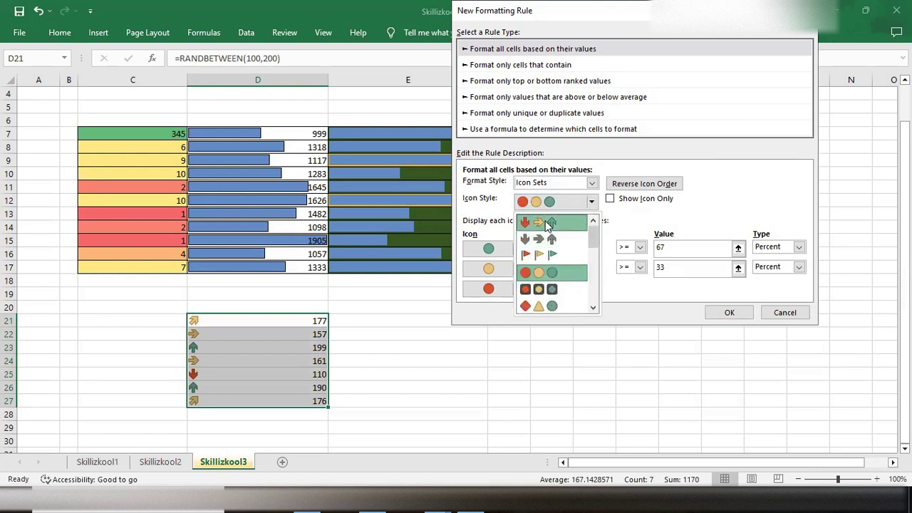
{"action": "left_click", "coordinate": [547, 223]}
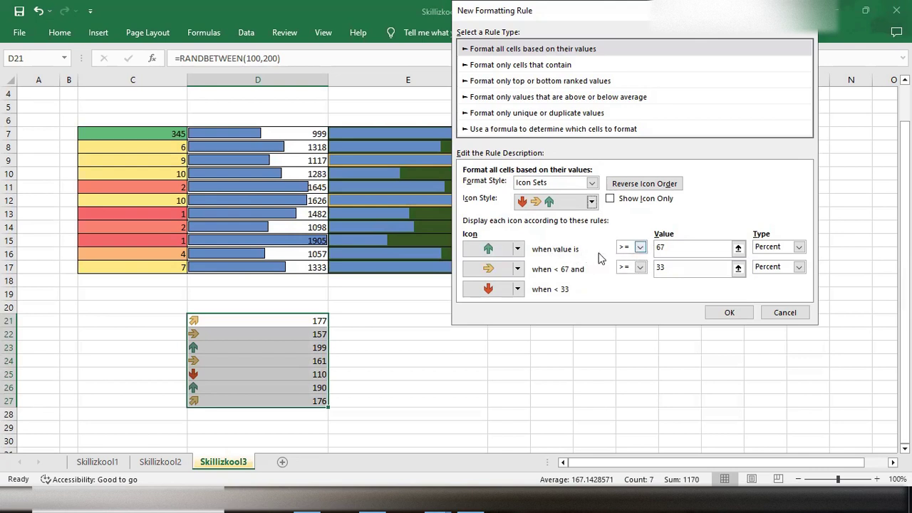
- Set the green arrow's threshold type to Number with a value of 100
{"action": "left_click", "coordinate": [676, 246]}
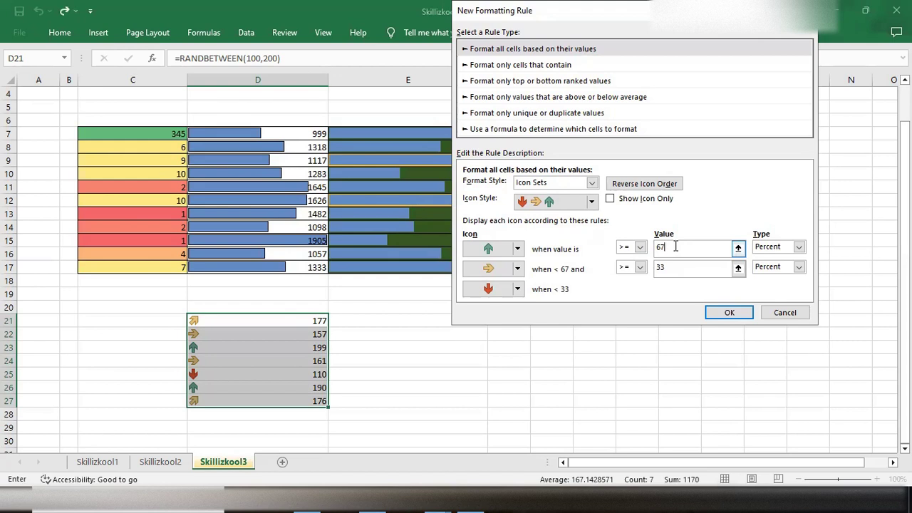
{"action": "key", "text": "BackSpace"}
{"action": "key", "text": "BackSpace"}
{"action": "type", "text": "150"}
{"action": "left_click", "coordinate": [799, 246]}
{"action": "left_click", "coordinate": [773, 258]}
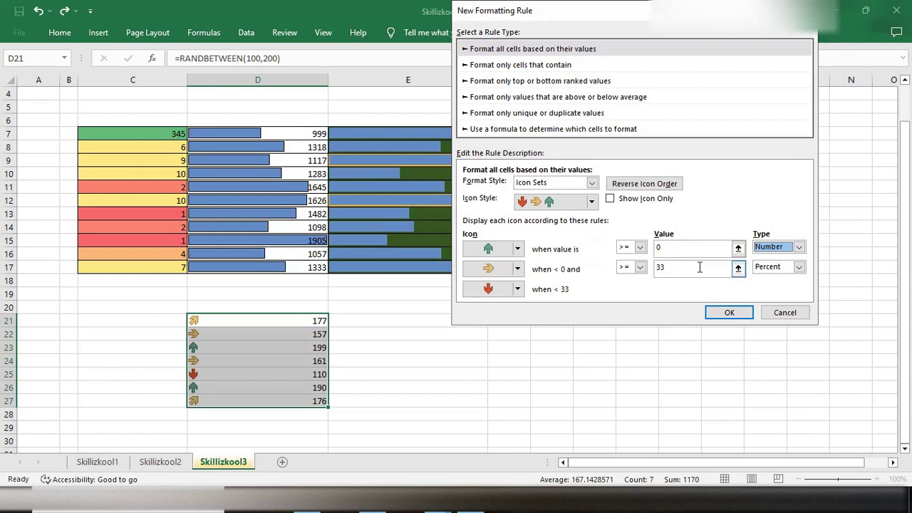
{"action": "left_click", "coordinate": [664, 248]}
{"action": "key", "text": "BackSpace"}
{"action": "type", "text": "100"}
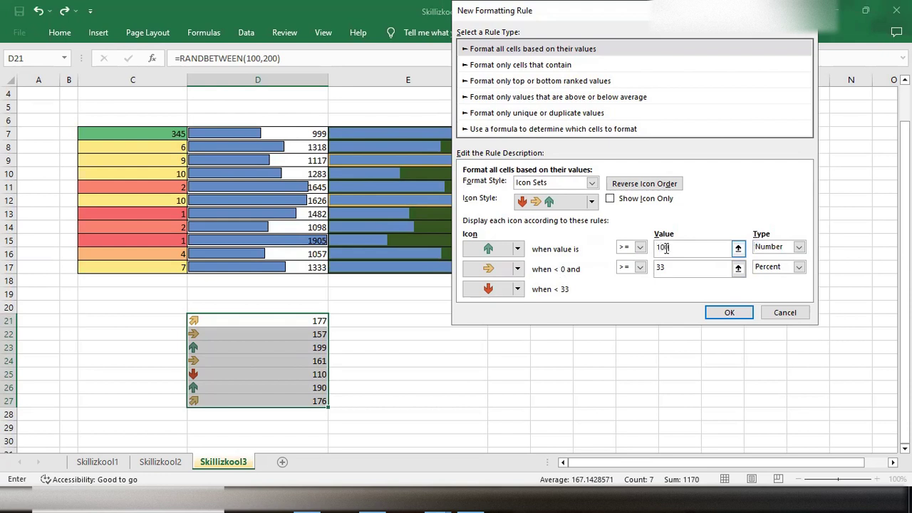
- Set the yellow arrow's threshold value to 100 and the green arrow's threshold value to 150
{"action": "left_click", "coordinate": [694, 263]}
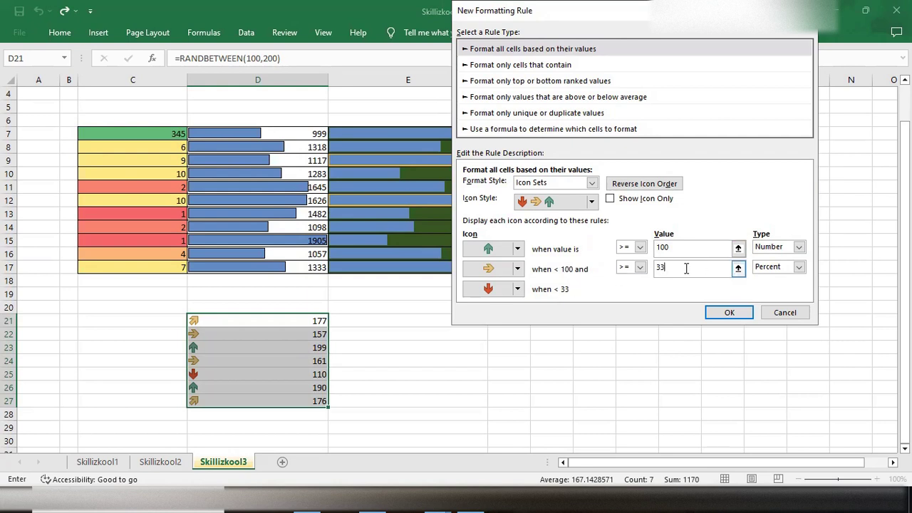
{"action": "key", "text": "BackSpace"}
{"action": "key", "text": "BackSpace"}
{"action": "type", "text": "100"}
{"action": "left_click", "coordinate": [690, 246]}
{"action": "key", "text": "BackSpace"}
{"action": "key", "text": "BackSpace"}
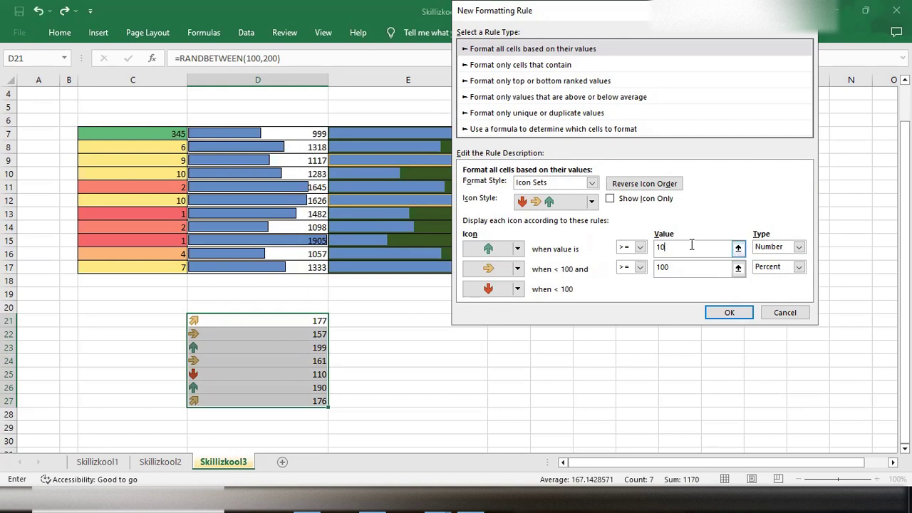
{"action": "type", "text": "50"}
- Set the yellow arrow's threshold type to Number with a value of 100
{"action": "left_click", "coordinate": [801, 267]}
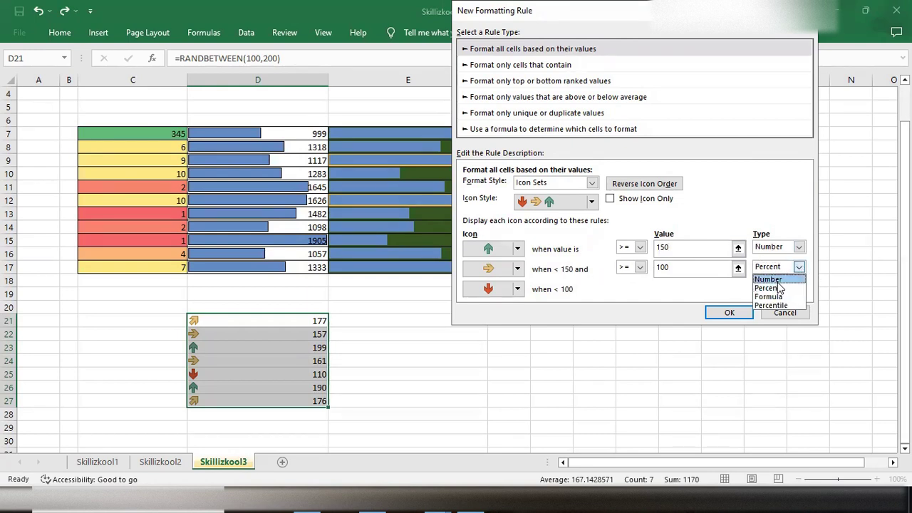
{"action": "left_click", "coordinate": [771, 278]}
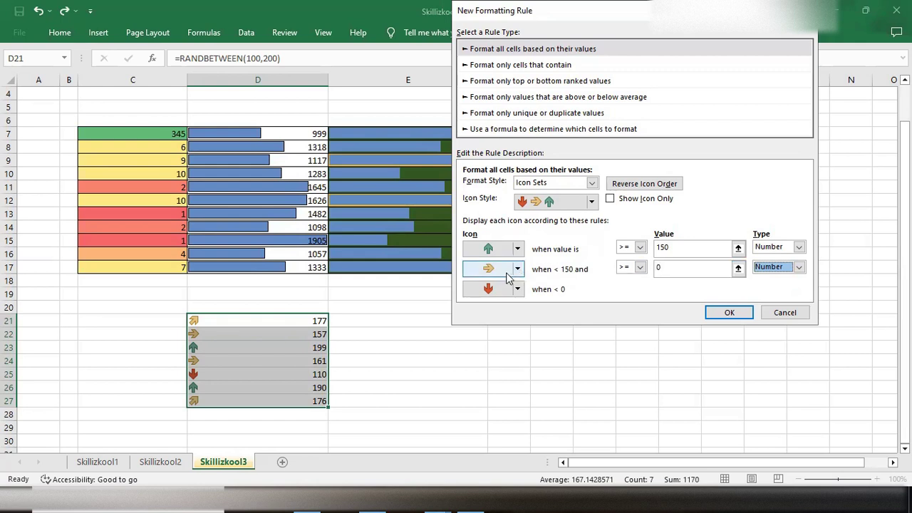
{"action": "left_click", "coordinate": [661, 265]}
{"action": "key", "text": "BackSpace"}
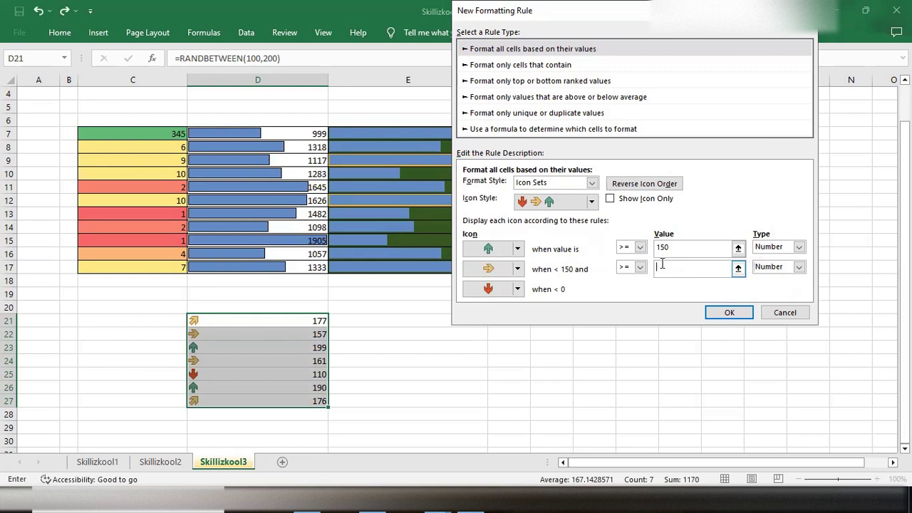
{"action": "type", "text": "150"}
- Re-enter 100 as the yellow arrow's Number threshold and apply the icon set rule to D21:D27
{"action": "left_click", "coordinate": [784, 267]}
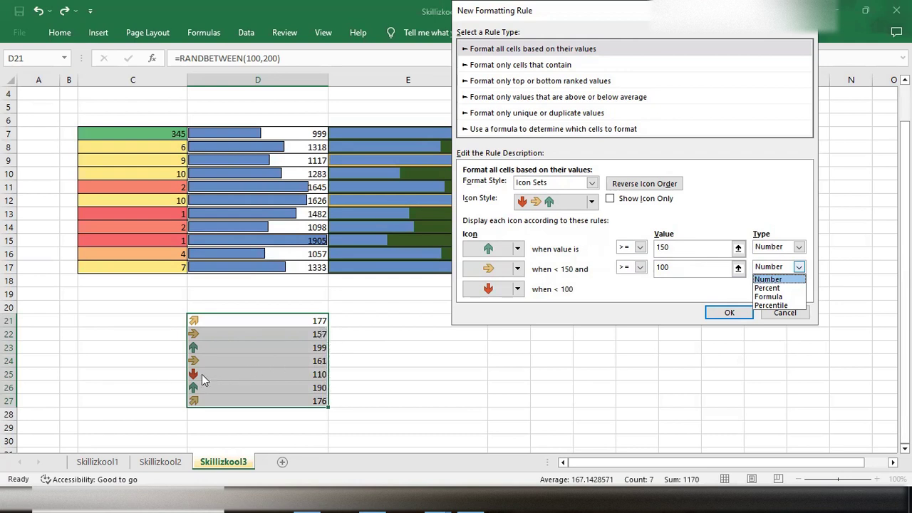
{"action": "left_click", "coordinate": [722, 315]}
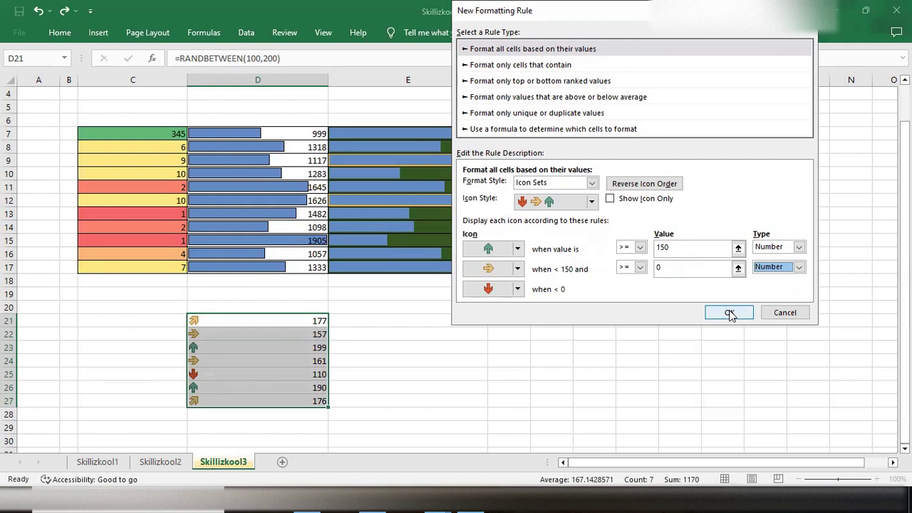
{"action": "left_click", "coordinate": [686, 267]}
{"action": "key", "text": "BackSpace"}
{"action": "type", "text": "100"}
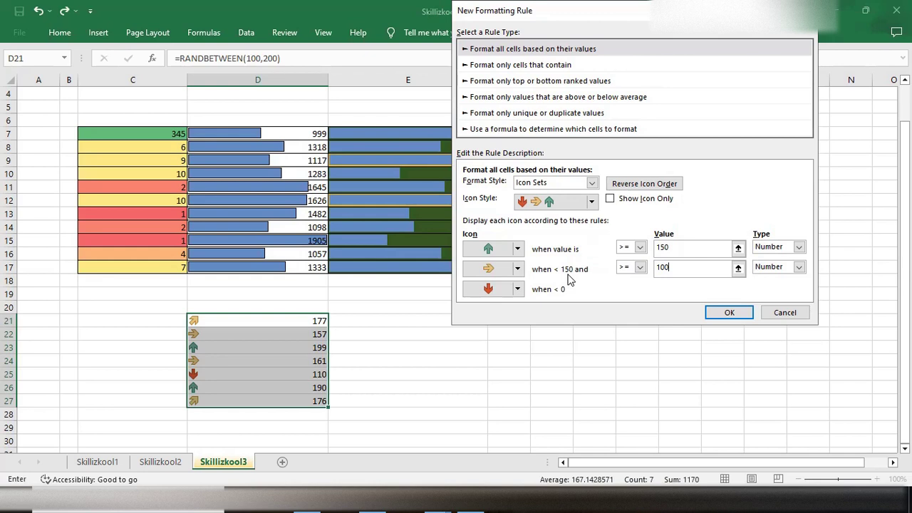
{"action": "left_click", "coordinate": [730, 312]}
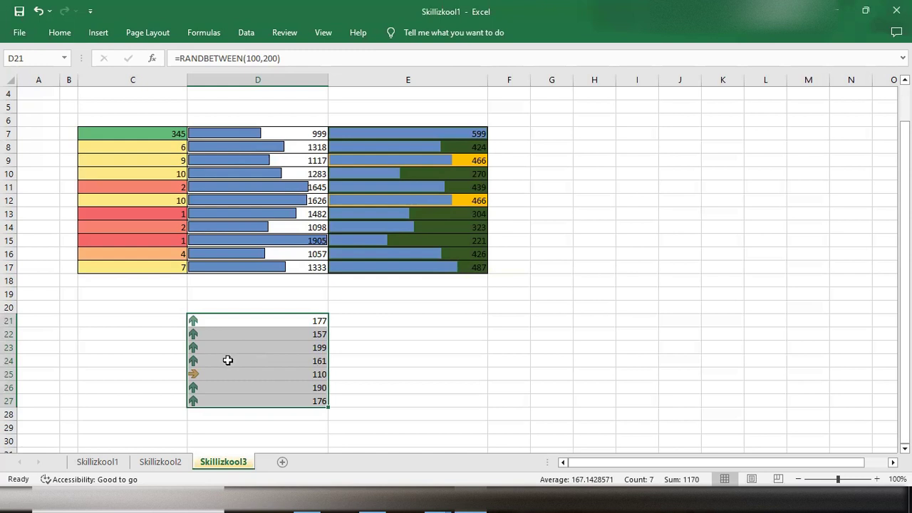
- Clear the conditional formatting rules from the selected cells D21:D27
{"action": "left_click", "coordinate": [70, 37]}
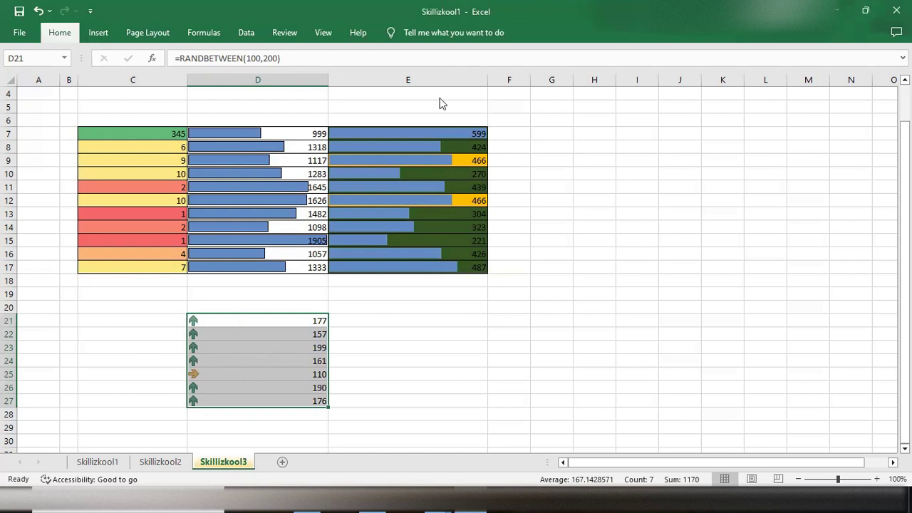
{"action": "left_click", "coordinate": [567, 89]}
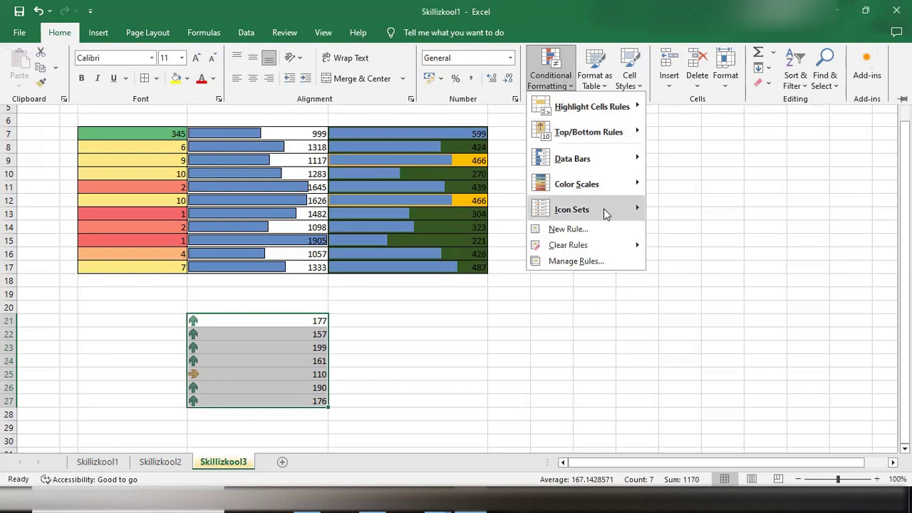
{"action": "mouse_move", "coordinate": [612, 209]}
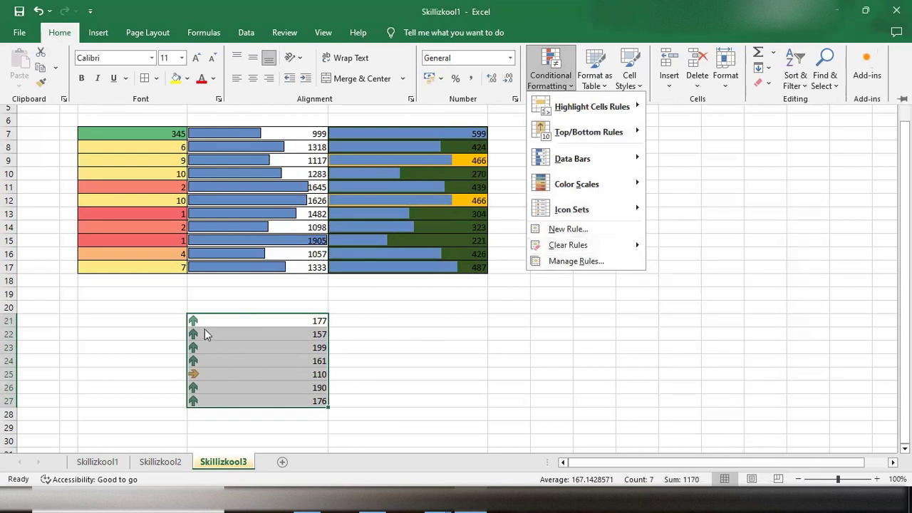
{"action": "mouse_move", "coordinate": [601, 248]}
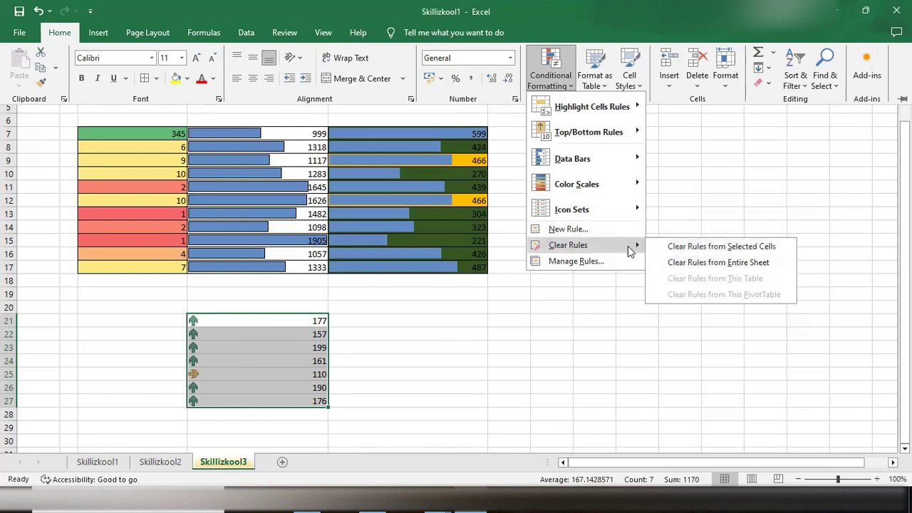
{"action": "left_click", "coordinate": [679, 247]}
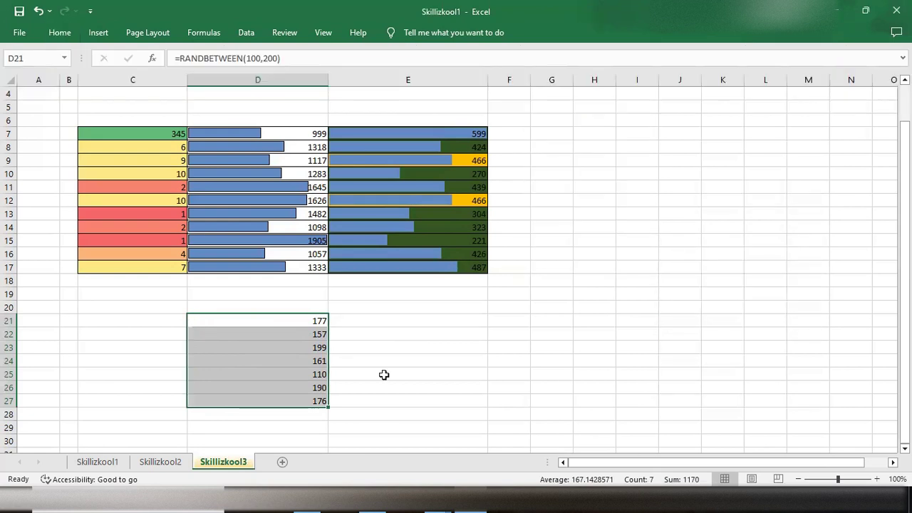
{"action": "left_click", "coordinate": [59, 33]}
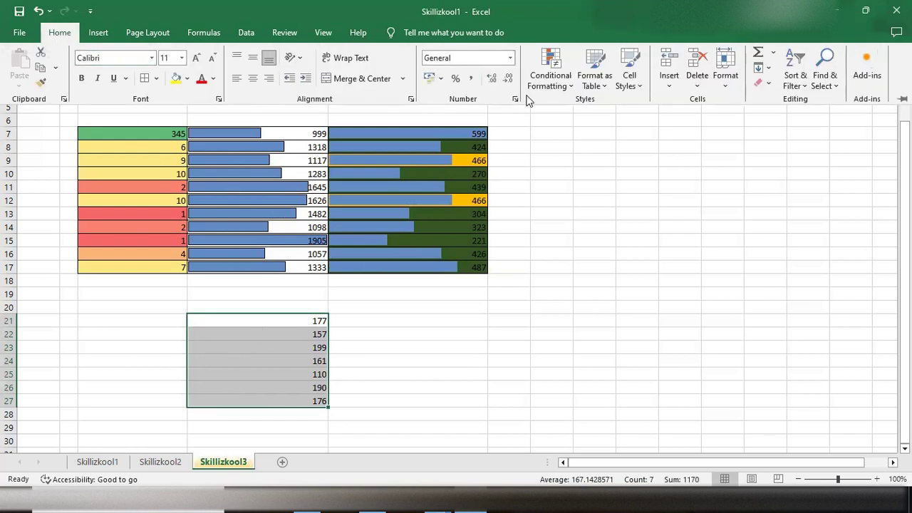
{"action": "left_click", "coordinate": [563, 89]}
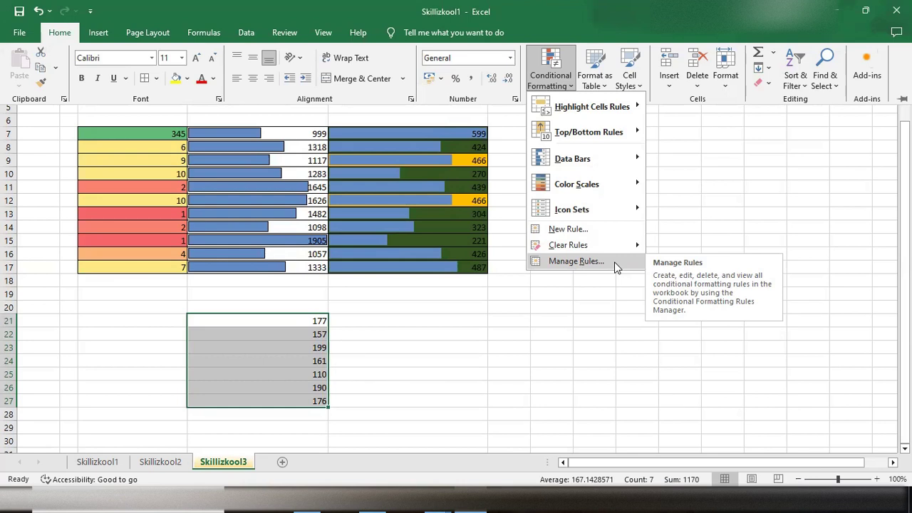
{"action": "left_click", "coordinate": [579, 318]}
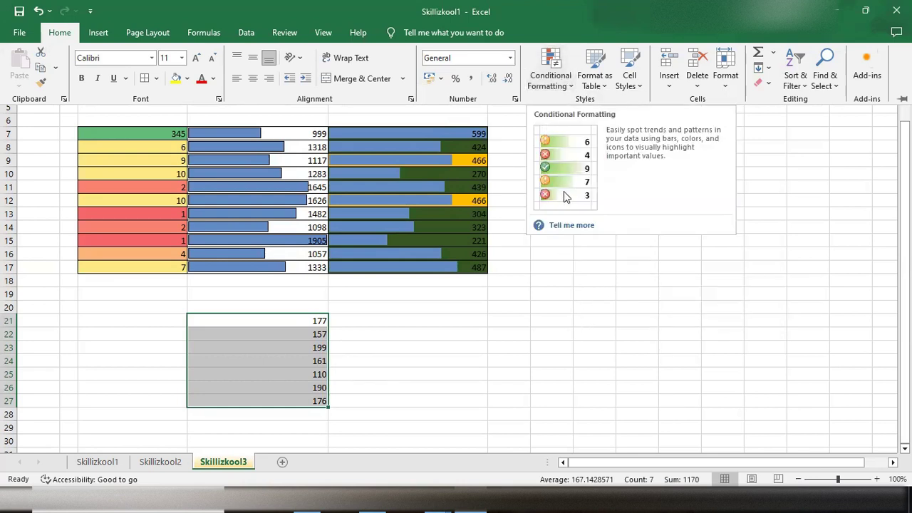
{"action": "left_click", "coordinate": [570, 84]}
{"action": "mouse_move", "coordinate": [588, 119]}
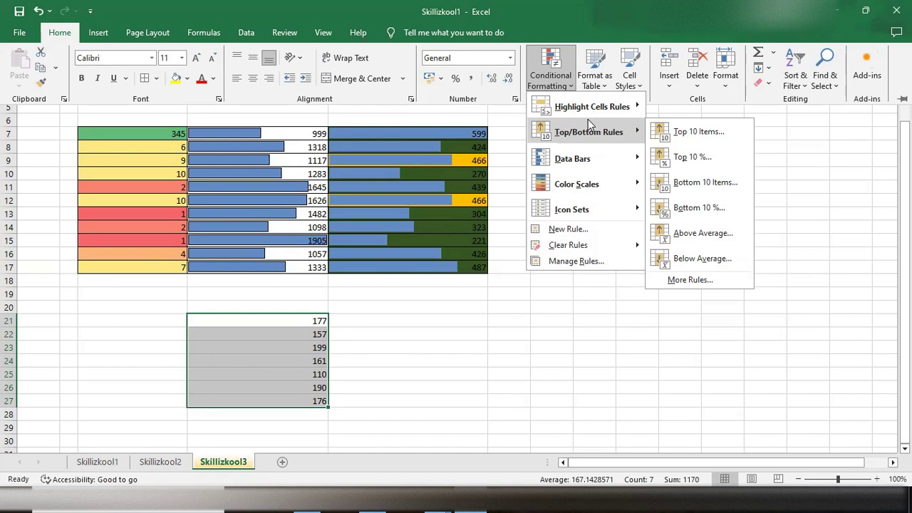
{"action": "left_click", "coordinate": [536, 356]}
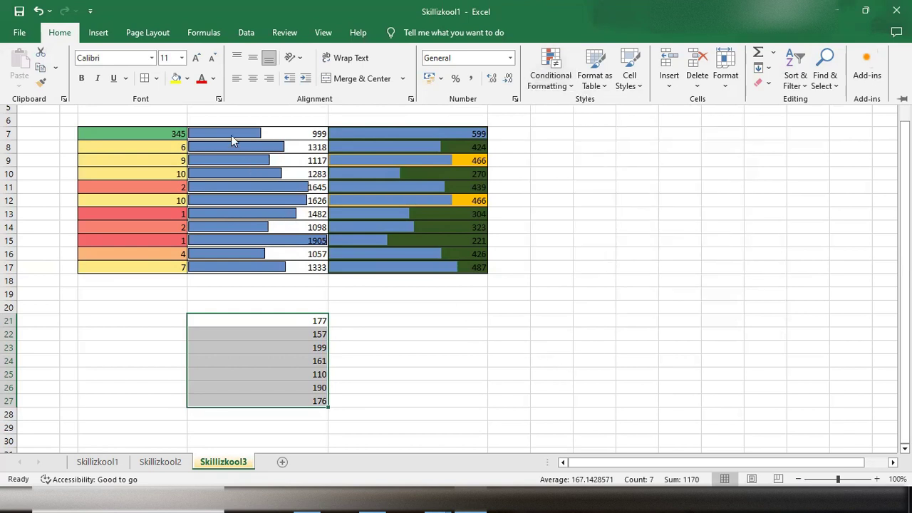
{"action": "key", "text": "ctrl+F1"}
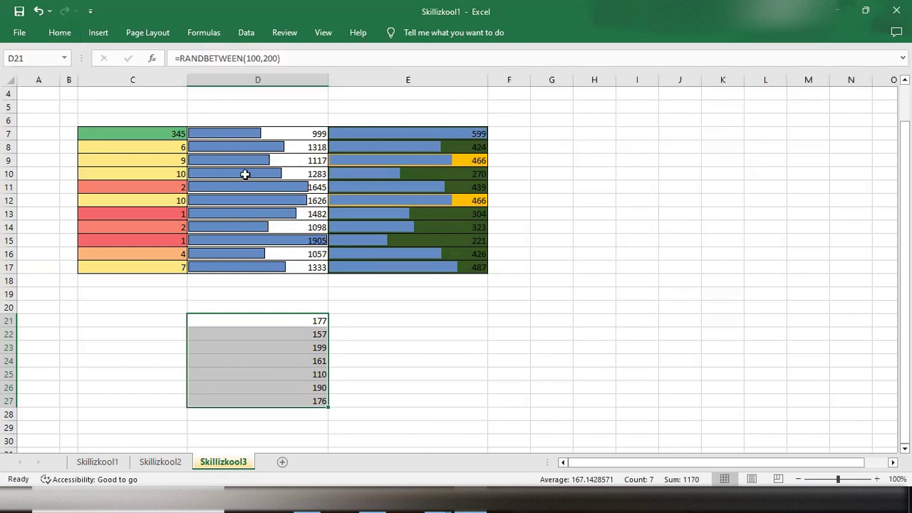
- Examine the rules applied to D7:D17 in the Conditional Formatting Rules Manager, including their applied range, and close it without changes
{"action": "left_click", "coordinate": [281, 132]}
{"action": "double_click", "coordinate": [281, 133]}
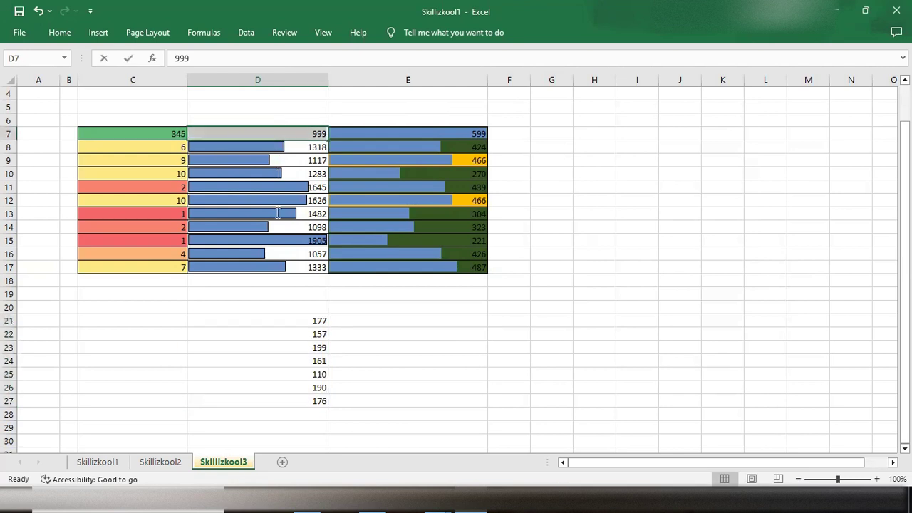
{"action": "left_click", "coordinate": [254, 320]}
{"action": "left_click_drag", "start_coordinate": [264, 133], "coordinate": [276, 267]}
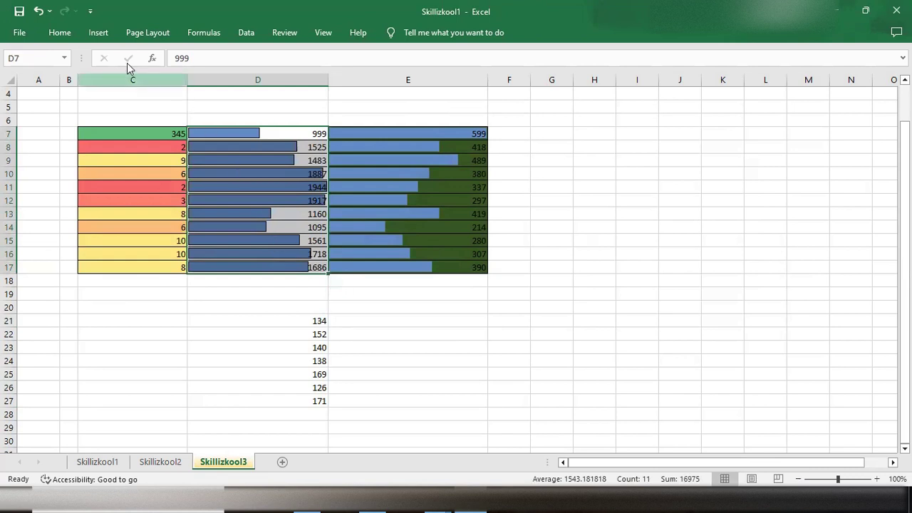
{"action": "left_click", "coordinate": [63, 35]}
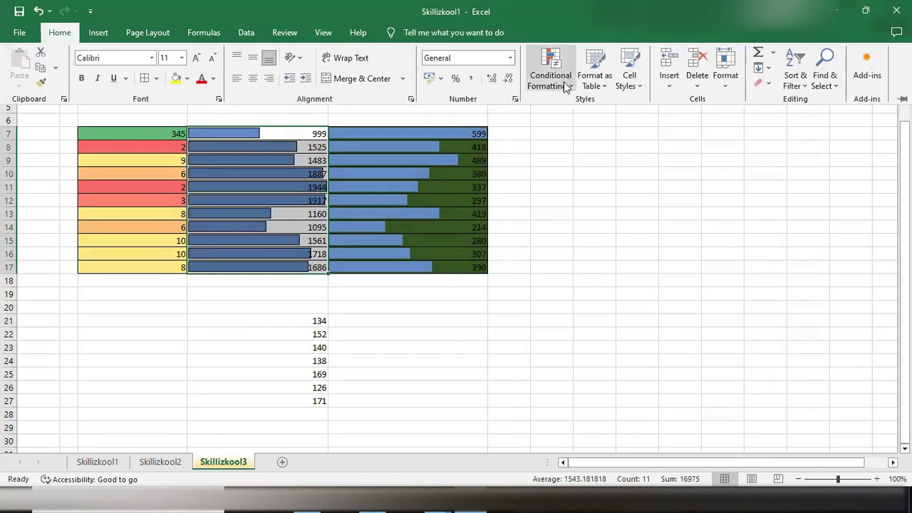
{"action": "left_click", "coordinate": [563, 84]}
{"action": "left_click", "coordinate": [589, 260]}
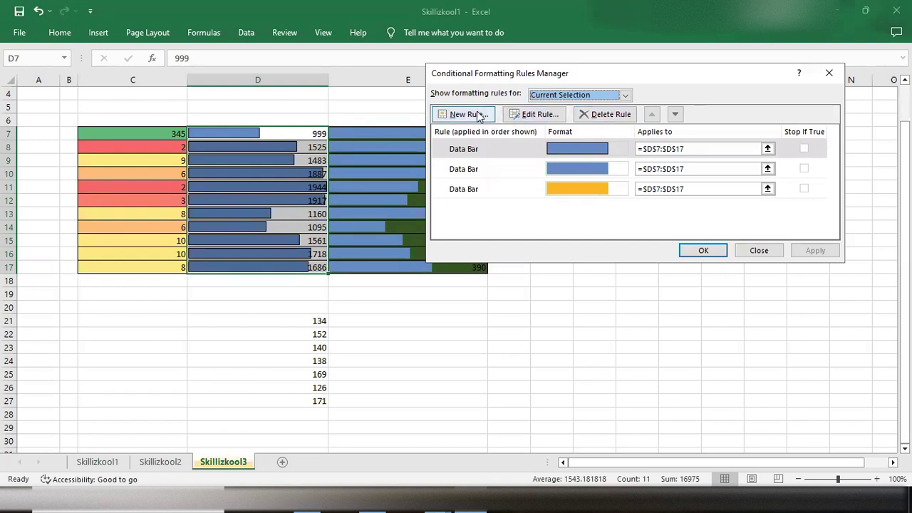
{"action": "left_click", "coordinate": [625, 95]}
{"action": "left_click", "coordinate": [625, 95]}
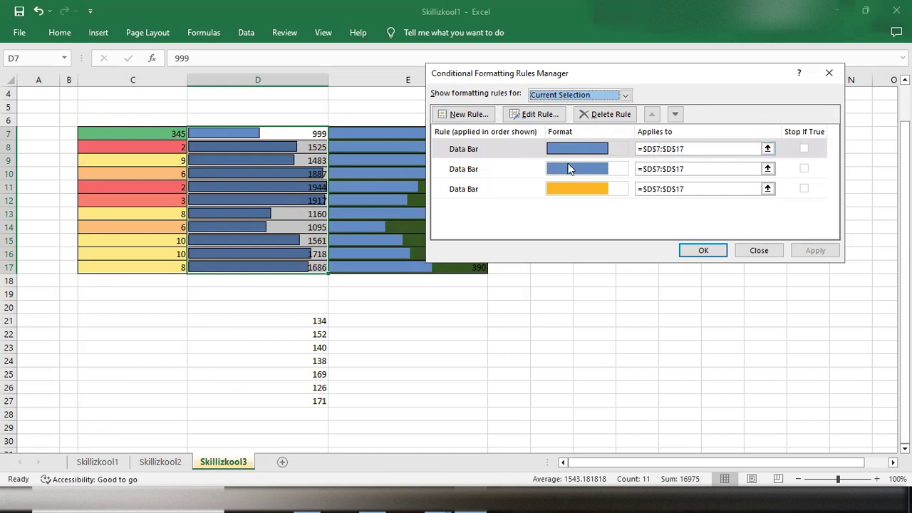
{"action": "left_click_drag", "start_coordinate": [695, 148], "coordinate": [644, 148]}
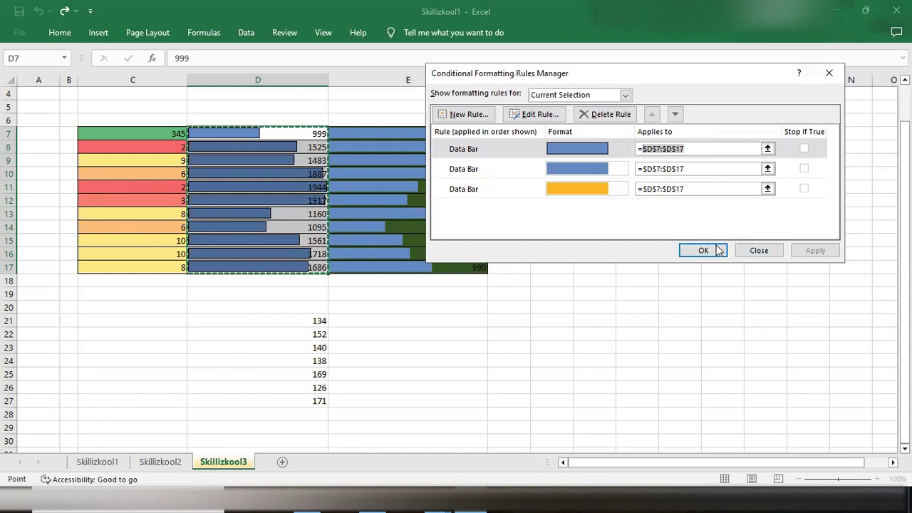
{"action": "left_click", "coordinate": [760, 251]}
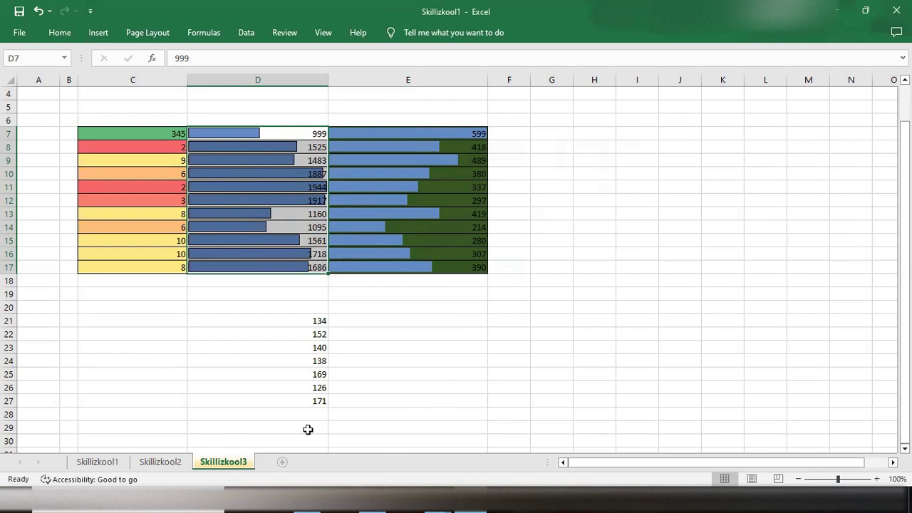
- Enter the heading "Function" in cell D32, below the number list
{"action": "scroll", "coordinate": [507, 300], "scroll_direction": "down", "scroll_amount": 2}
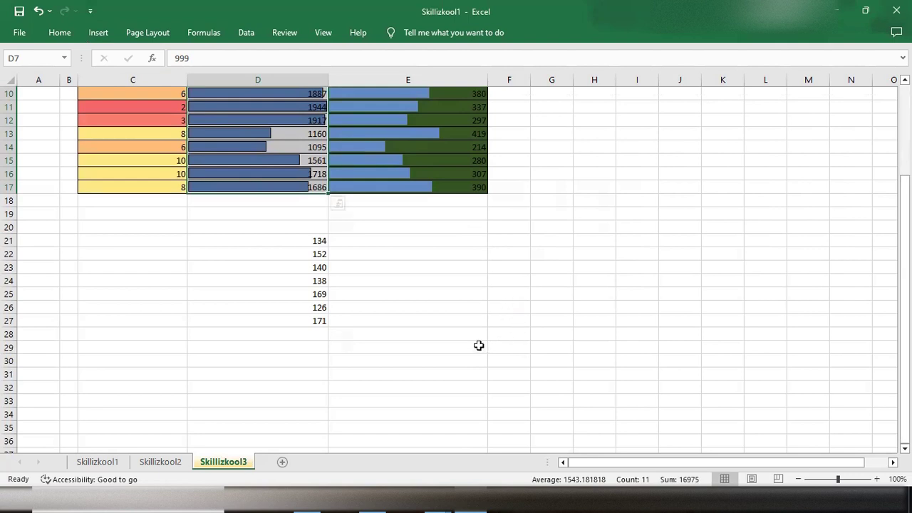
{"action": "scroll", "coordinate": [479, 339], "scroll_direction": "down", "scroll_amount": 2}
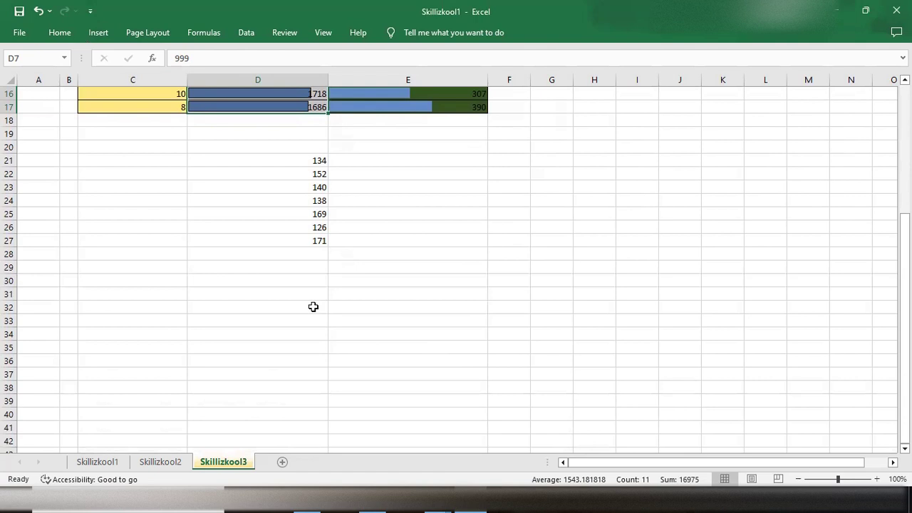
{"action": "left_click", "coordinate": [355, 311]}
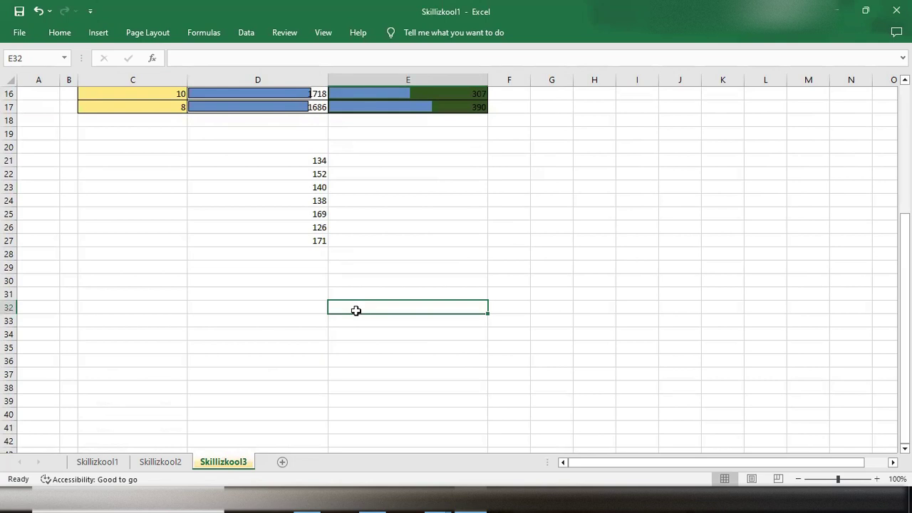
{"action": "scroll", "coordinate": [355, 311], "scroll_direction": "up", "scroll_amount": 4}
{"action": "scroll", "coordinate": [356, 311], "scroll_direction": "down", "scroll_amount": 3}
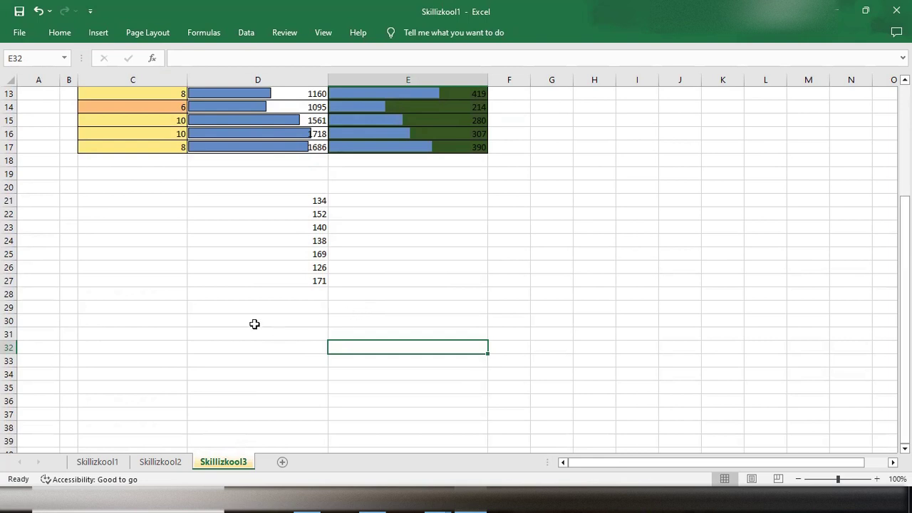
{"action": "left_click", "coordinate": [232, 344]}
{"action": "double_click", "coordinate": [231, 340]}
{"action": "left_click", "coordinate": [232, 340]}
{"action": "left_click", "coordinate": [232, 340]}
{"action": "double_click", "coordinate": [232, 340]}
{"action": "left_click", "coordinate": [234, 342]}
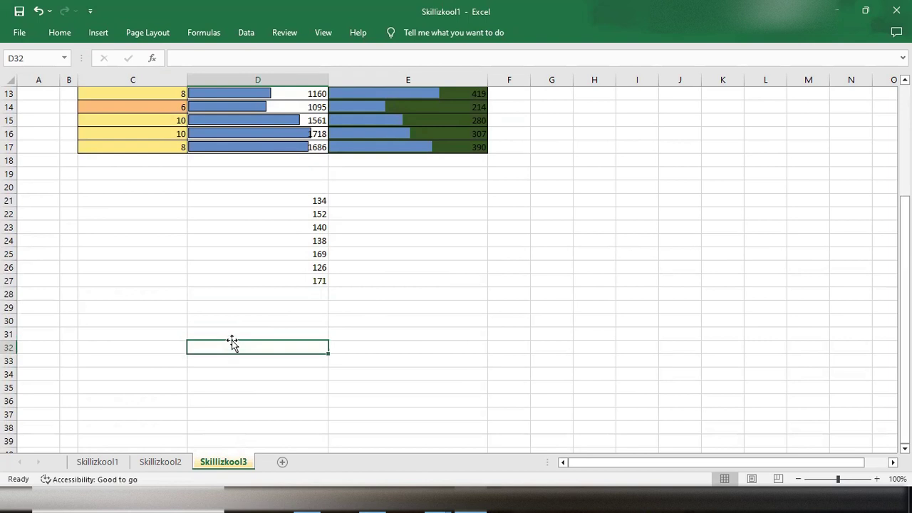
{"action": "double_click", "coordinate": [226, 347]}
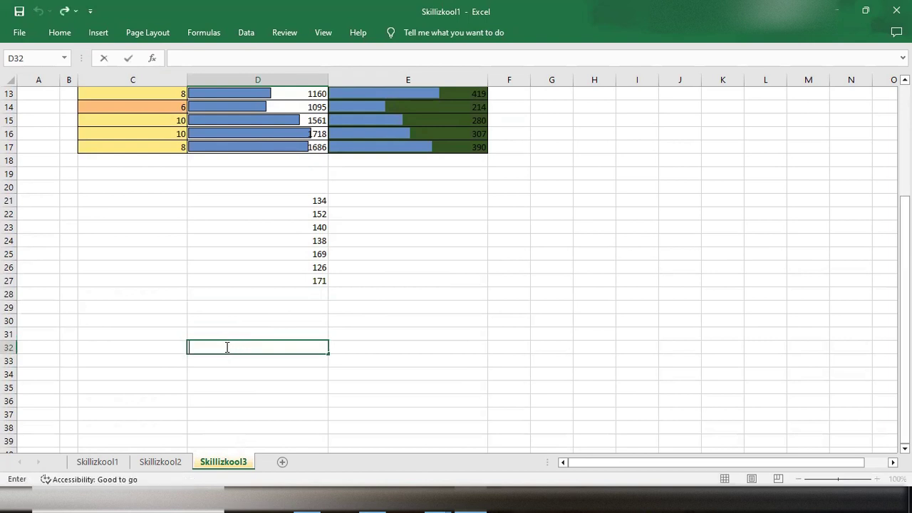
{"action": "type", "text": "fUNCTION"}
{"action": "key", "text": "Home"}
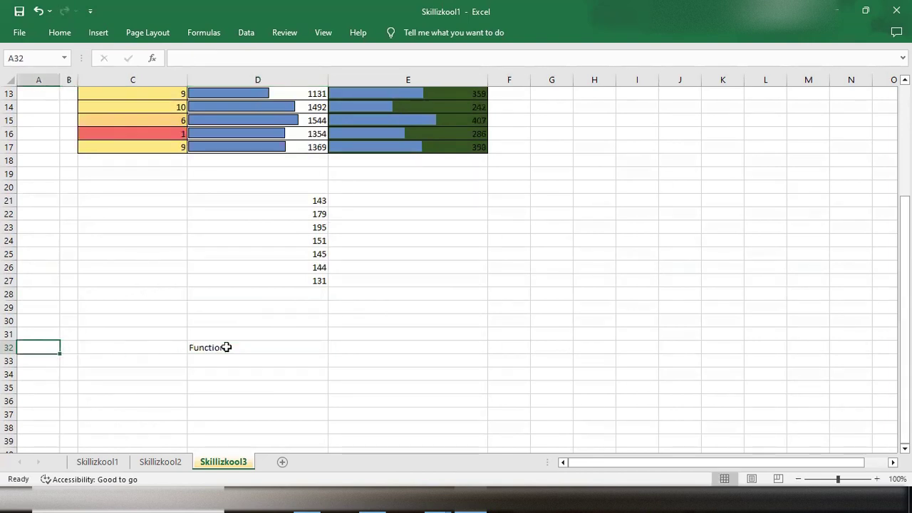
- Enter "Aggregate Function" in cell D33, directly below the Function heading
{"action": "key", "text": "Right"}
{"action": "key", "text": "Right"}
{"action": "key", "text": "Right"}
{"action": "key", "text": "Right"}
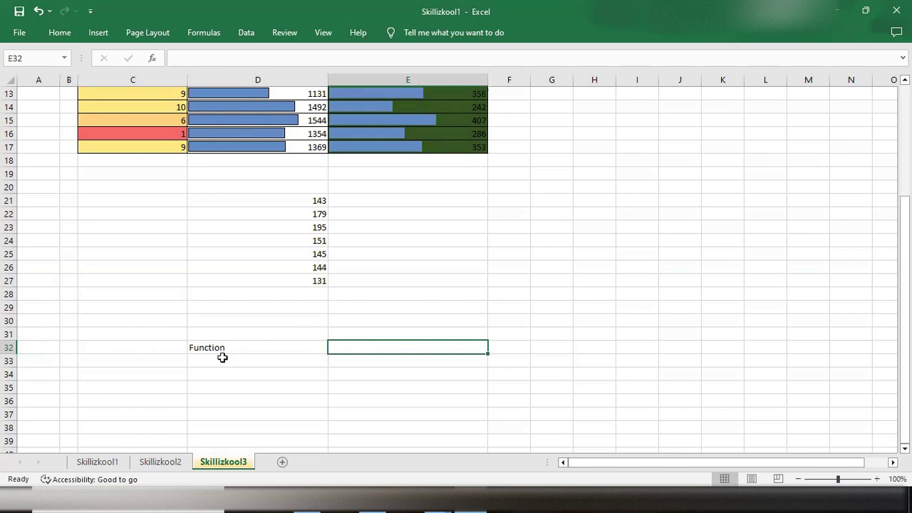
{"action": "double_click", "coordinate": [220, 362]}
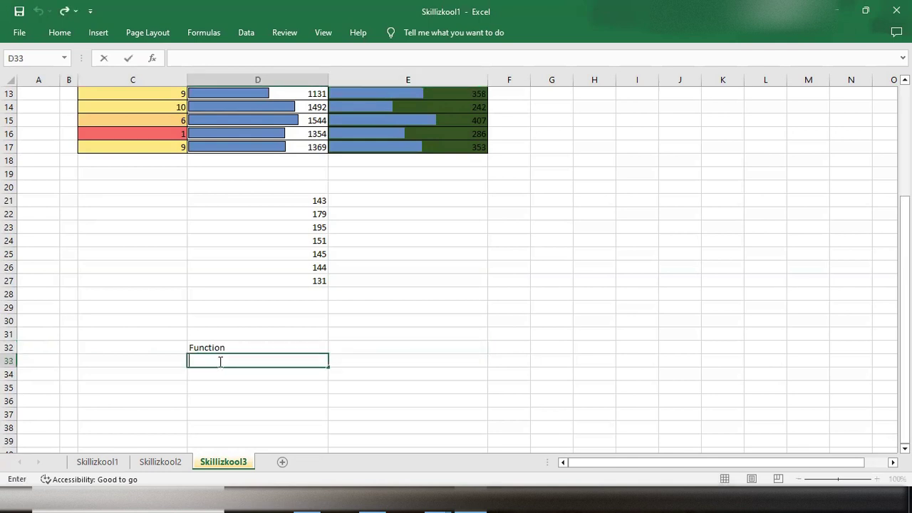
{"action": "type", "text": "gregate Function"}
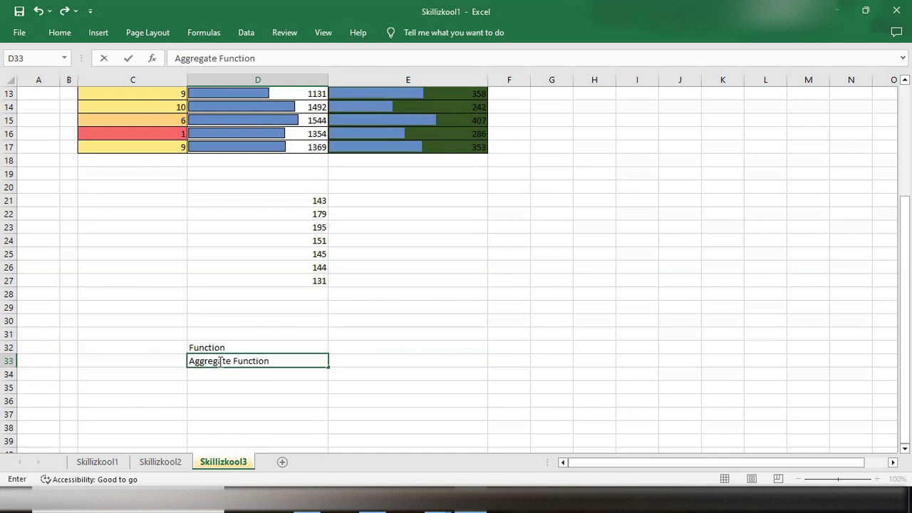
- Enter "Conditional Function" in cell D34 and "Lookup Function" in cell D35, continuing the list of function types
{"action": "key", "text": "Return"}
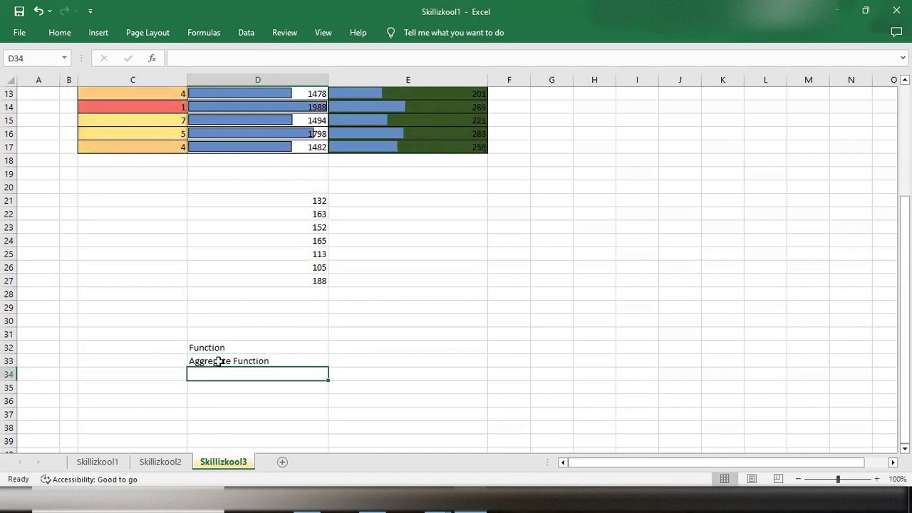
{"action": "double_click", "coordinate": [221, 372]}
{"action": "type", "text": "Conditi"}
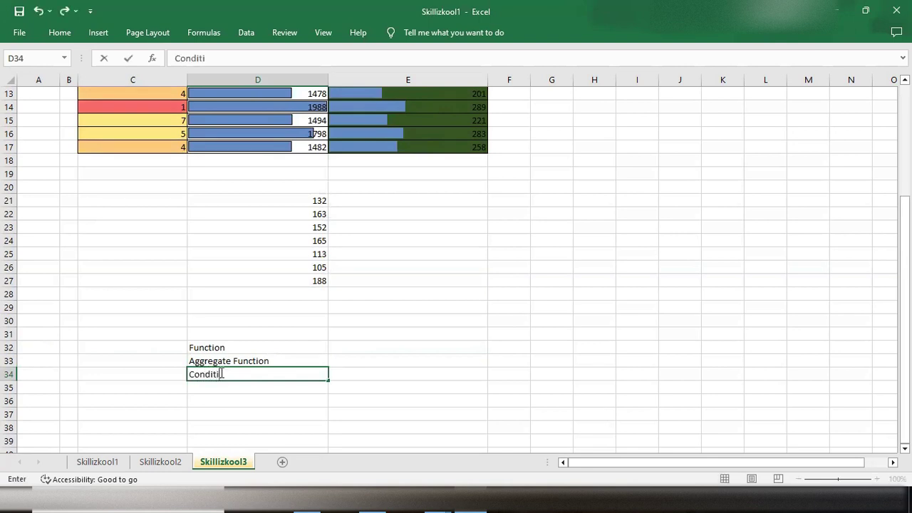
{"action": "type", "text": "onal Function"}
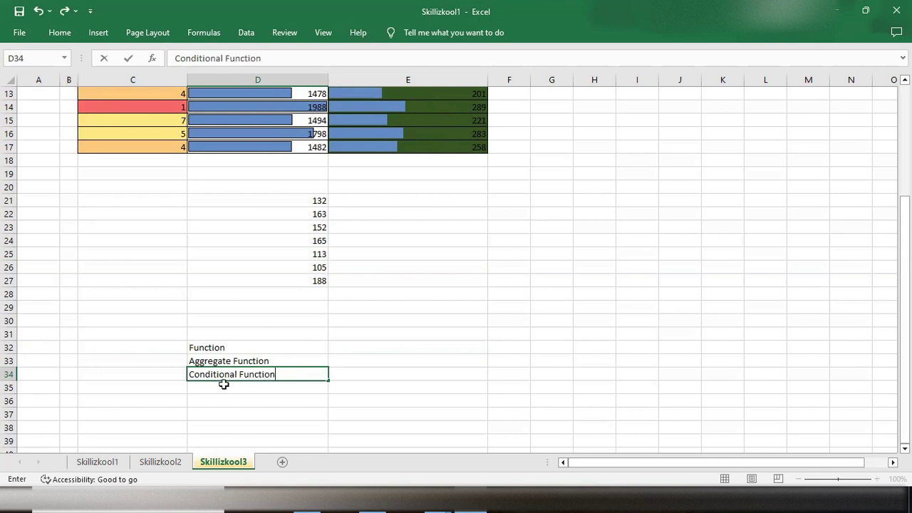
{"action": "key", "text": "Return"}
{"action": "double_click", "coordinate": [225, 385]}
{"action": "type", "text": "Looku"}
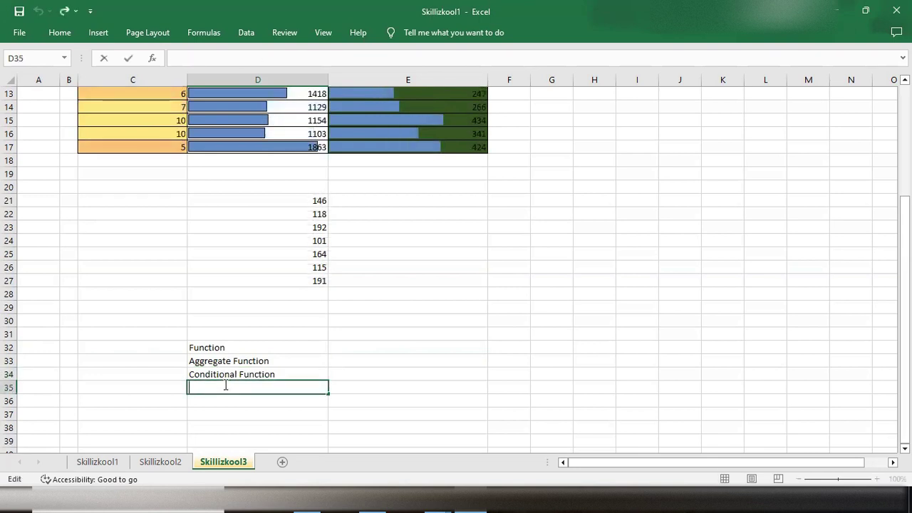
{"action": "type", "text": "p "}
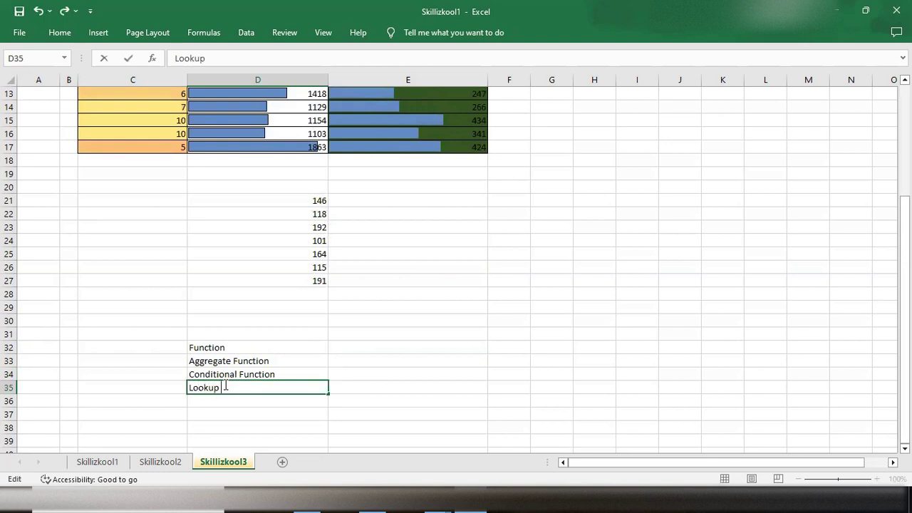
{"action": "type", "text": "Function"}
- Enter "Logical Function" in cell D36 and "Date and Time Function" in cell D37
{"action": "left_click", "coordinate": [206, 402]}
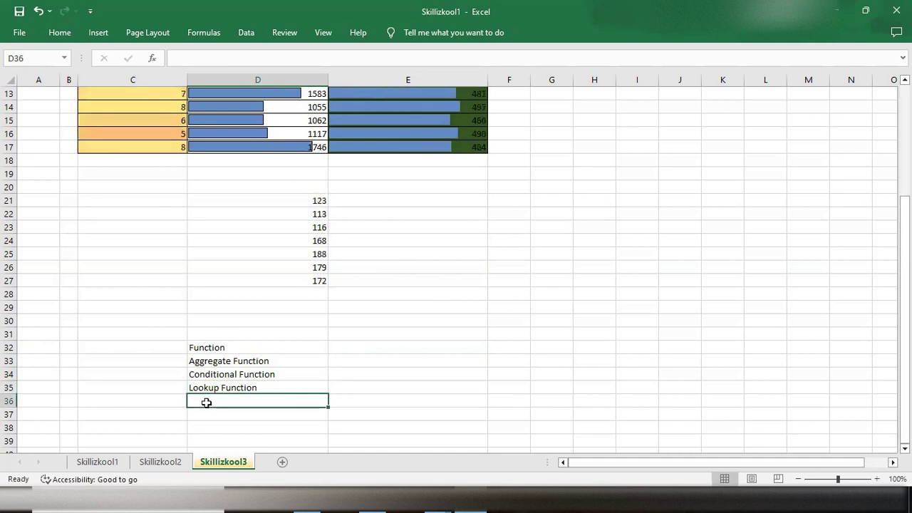
{"action": "type", "text": "Lo"}
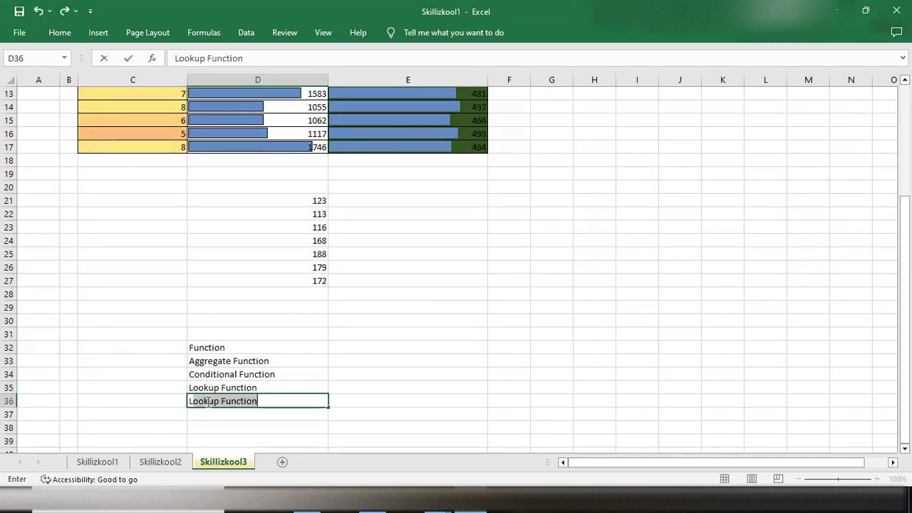
{"action": "type", "text": "gical F"}
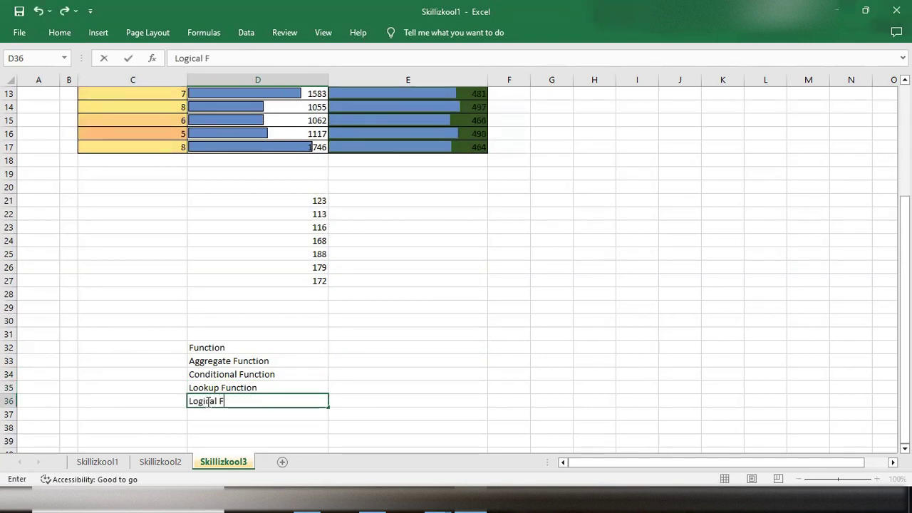
{"action": "type", "text": "unction"}
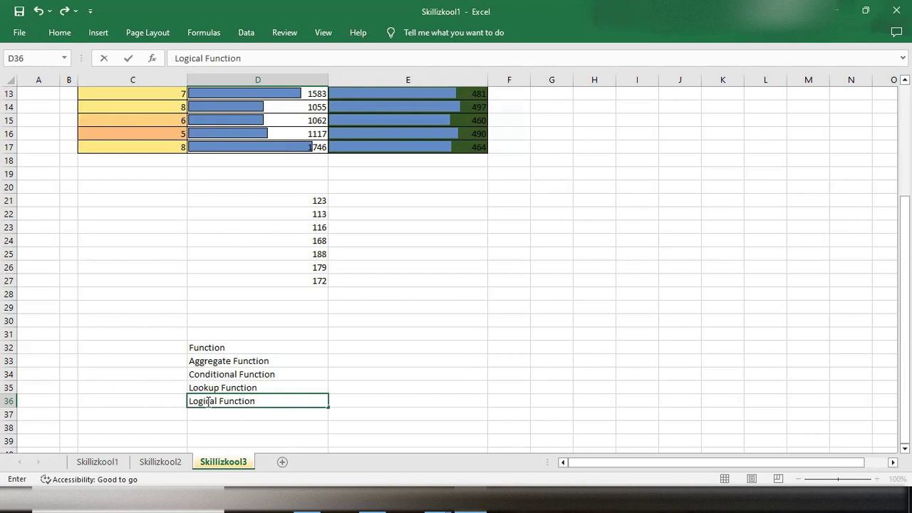
{"action": "left_click", "coordinate": [208, 413]}
{"action": "double_click", "coordinate": [208, 413]}
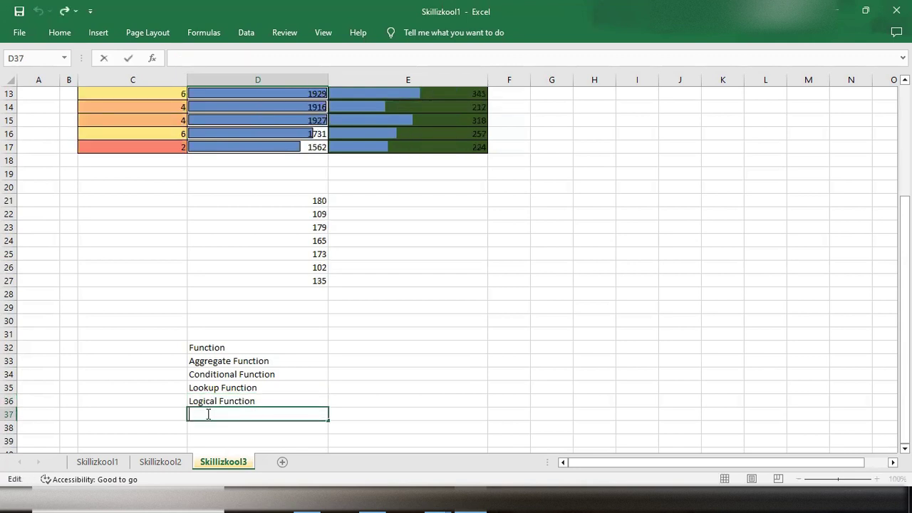
{"action": "type", "text": "Date and Time "}
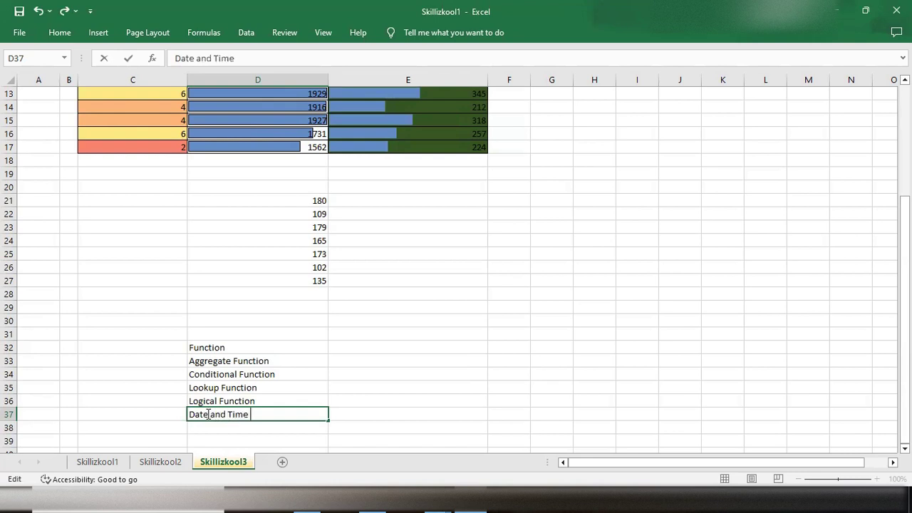
{"action": "type", "text": "Function"}
- Enter "Array Function" in cell D38 and "Text Function" in cell D39
{"action": "left_click", "coordinate": [235, 428]}
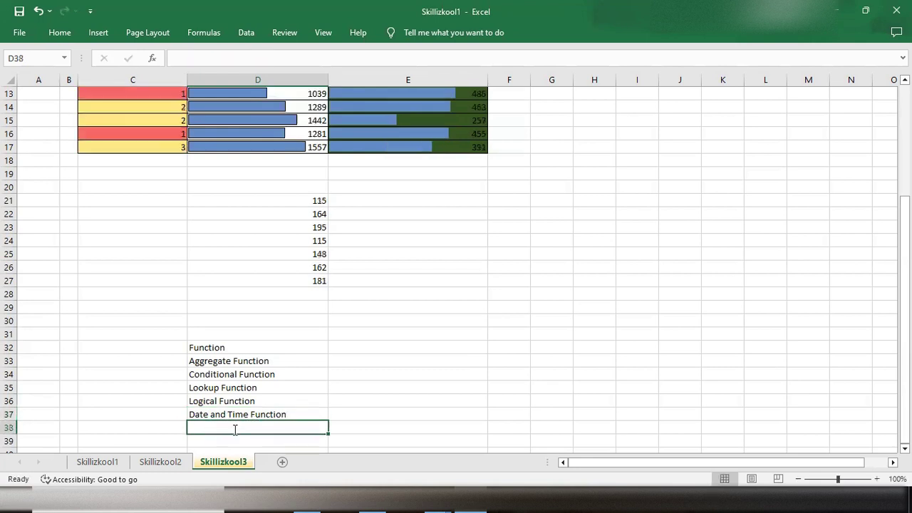
{"action": "type", "text": "Array "}
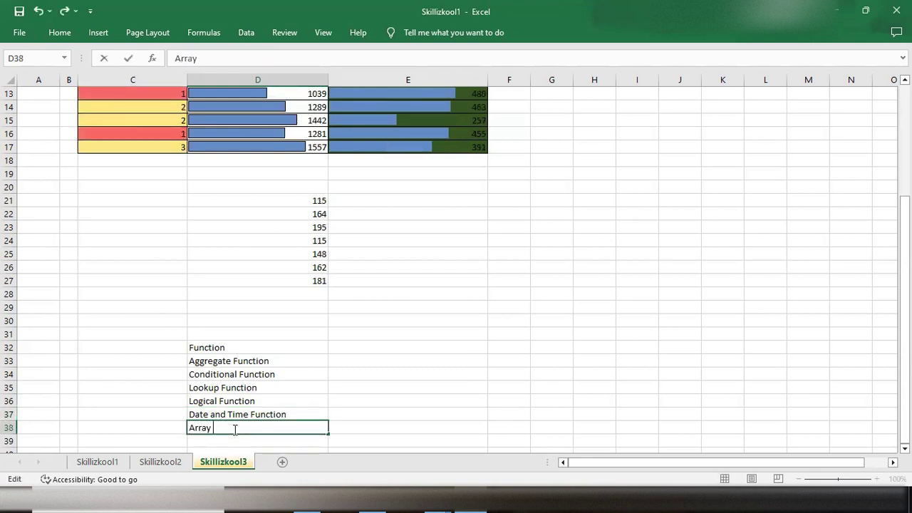
{"action": "type", "text": "Function"}
{"action": "scroll", "coordinate": [282, 370], "scroll_direction": "down", "scroll_amount": 2}
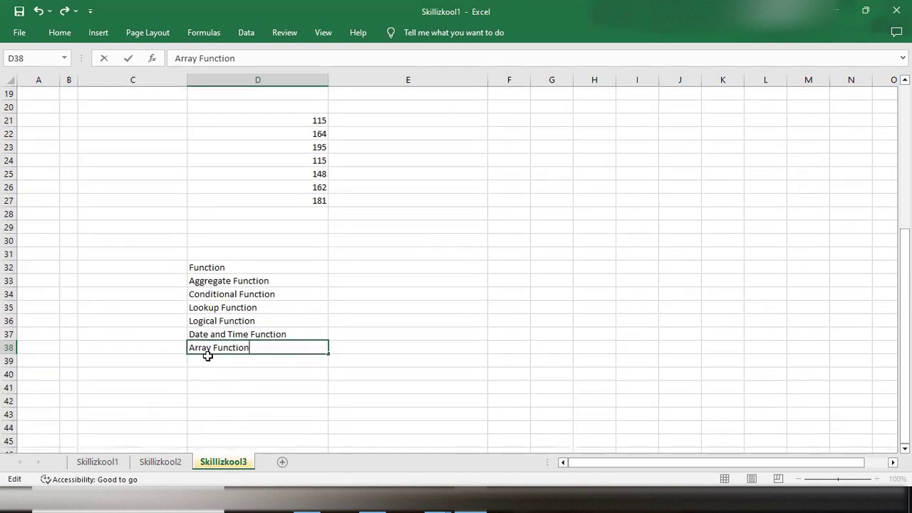
{"action": "left_click", "coordinate": [206, 360]}
{"action": "type", "text": "Tex"}
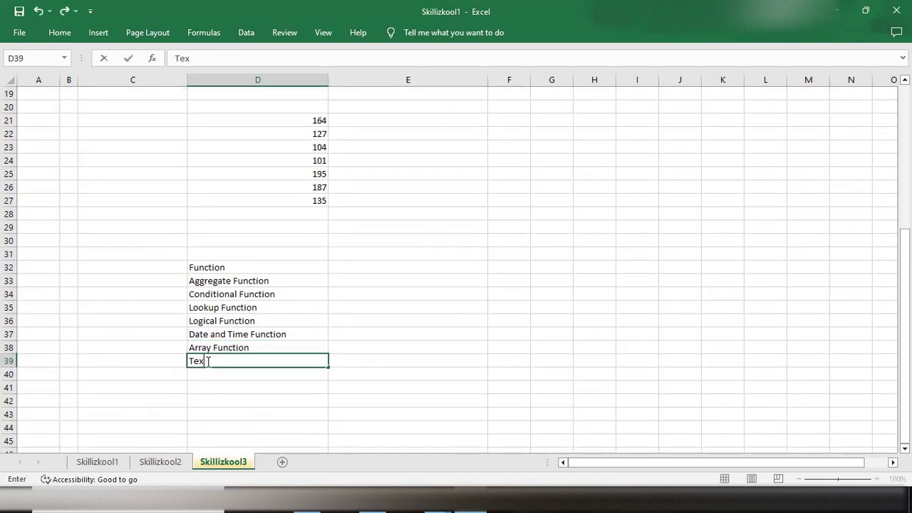
{"action": "type", "text": "t Function"}
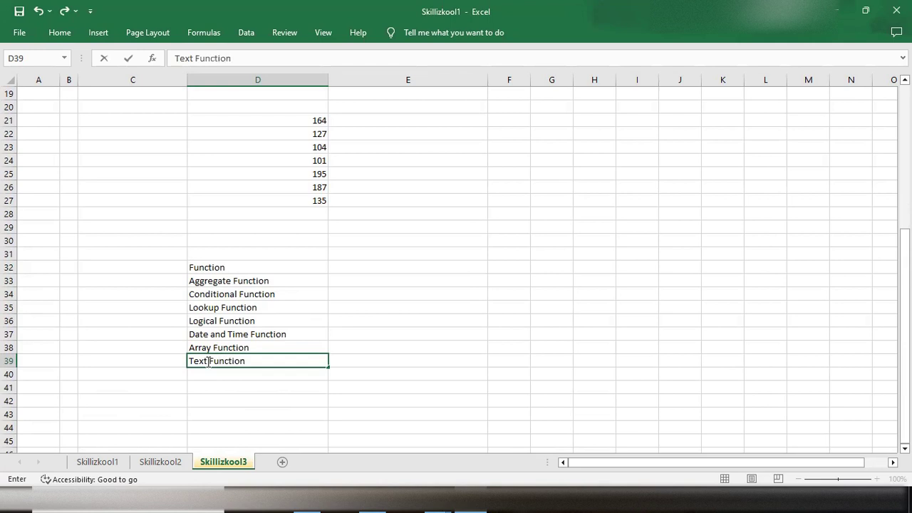
- Enter "Number Function" in cell D40 as the last entry of the function list
{"action": "left_click", "coordinate": [209, 371]}
{"action": "type", "text": "Number Function"}
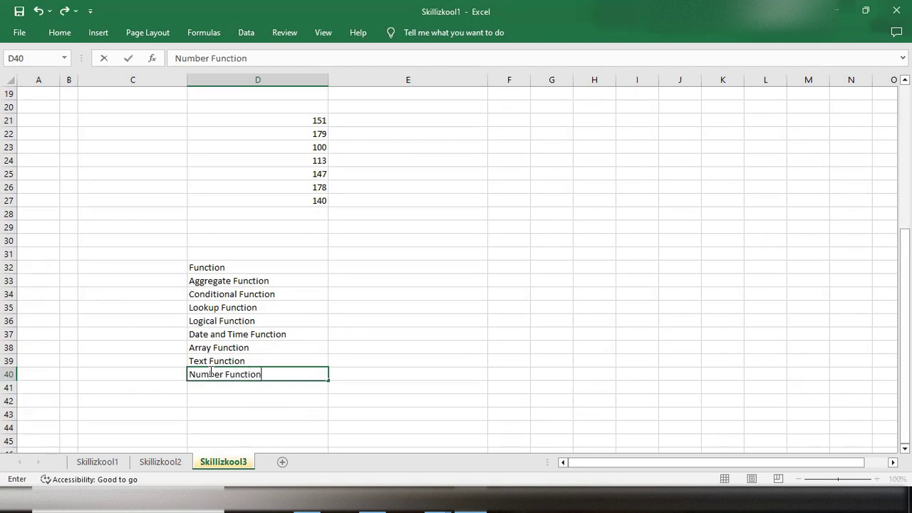
{"action": "scroll", "coordinate": [224, 367], "scroll_direction": "down", "scroll_amount": 2}
- Enter the heading "Number Function" in cell D44, below the function list, and make its text bold
{"action": "left_click", "coordinate": [203, 345]}
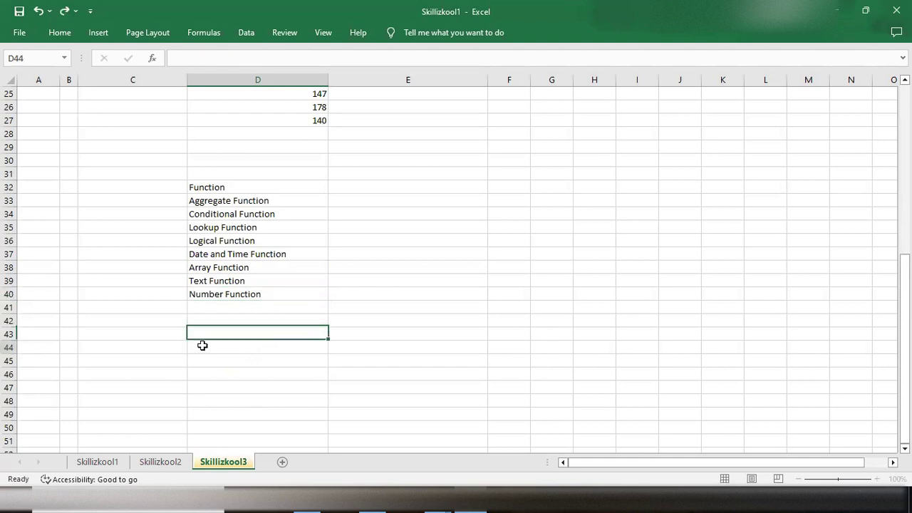
{"action": "double_click", "coordinate": [202, 345]}
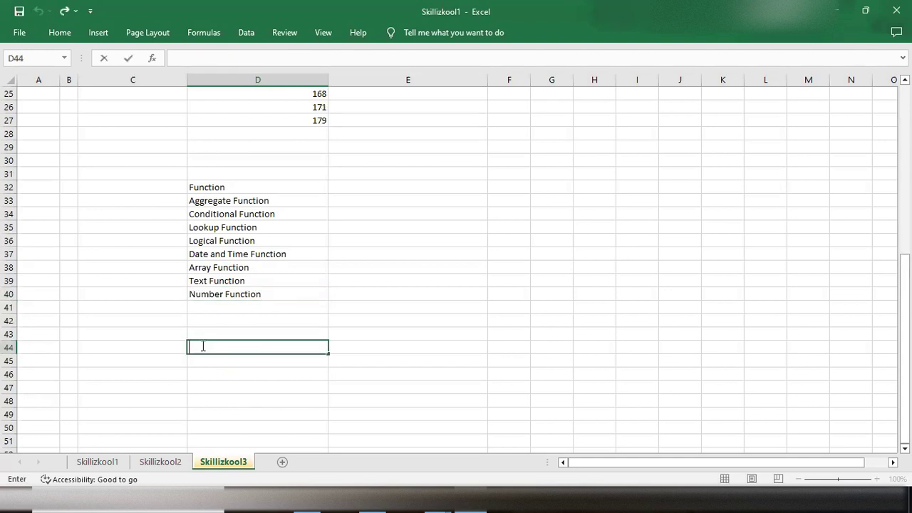
{"action": "type", "text": "Number Function"}
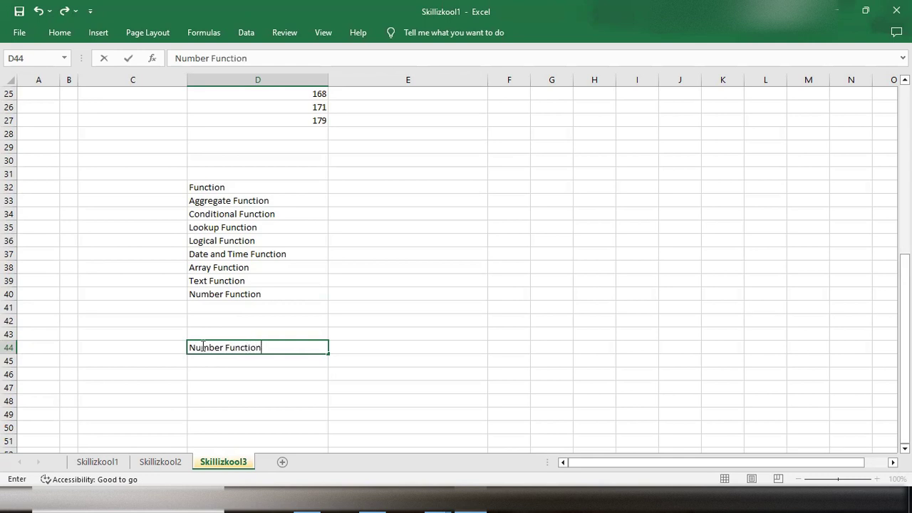
{"action": "left_click", "coordinate": [60, 33]}
{"action": "left_click_drag", "start_coordinate": [274, 350], "coordinate": [190, 347]}
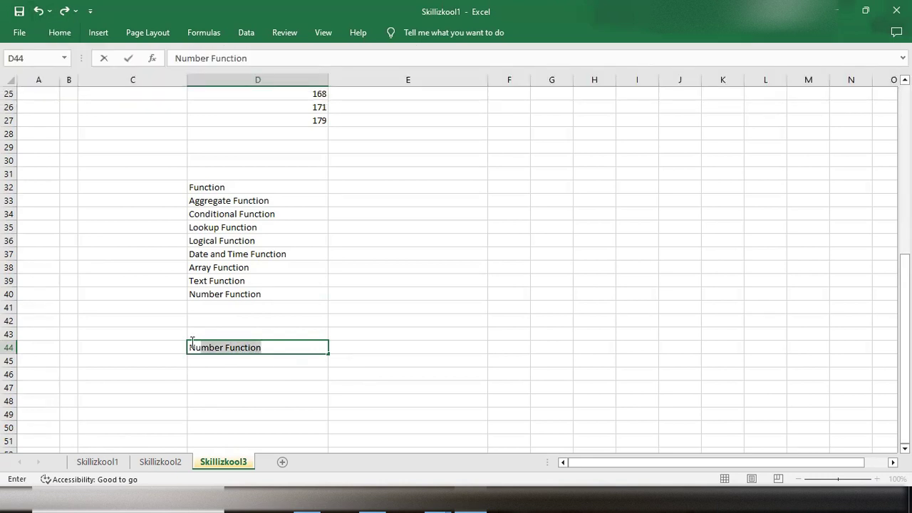
{"action": "left_click", "coordinate": [71, 37]}
{"action": "left_click", "coordinate": [83, 78]}
{"action": "left_click", "coordinate": [219, 367]}
- Browse the suggested functions starting with A in cell D46, enter the formula =ABS(-5) there, and reselect the cell to view its formula
{"action": "left_click", "coordinate": [219, 372]}
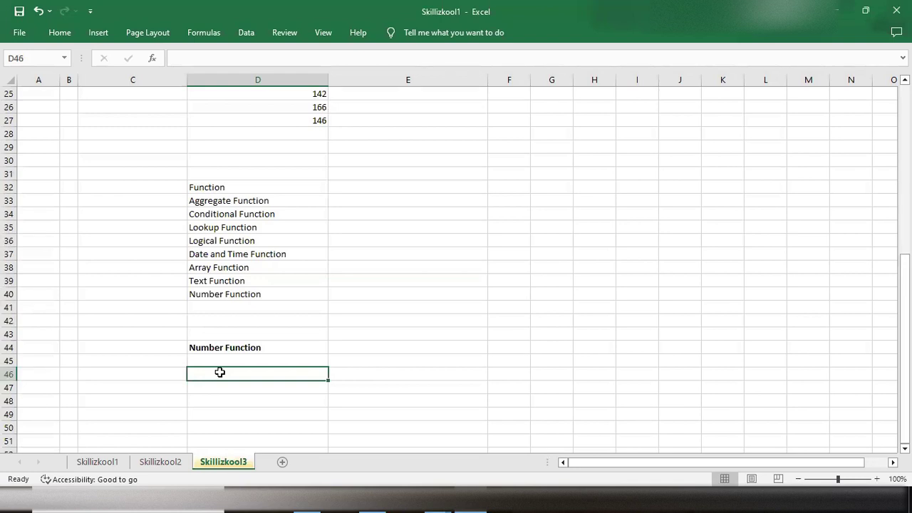
{"action": "double_click", "coordinate": [233, 376]}
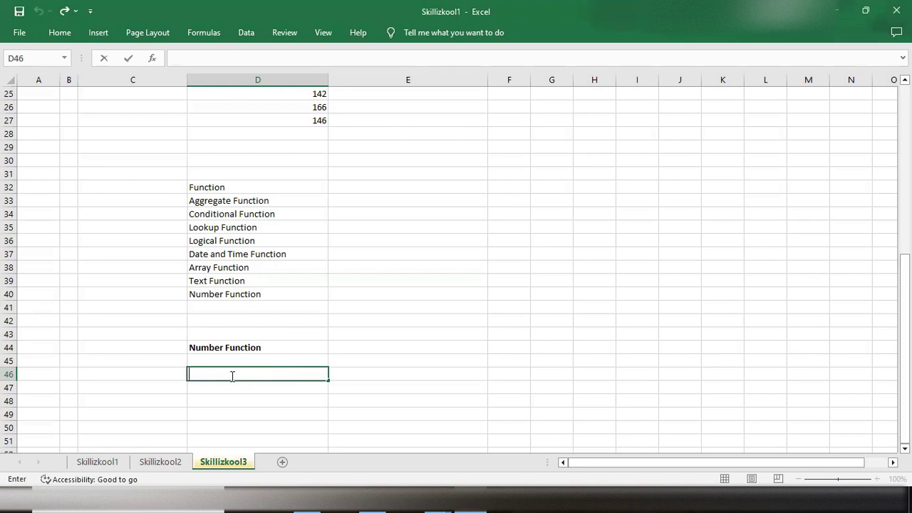
{"action": "type", "text": "="}
{"action": "type", "text": "A"}
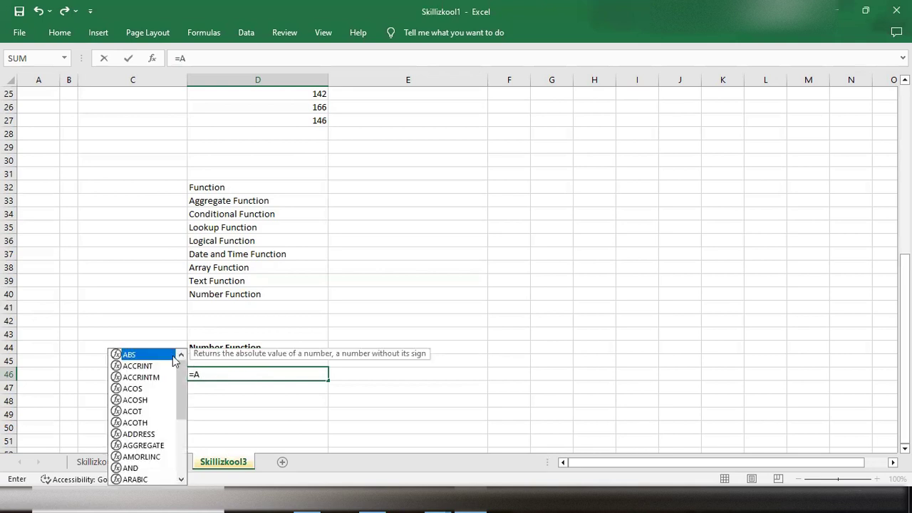
{"action": "scroll", "coordinate": [132, 367], "scroll_direction": "down", "scroll_amount": 1}
{"action": "scroll", "coordinate": [132, 368], "scroll_direction": "up", "scroll_amount": 1}
{"action": "scroll", "coordinate": [143, 368], "scroll_direction": "down", "scroll_amount": 4}
{"action": "scroll", "coordinate": [144, 368], "scroll_direction": "up", "scroll_amount": 4}
{"action": "scroll", "coordinate": [143, 368], "scroll_direction": "down", "scroll_amount": 3}
{"action": "scroll", "coordinate": [143, 367], "scroll_direction": "up", "scroll_amount": 3}
{"action": "key", "text": "Tab"}
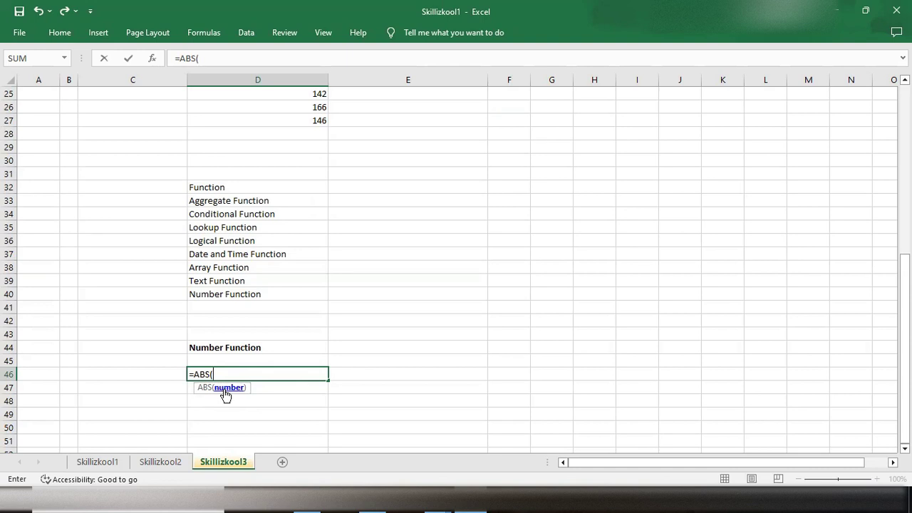
{"action": "type", "text": "5"}
{"action": "key", "text": "BackSpace"}
{"action": "type", "text": "-5)"}
{"action": "key", "text": "Return"}
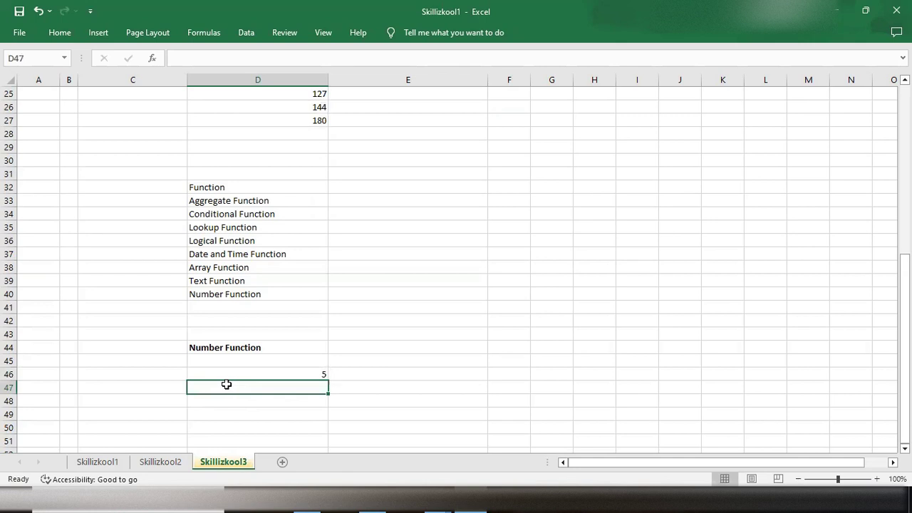
{"action": "left_click", "coordinate": [277, 374]}
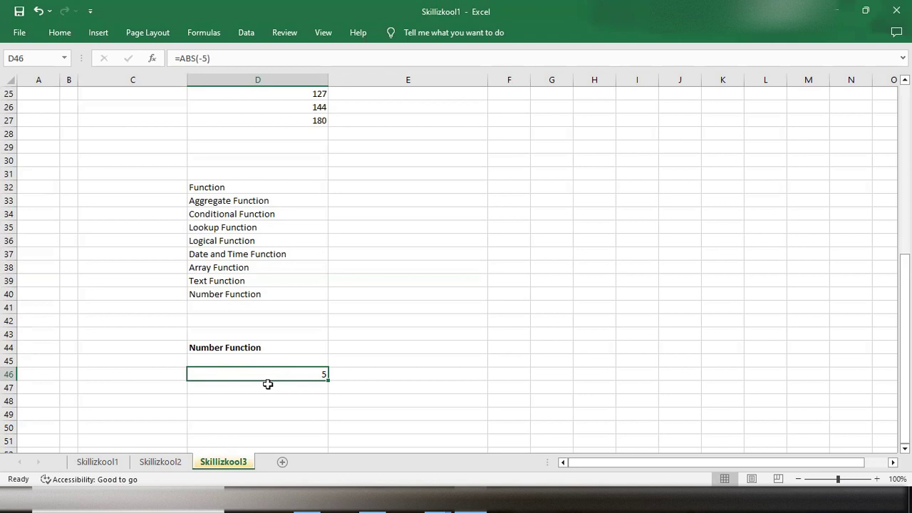
- Start an ABS formula in cell D47, leaving its number argument open
{"action": "left_click", "coordinate": [262, 387]}
{"action": "double_click", "coordinate": [263, 388]}
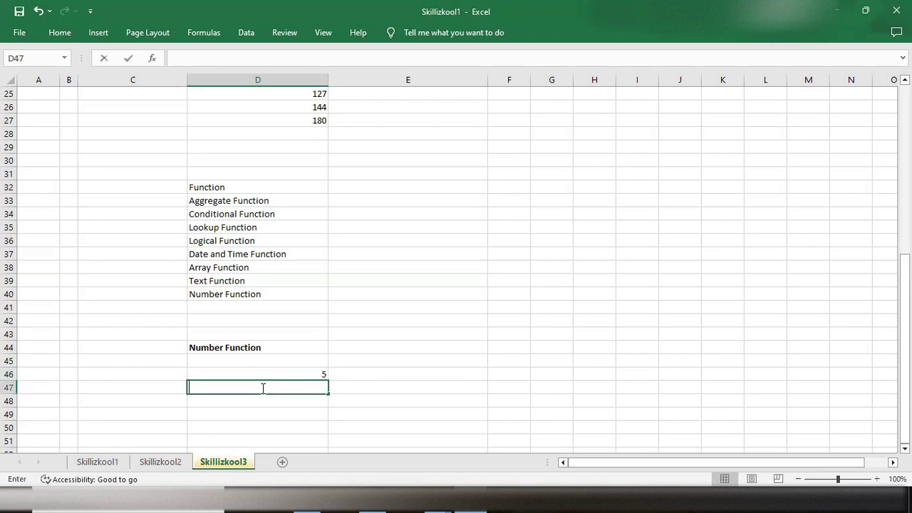
{"action": "type", "text": "=ABD"}
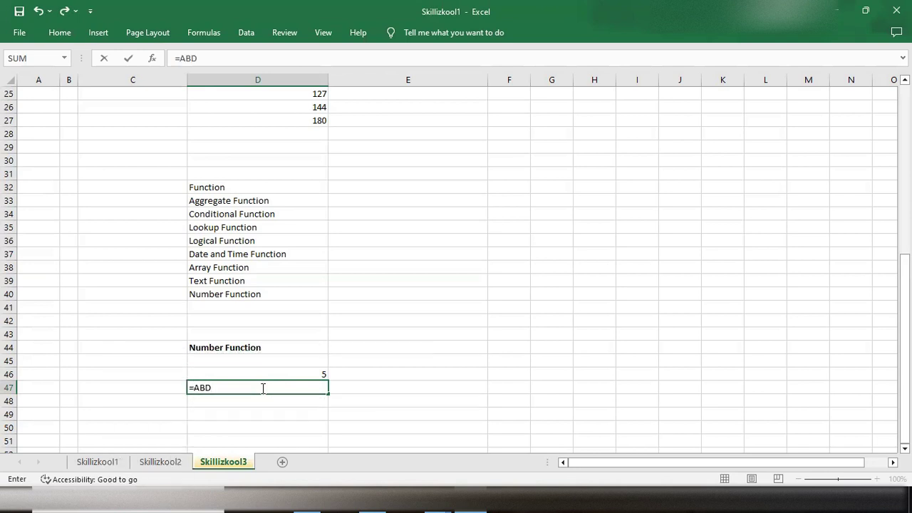
{"action": "key", "text": "BackSpace"}
{"action": "type", "text": "S"}
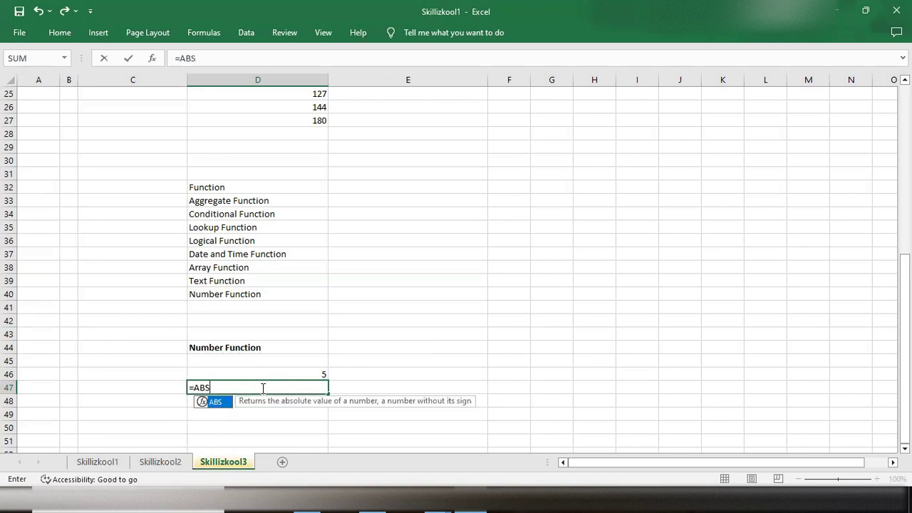
{"action": "double_click", "coordinate": [216, 403]}
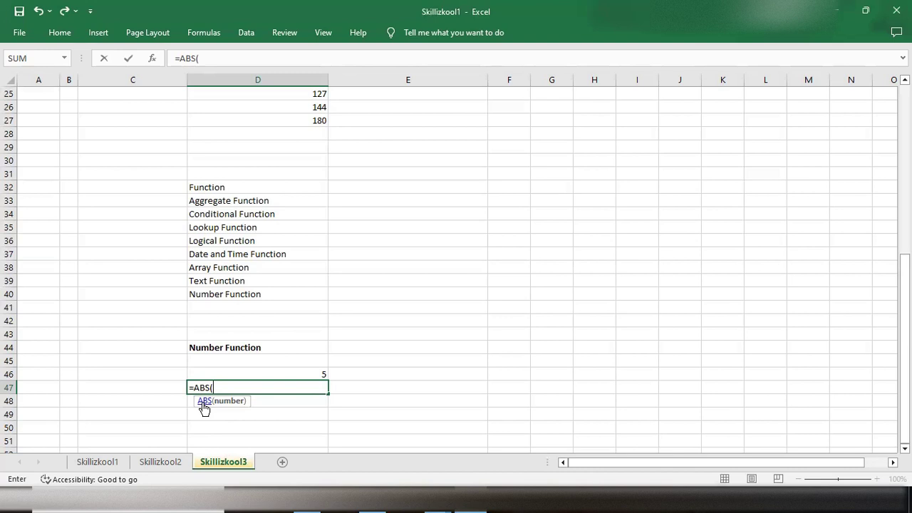
- Open the help article for the ABS function and examine its description, syntax, argument and example formulas
{"action": "left_click", "coordinate": [204, 401]}
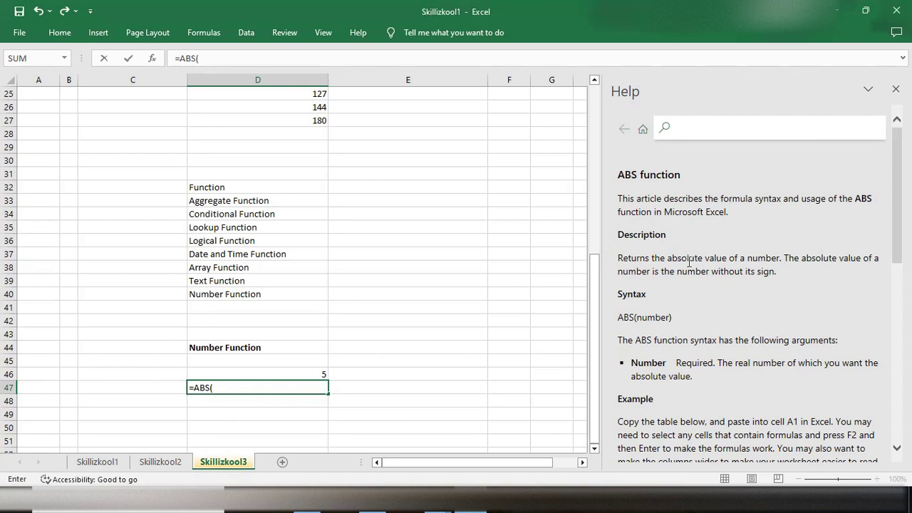
{"action": "scroll", "coordinate": [688, 263], "scroll_direction": "down", "scroll_amount": 7}
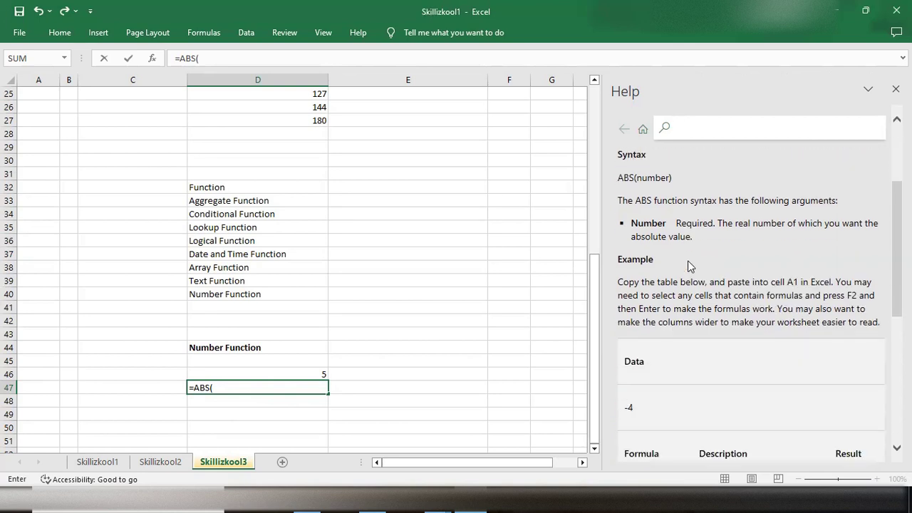
{"action": "scroll", "coordinate": [688, 267], "scroll_direction": "down", "scroll_amount": 3}
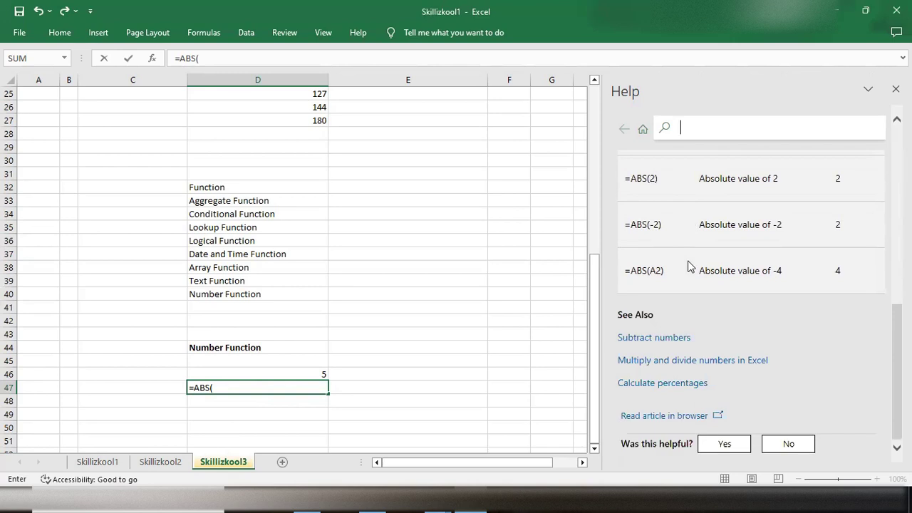
{"action": "scroll", "coordinate": [689, 265], "scroll_direction": "up", "scroll_amount": 10}
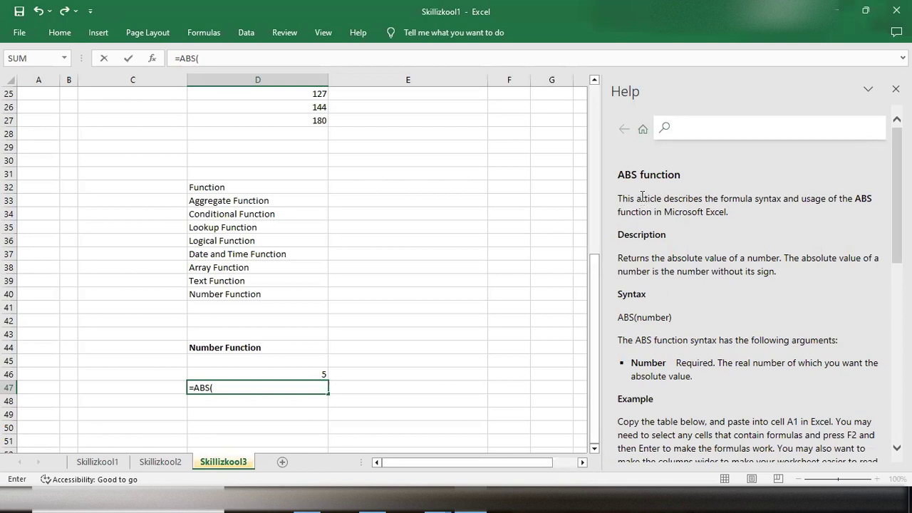
{"action": "scroll", "coordinate": [653, 233], "scroll_direction": "down", "scroll_amount": 1}
{"action": "scroll", "coordinate": [654, 234], "scroll_direction": "up", "scroll_amount": 1}
{"action": "scroll", "coordinate": [653, 234], "scroll_direction": "down", "scroll_amount": 2}
{"action": "scroll", "coordinate": [653, 233], "scroll_direction": "up", "scroll_amount": 2}
{"action": "scroll", "coordinate": [654, 234], "scroll_direction": "down", "scroll_amount": 2}
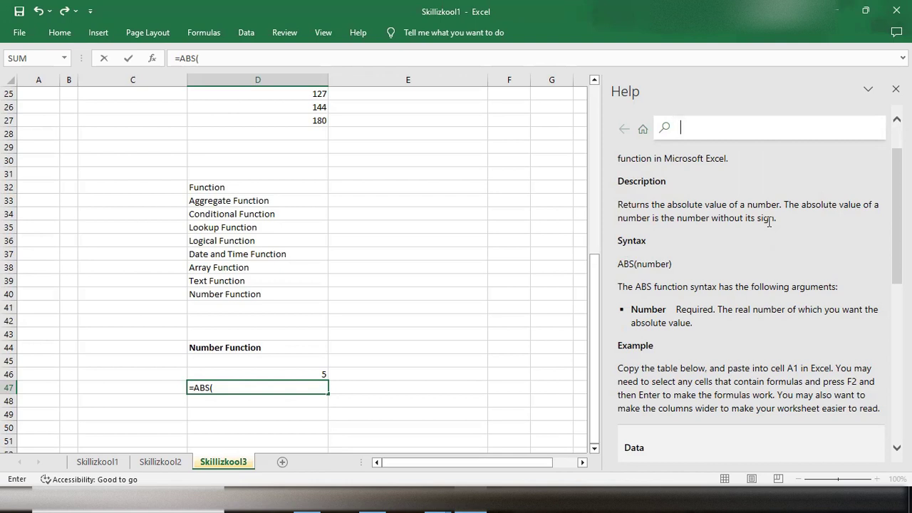
{"action": "scroll", "coordinate": [712, 239], "scroll_direction": "down", "scroll_amount": 1}
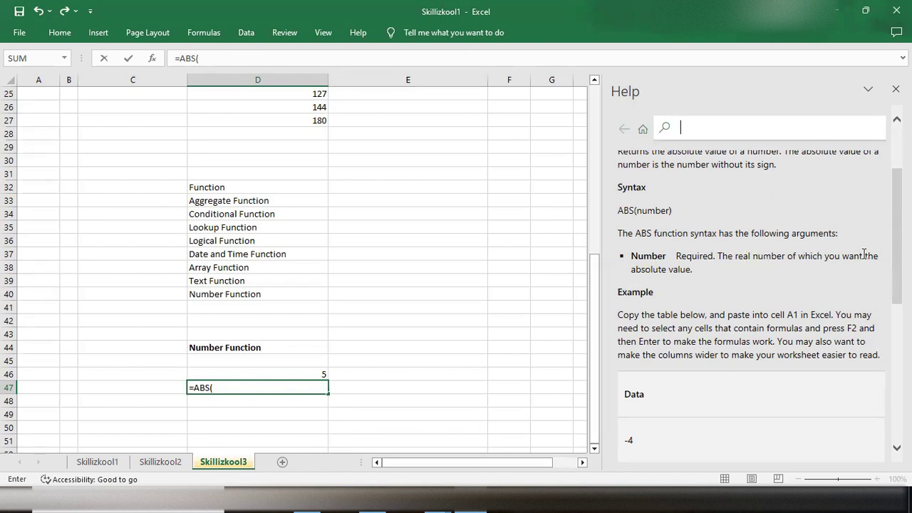
{"action": "scroll", "coordinate": [662, 285], "scroll_direction": "down", "scroll_amount": 3}
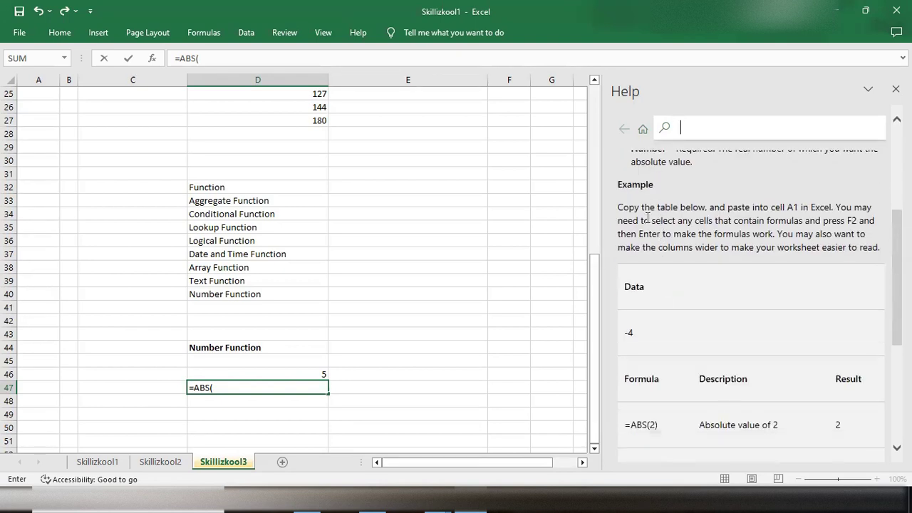
{"action": "scroll", "coordinate": [671, 278], "scroll_direction": "down", "scroll_amount": 1}
{"action": "scroll", "coordinate": [671, 278], "scroll_direction": "up", "scroll_amount": 1}
{"action": "scroll", "coordinate": [665, 271], "scroll_direction": "down", "scroll_amount": 3}
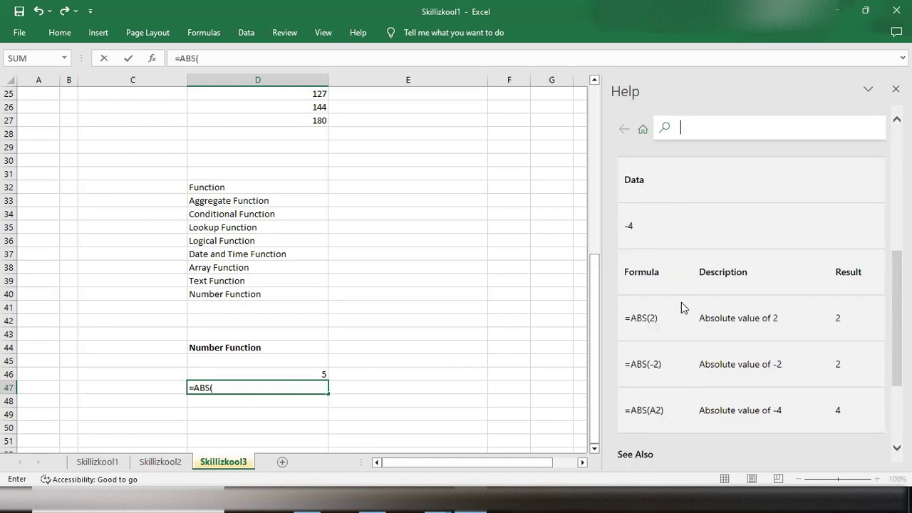
{"action": "scroll", "coordinate": [681, 302], "scroll_direction": "down", "scroll_amount": 1}
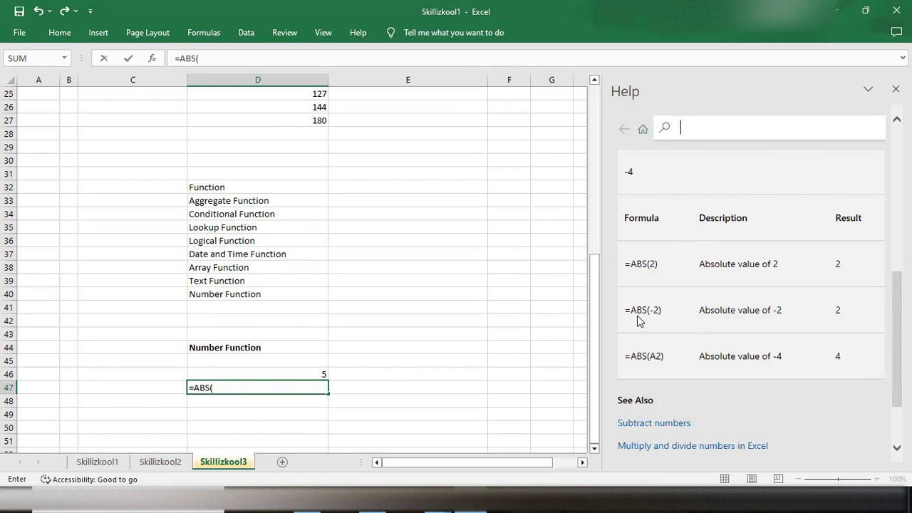